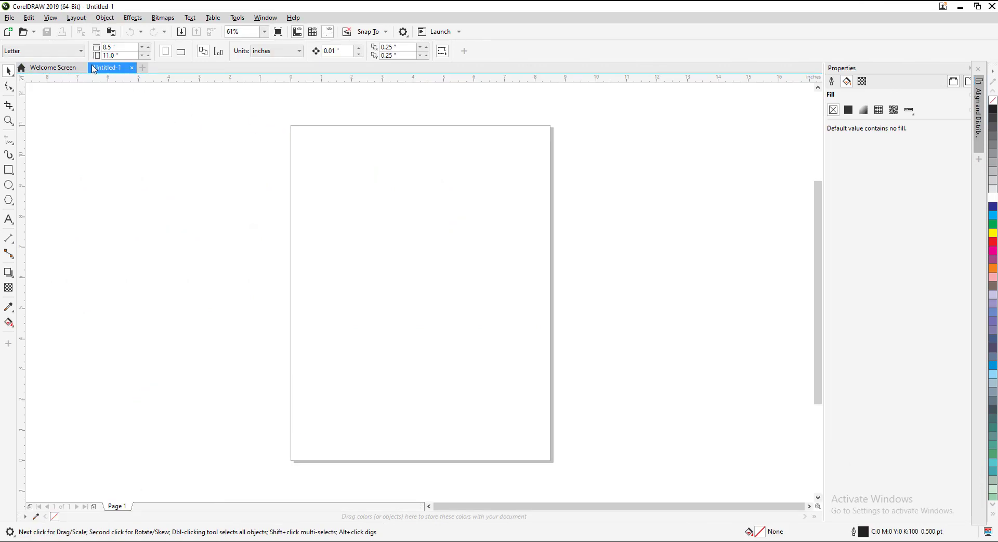
- Create a new document with an A4 page, 210 × 297 mm
click(43, 50)
click(21, 78)
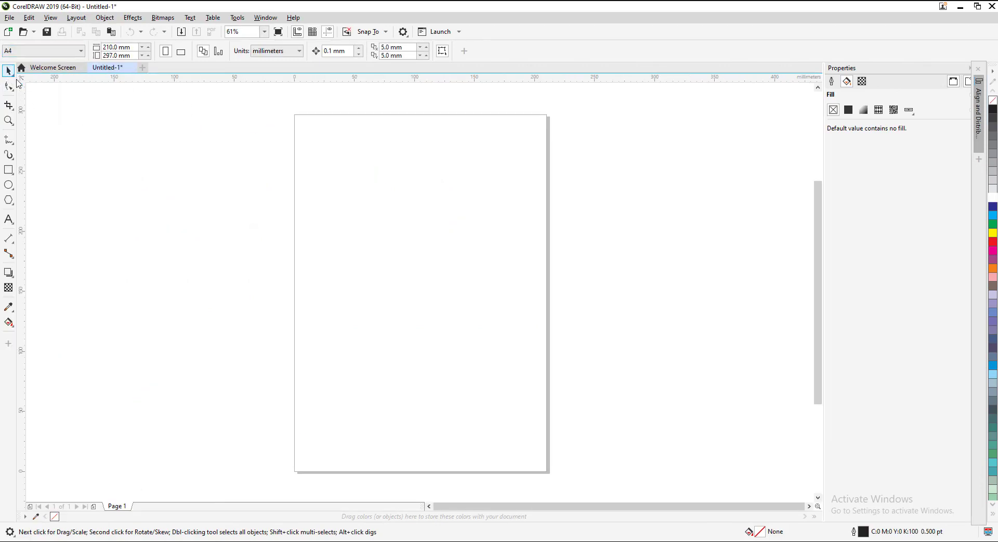
- Draw a page-wide rectangle, shrink it to a band along the page top, and convert it to curves
double_click(9, 170)
drag(420, 474, 450, 188)
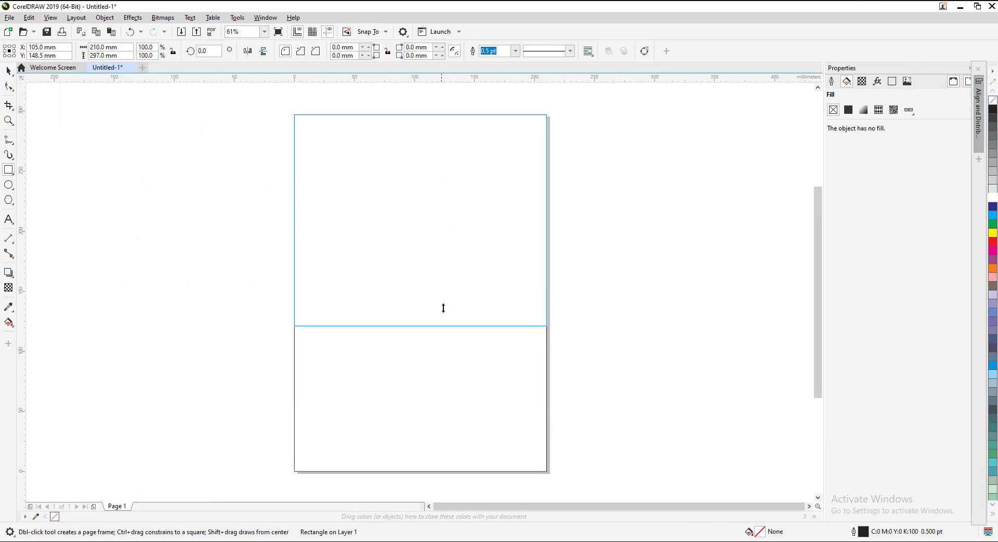
click(116, 20)
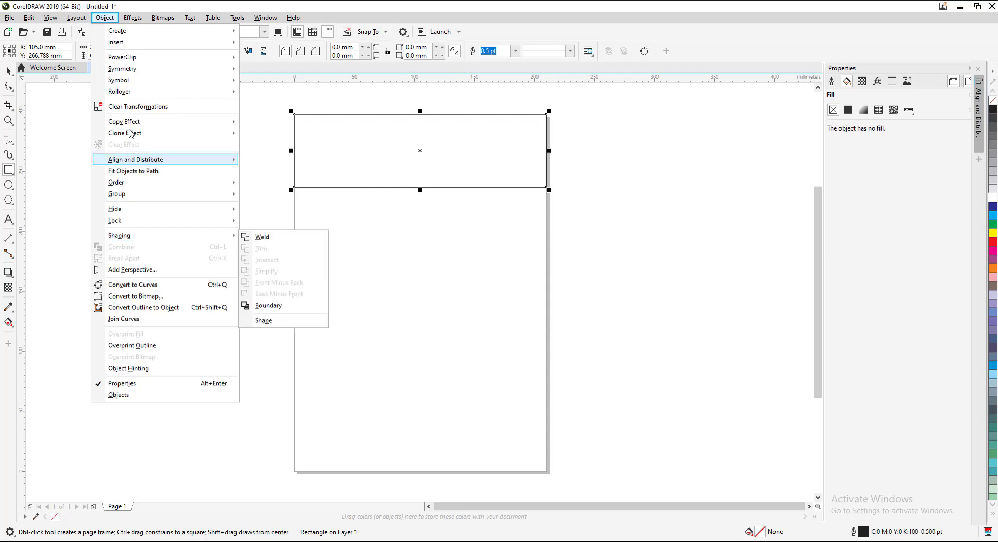
click(127, 286)
- Delete the band's bottom-left node and move the bottom point to form an inverted triangle
click(9, 87)
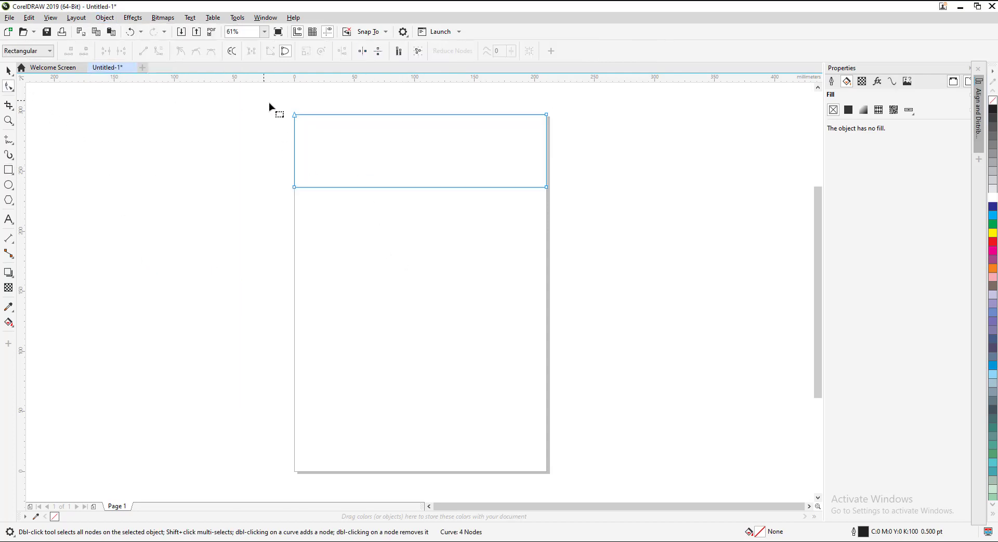
click(295, 187)
drag(294, 189, 415, 187)
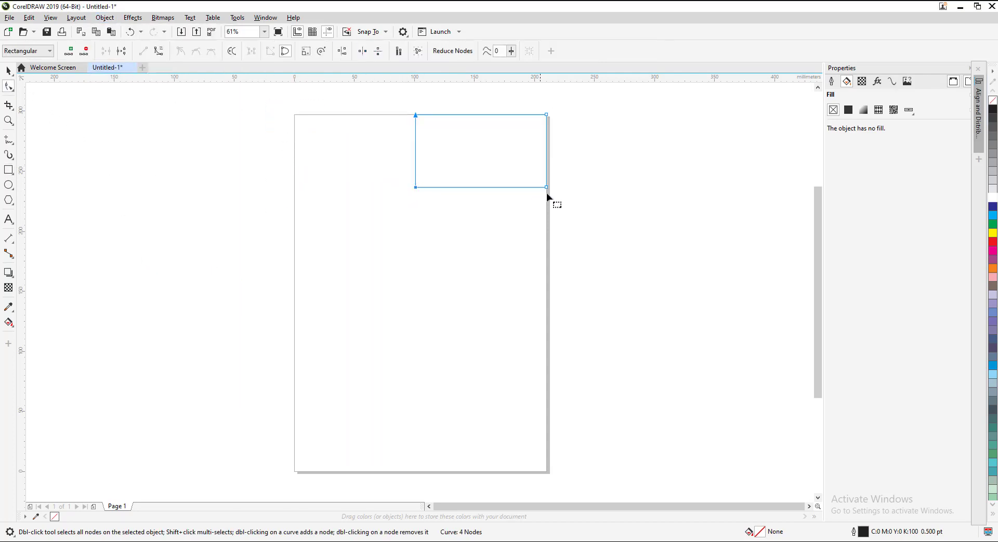
key(Delete)
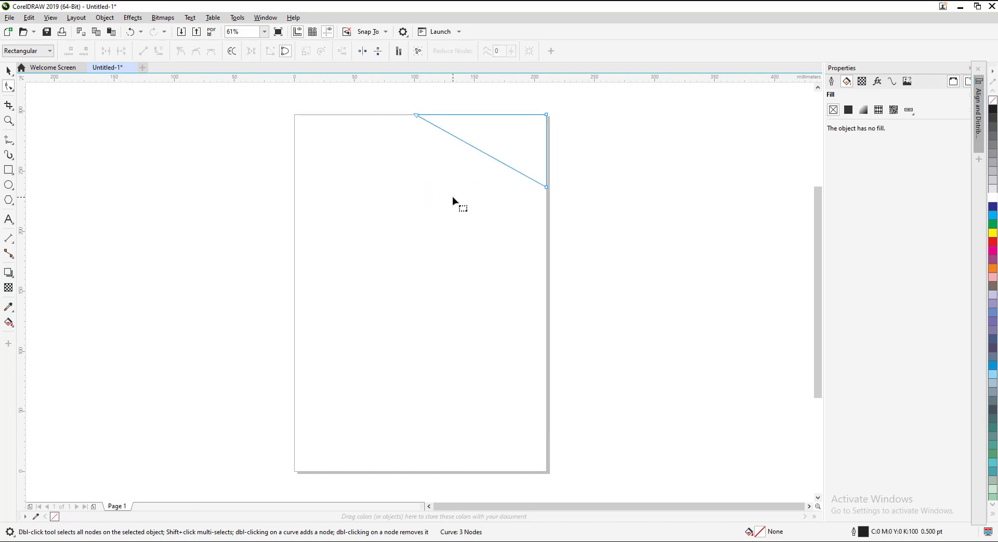
mouse_move(545, 189)
mouse_down()
mouse_move(498, 152)
mouse_move(416, 133)
mouse_up()
key(space)
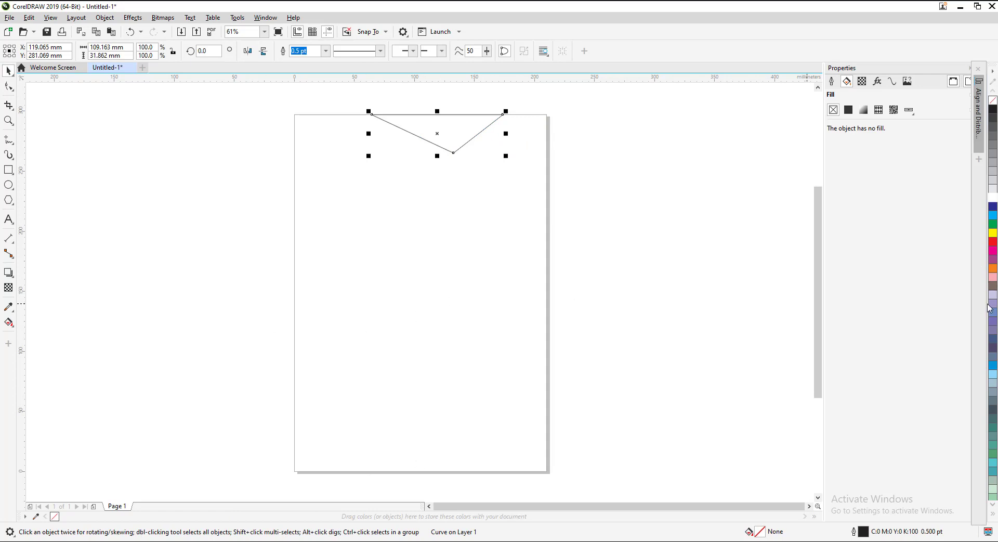
- Fill the triangle cyan and stretch a copy wider to the left
click(992, 214)
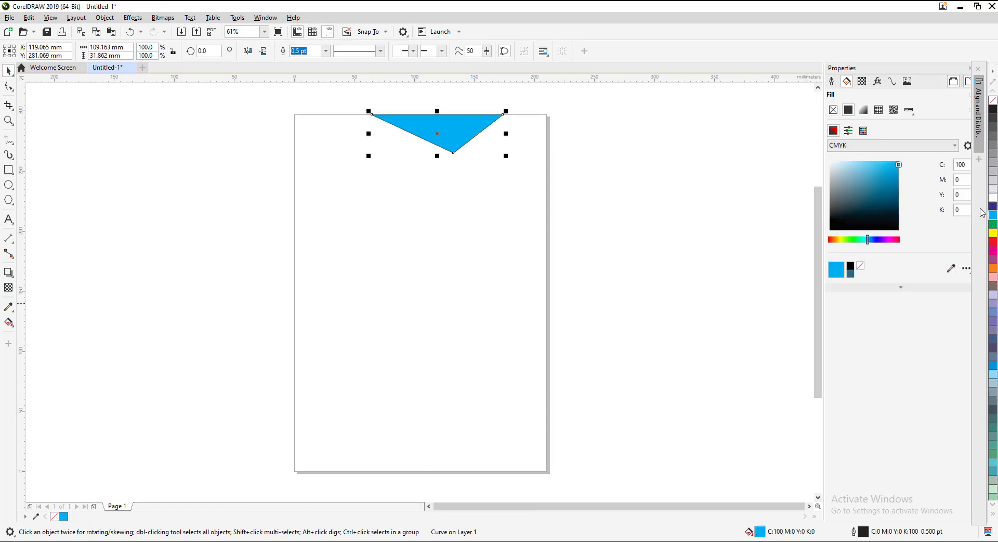
click(633, 158)
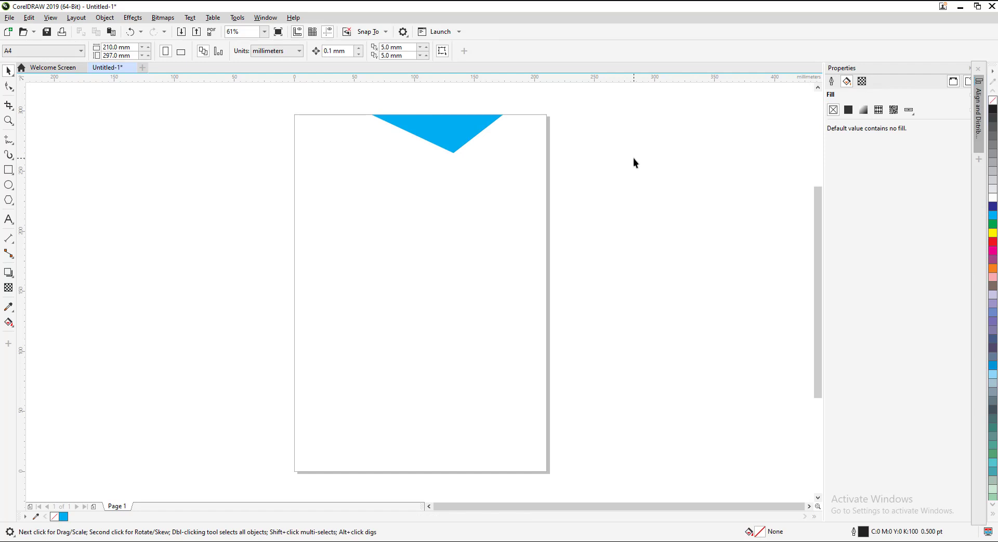
click(443, 148)
scroll(376, 139, up, 2)
drag(363, 127, 313, 132)
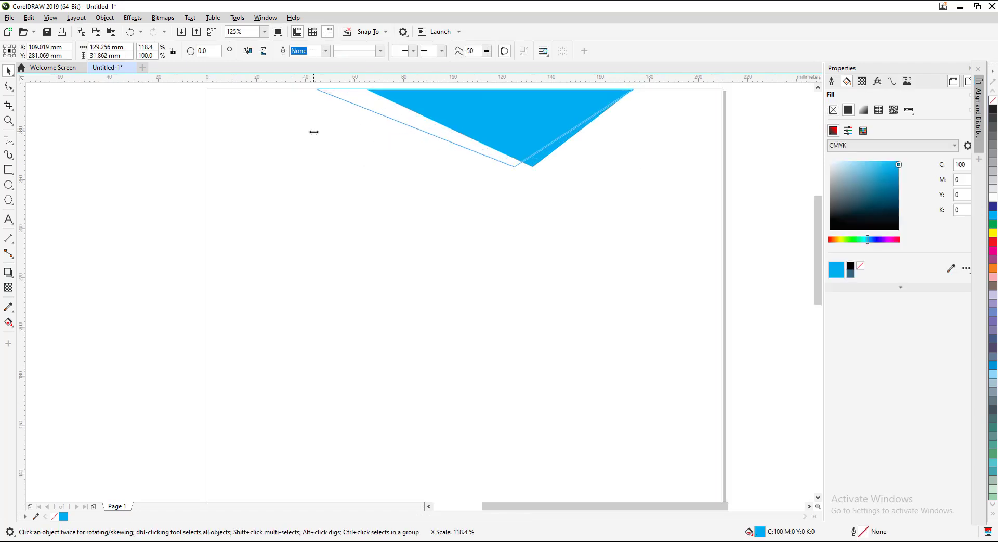
- Snap the wider copy's bottom node onto the original triangle's vertex
click(9, 87)
scroll(528, 158, up, 4)
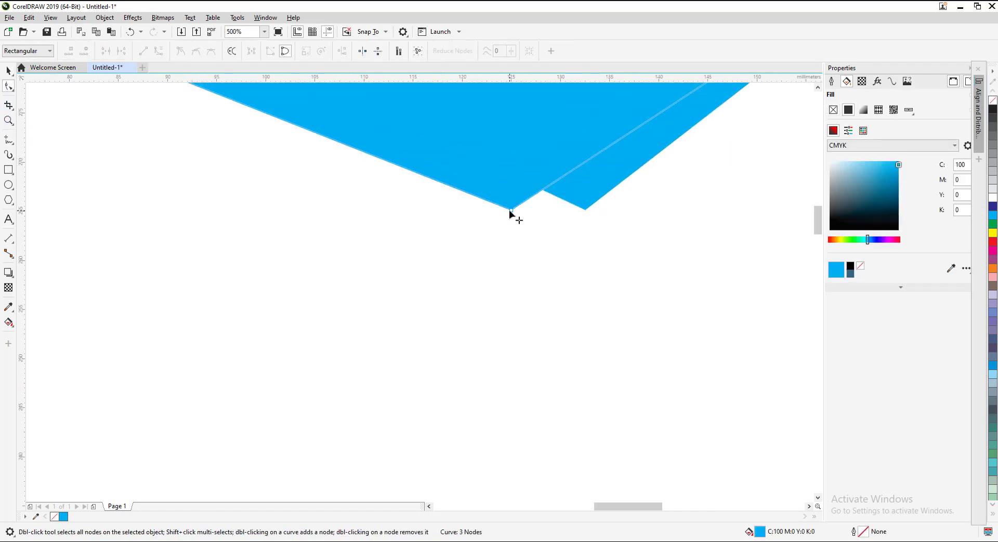
drag(579, 220, 585, 210)
key(space)
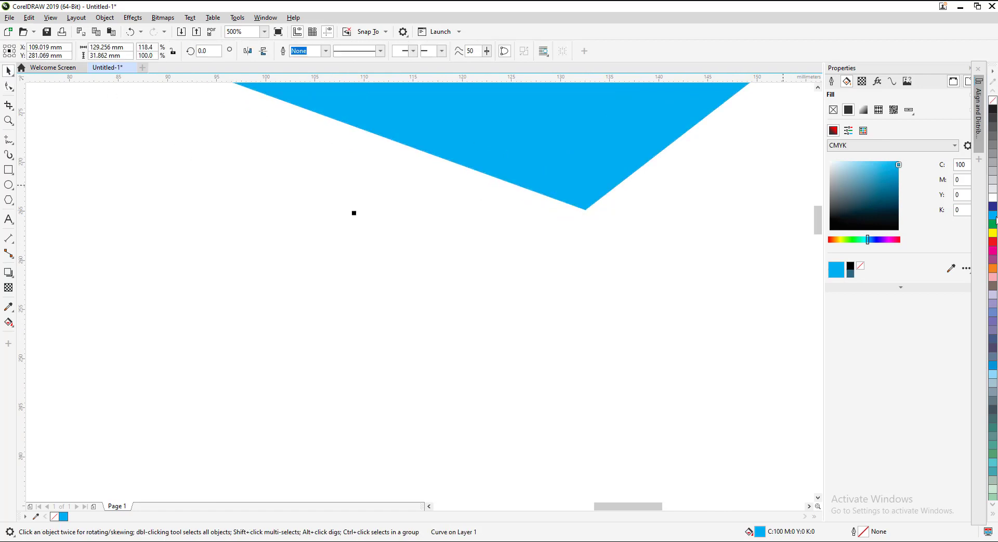
- Recolour the wider triangle to a lighter cyan with CMYK C70 Y0
double_click(760, 530)
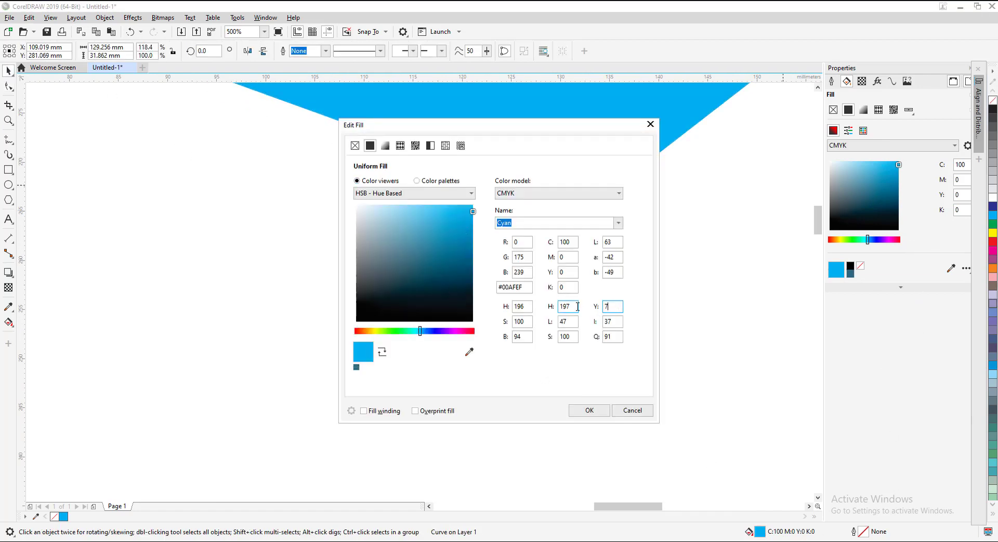
text(0)
key(Tab)
text(0)
key(Tab)
text(0)
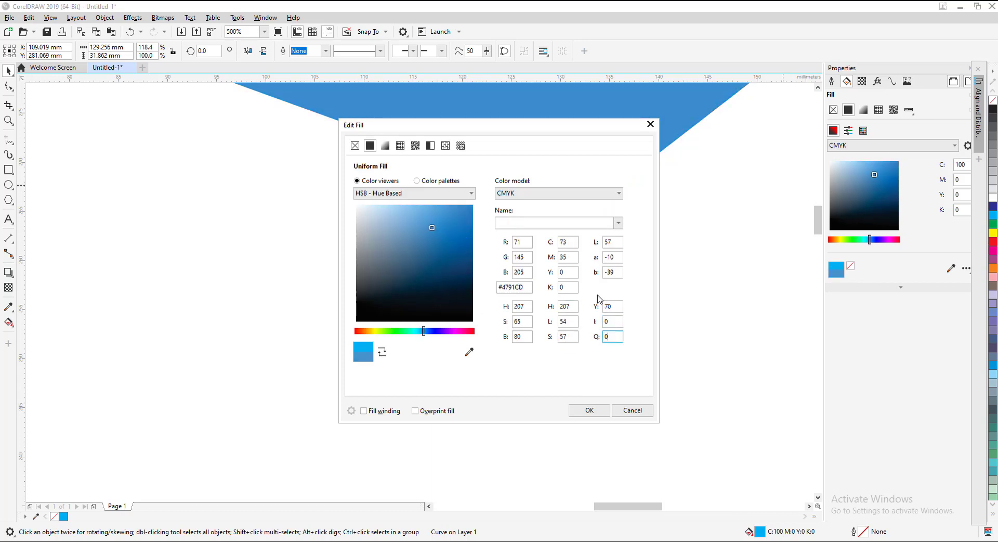
key(Tab)
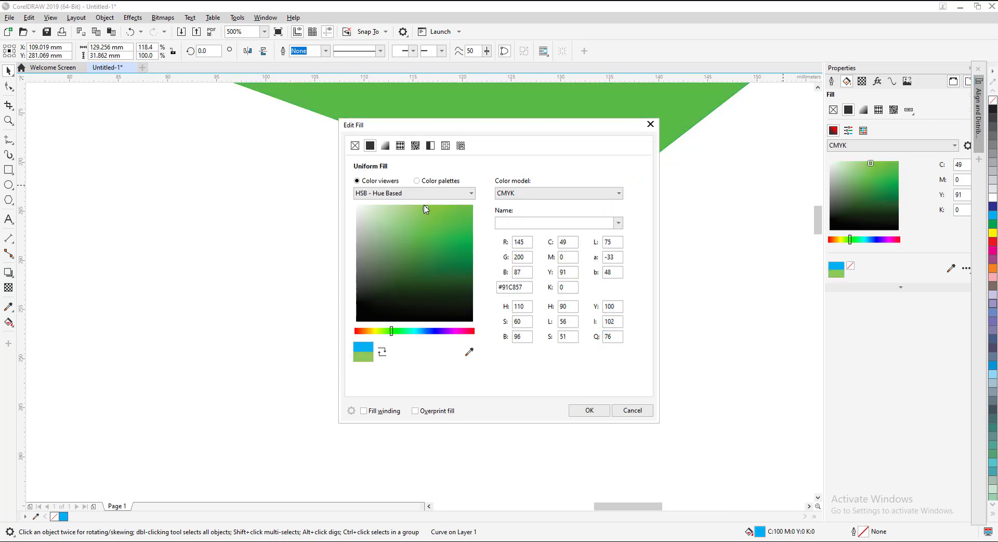
click(520, 193)
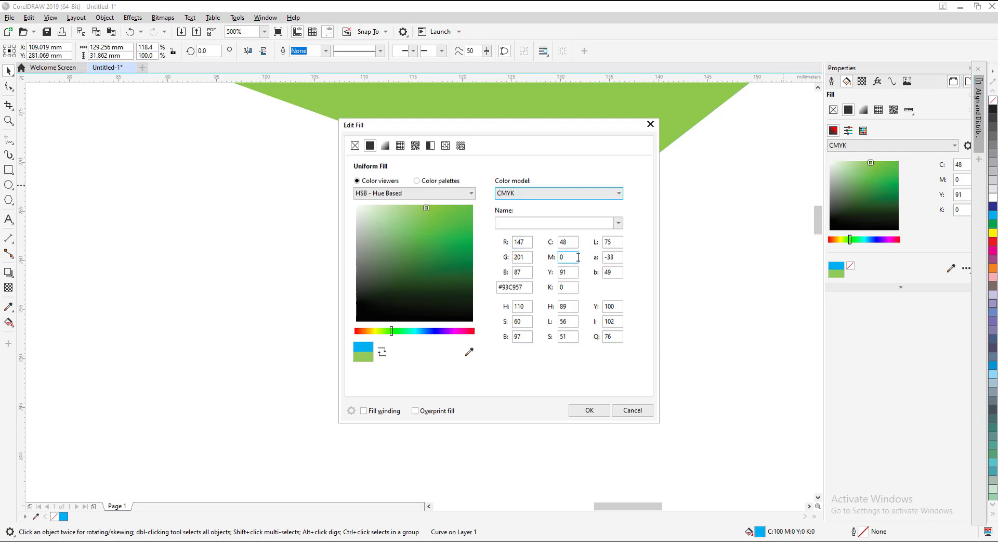
double_click(566, 242)
key(Tab)
key(Tab)
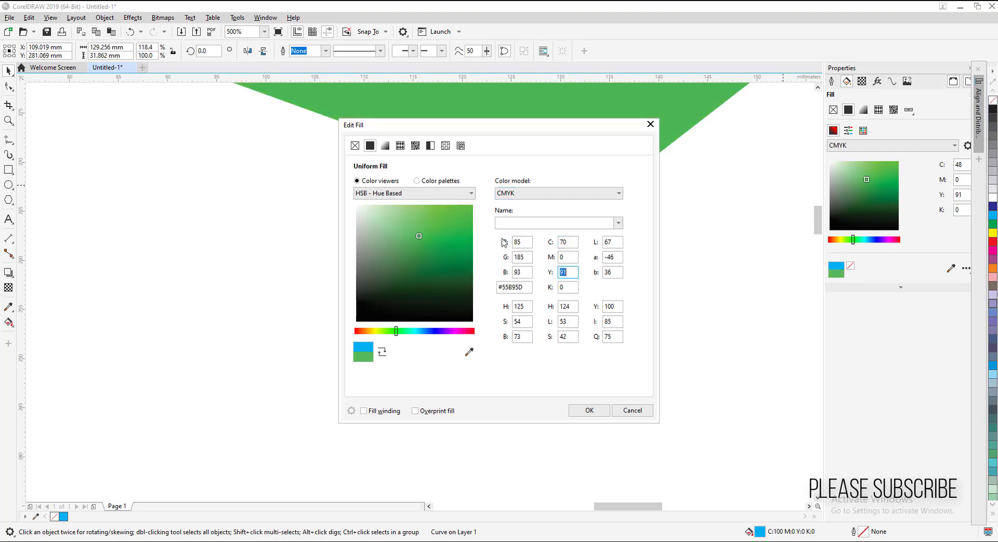
text(0)
key(Tab)
key(Return)
- Make the wider triangle about 32% transparent
scroll(488, 243, down, 5)
scroll(488, 243, up, 3)
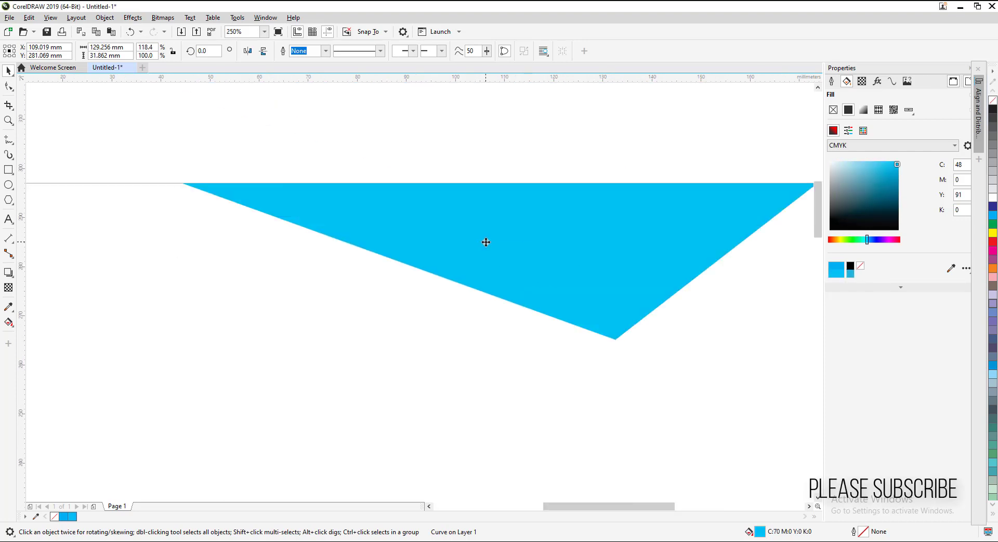
click(486, 238)
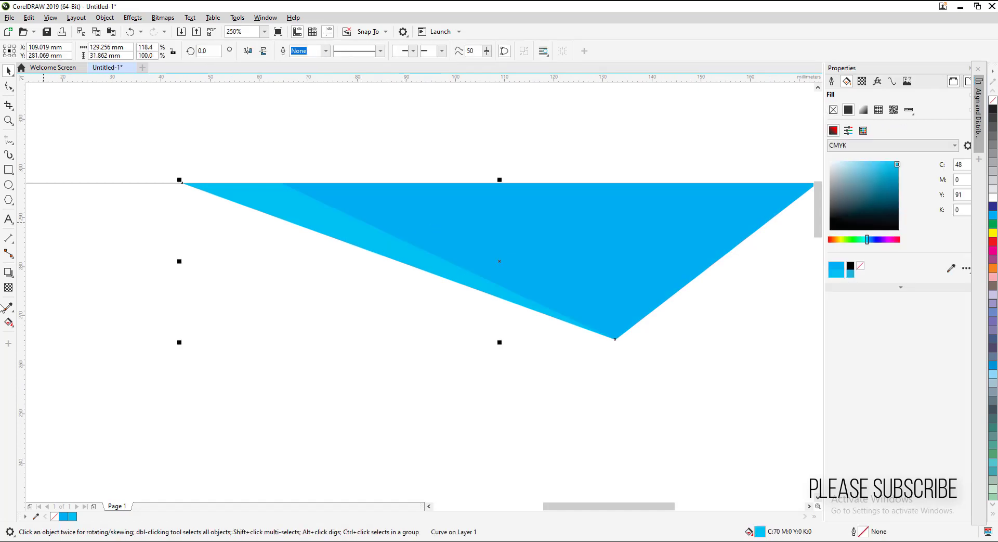
click(9, 287)
drag(477, 350, 484, 350)
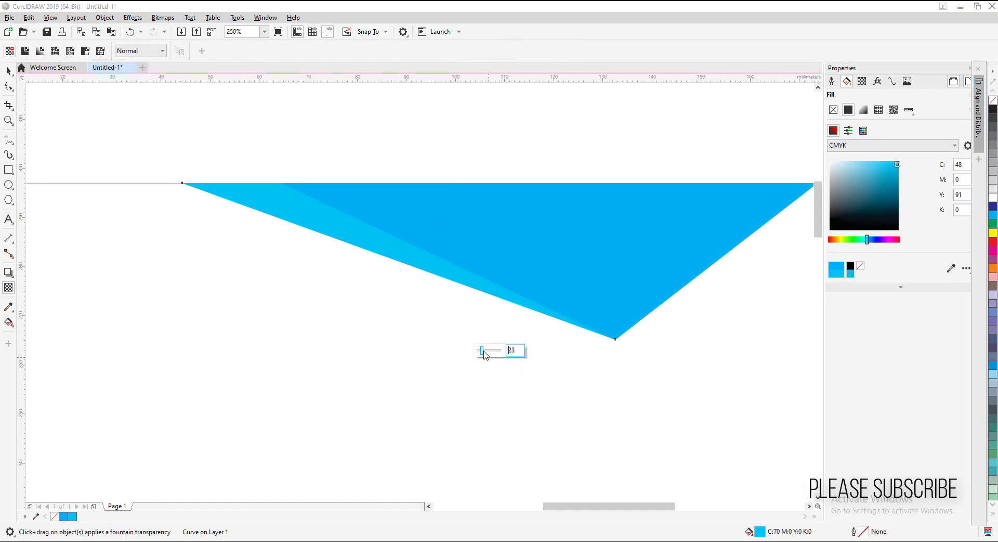
scroll(491, 355, down, 3)
key(space)
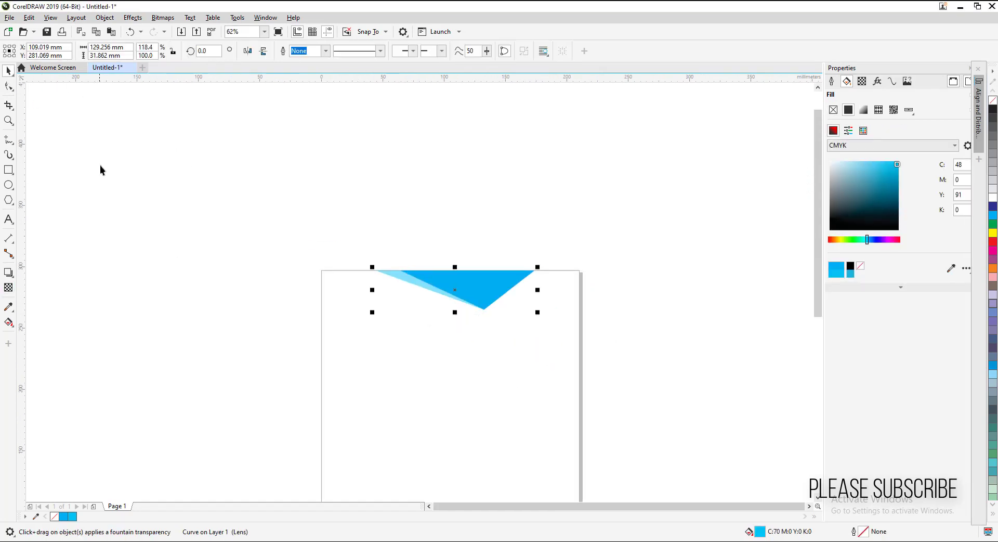
click(342, 259)
- Create a page-sized rectangle and resize it into a horizontal band across mid-page
double_click(9, 171)
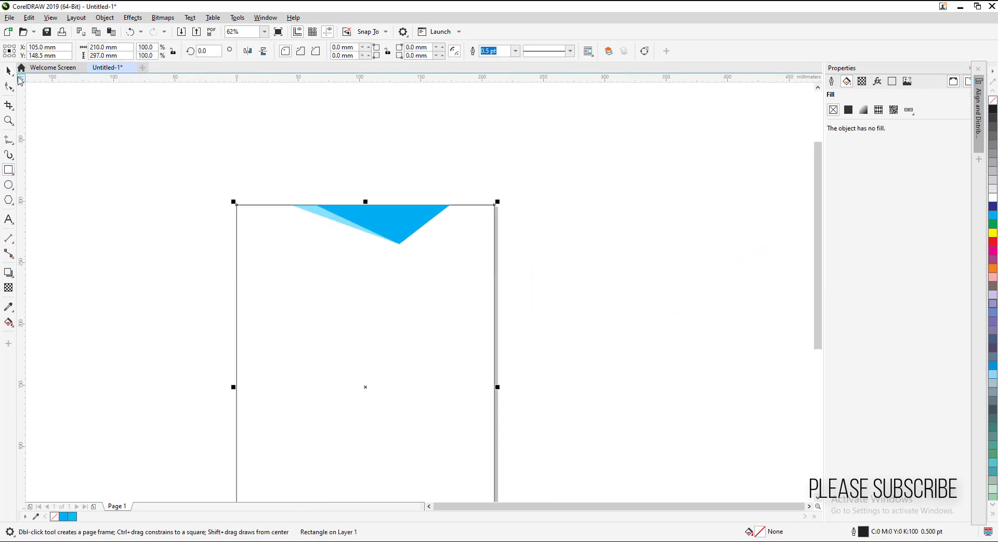
key(space)
drag(366, 205, 347, 342)
scroll(370, 306, down, 1)
drag(367, 440, 369, 376)
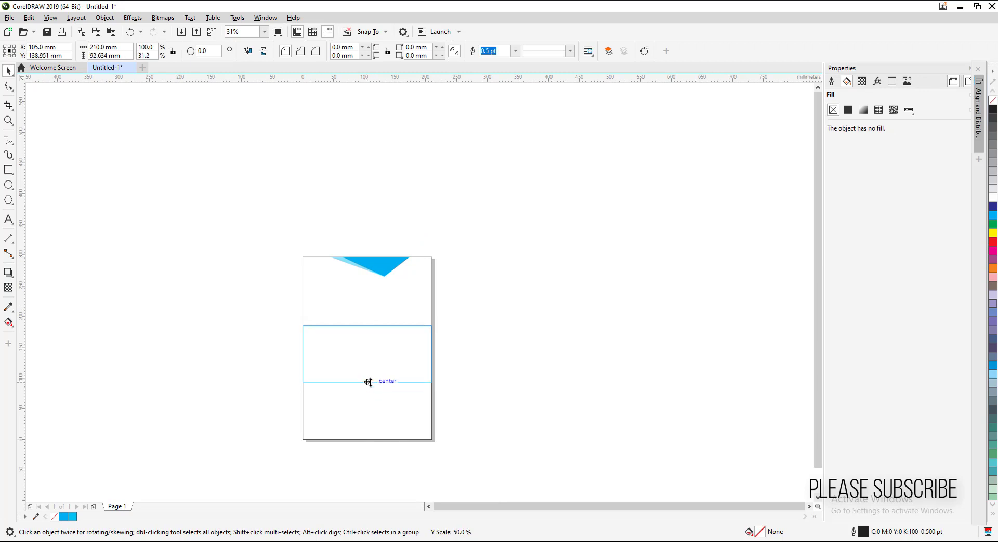
scroll(372, 347, up, 1)
- Convert the band to curves and drag its nodes to slant its top and right edges
click(104, 18)
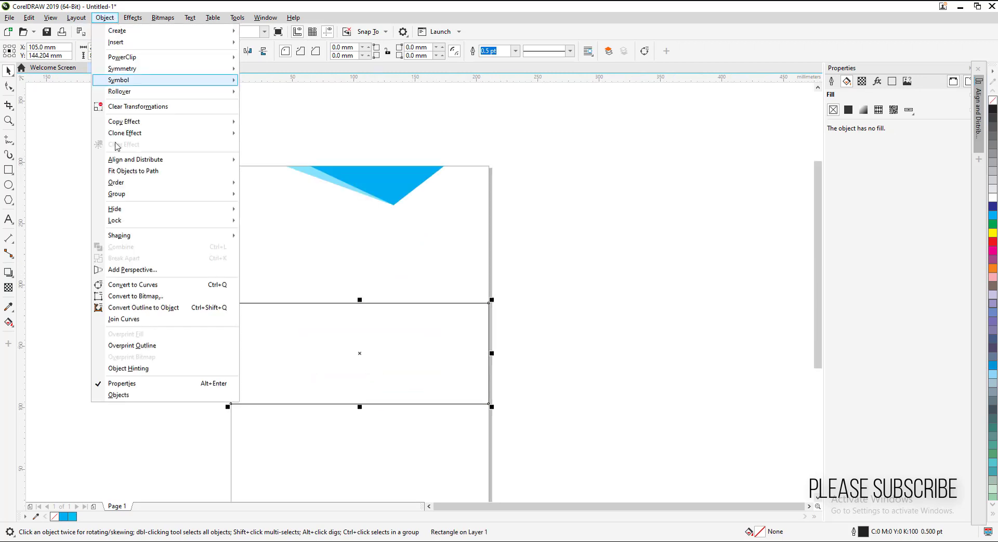
click(133, 285)
key(F10)
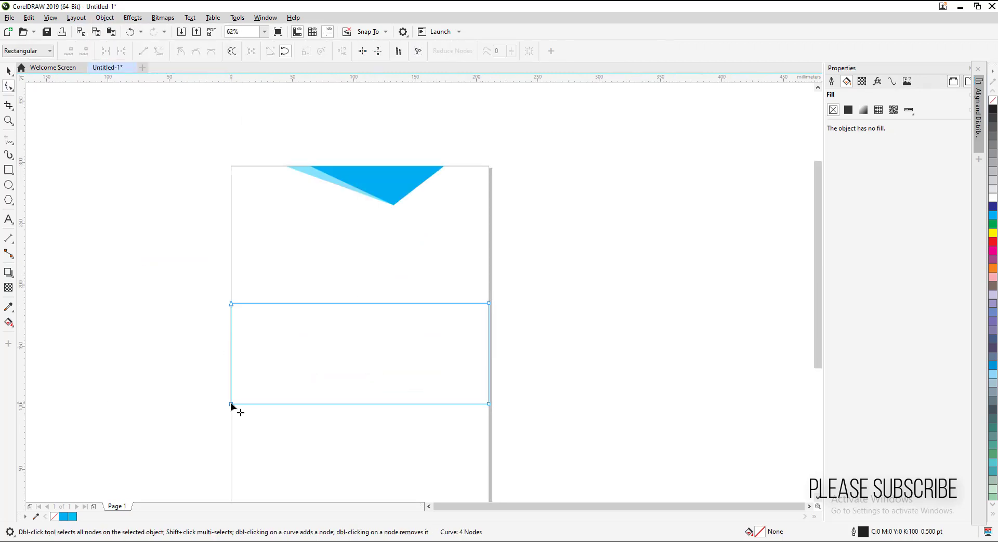
drag(231, 404, 231, 353)
key(space)
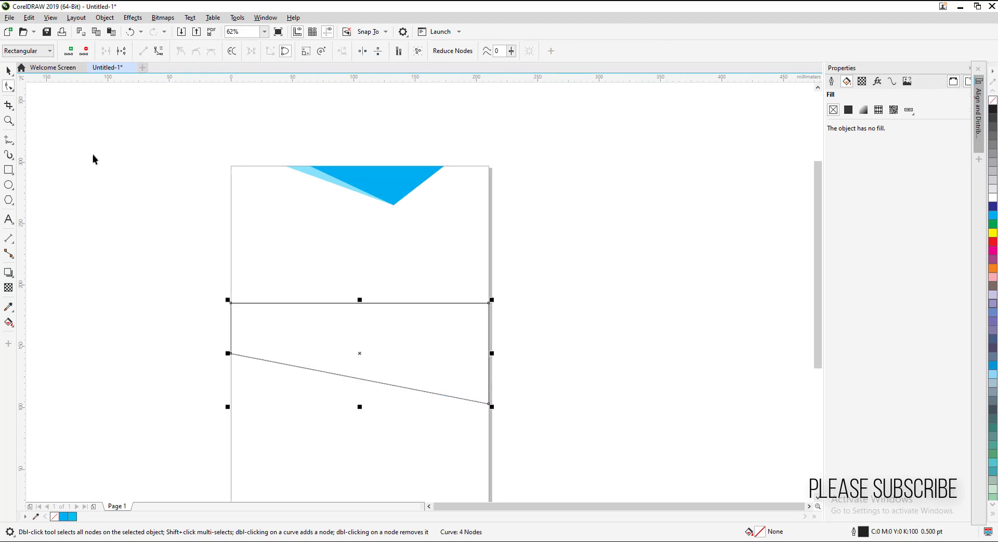
key(space)
mouse_move(188, 291)
mouse_down()
mouse_move(235, 358)
mouse_move(255, 353)
mouse_up()
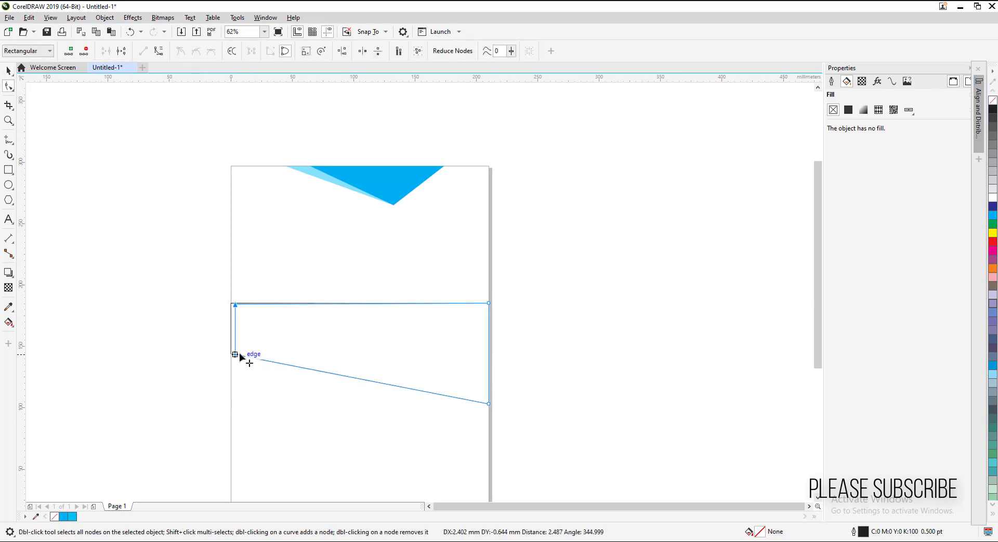
click(10, 71)
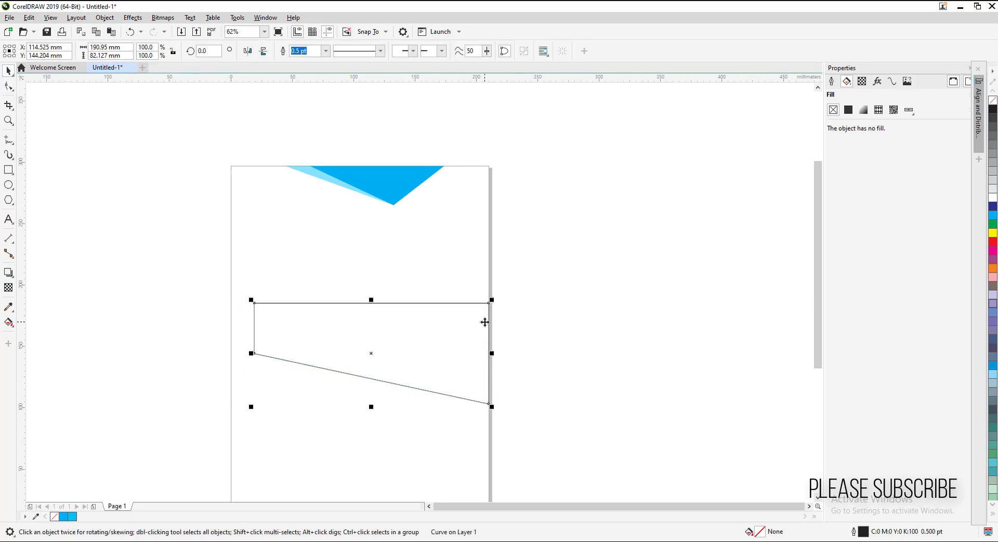
key(space)
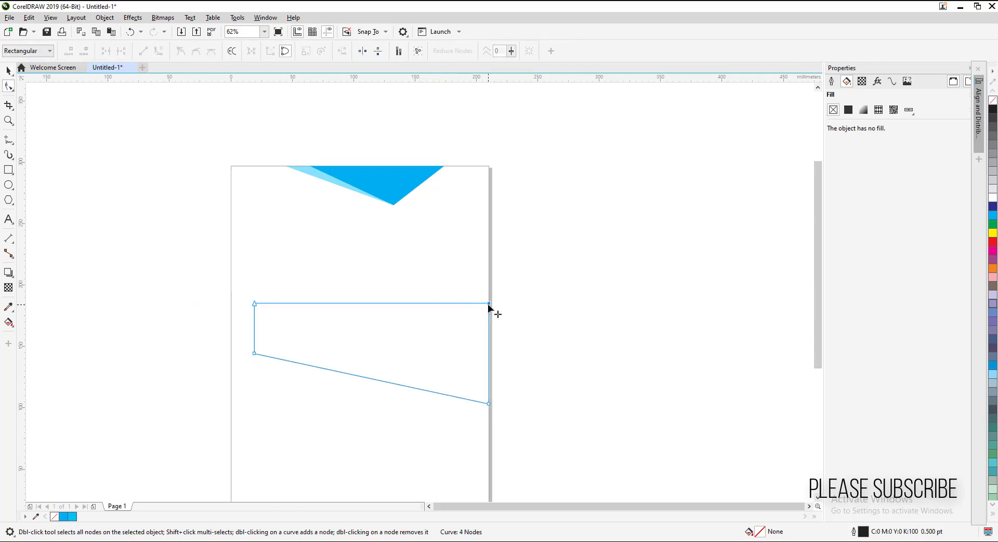
mouse_move(487, 303)
mouse_down()
mouse_move(461, 308)
mouse_move(462, 326)
mouse_up()
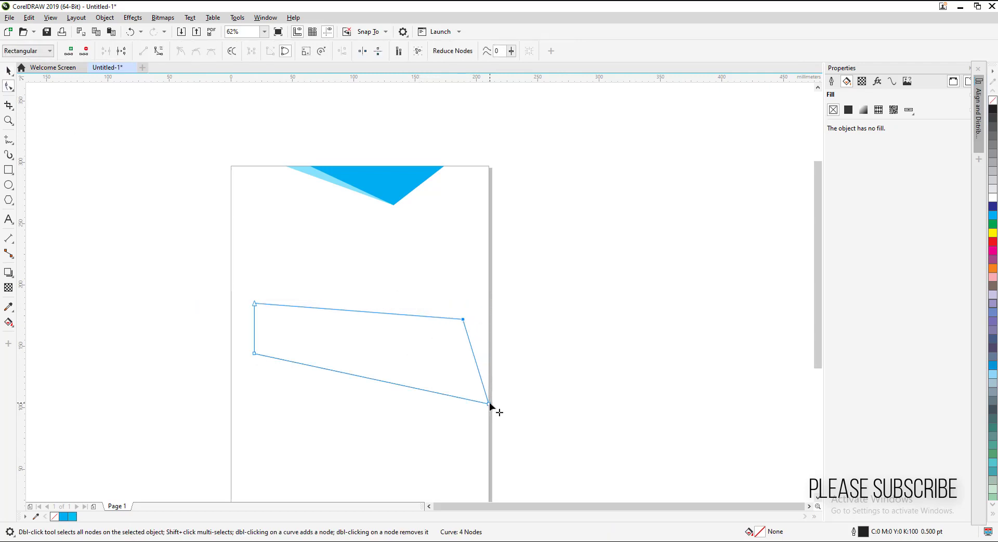
drag(490, 403, 443, 393)
- Reshape the outlined quadrilateral's corner nodes into a fold piece reaching toward the right page edge
click(8, 170)
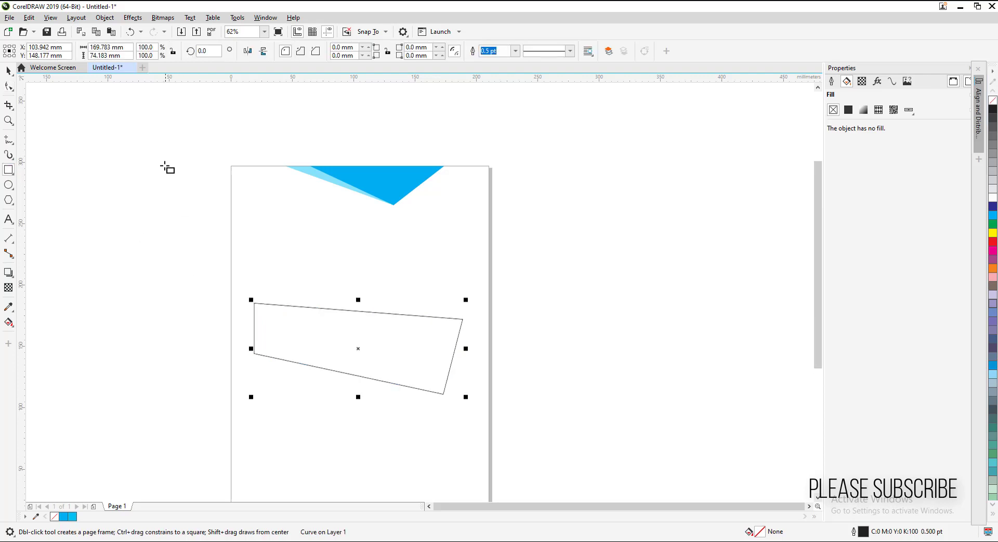
click(9, 86)
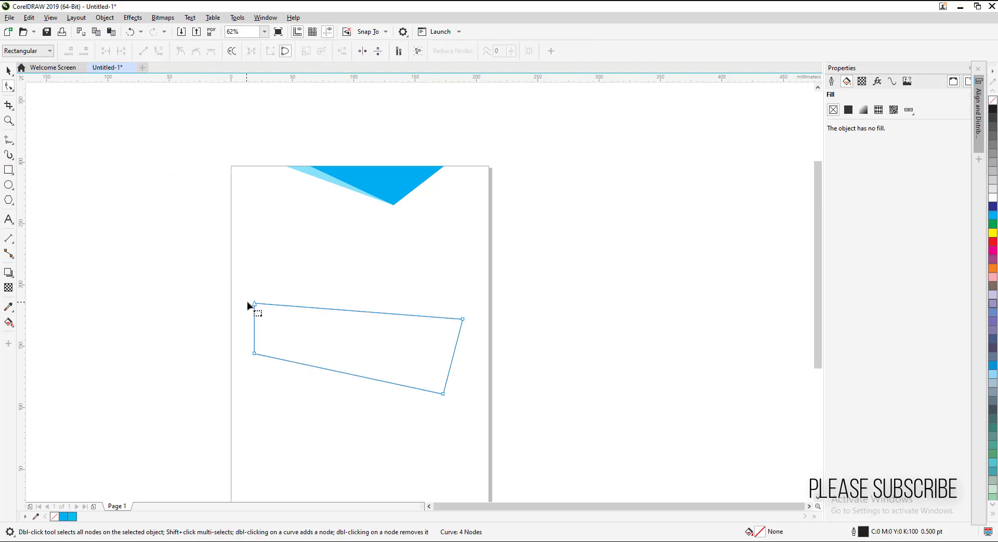
mouse_move(254, 303)
mouse_down()
mouse_move(483, 333)
mouse_move(489, 315)
mouse_up()
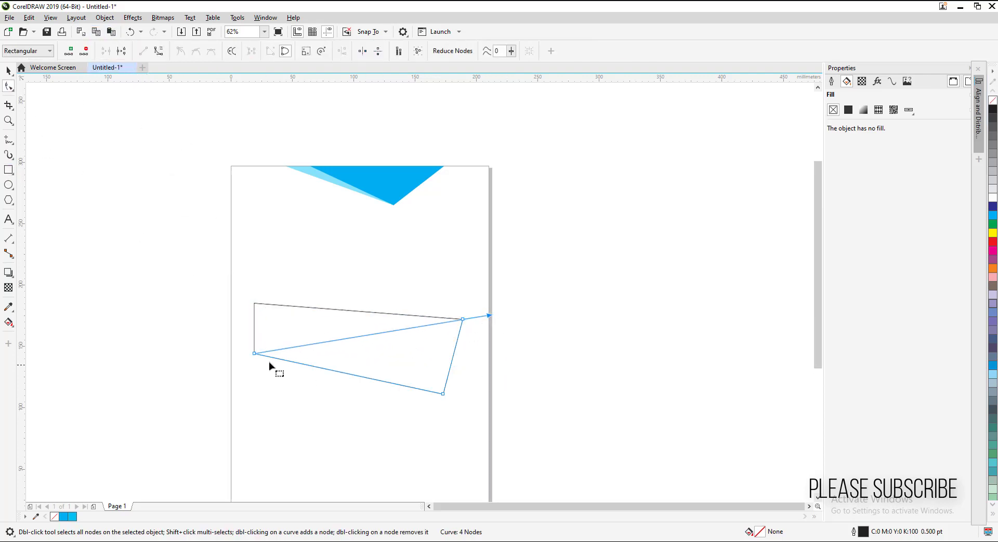
drag(434, 410, 485, 432)
drag(471, 399, 474, 367)
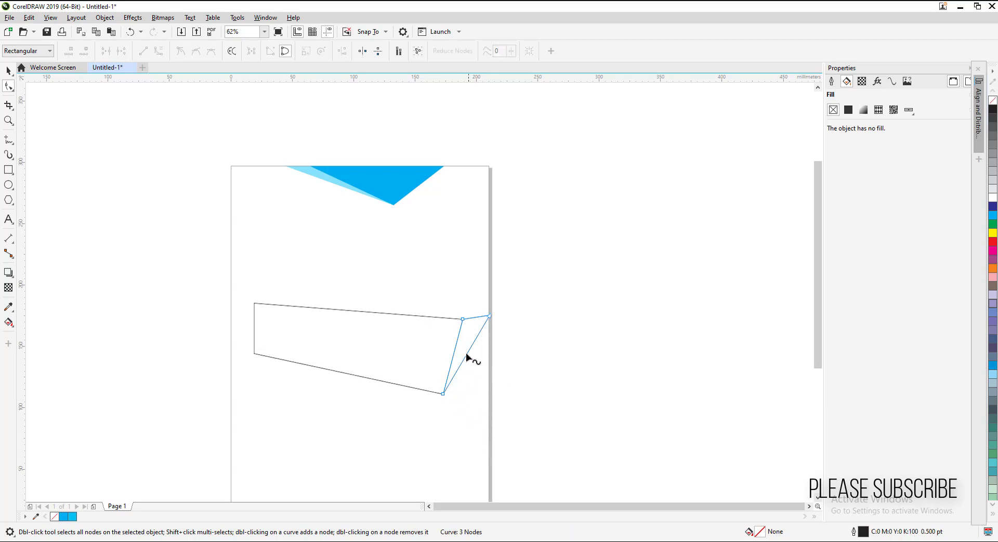
drag(466, 356, 491, 353)
- Snap the fold piece's upper corner onto the right page edge
scroll(492, 352, up, 4)
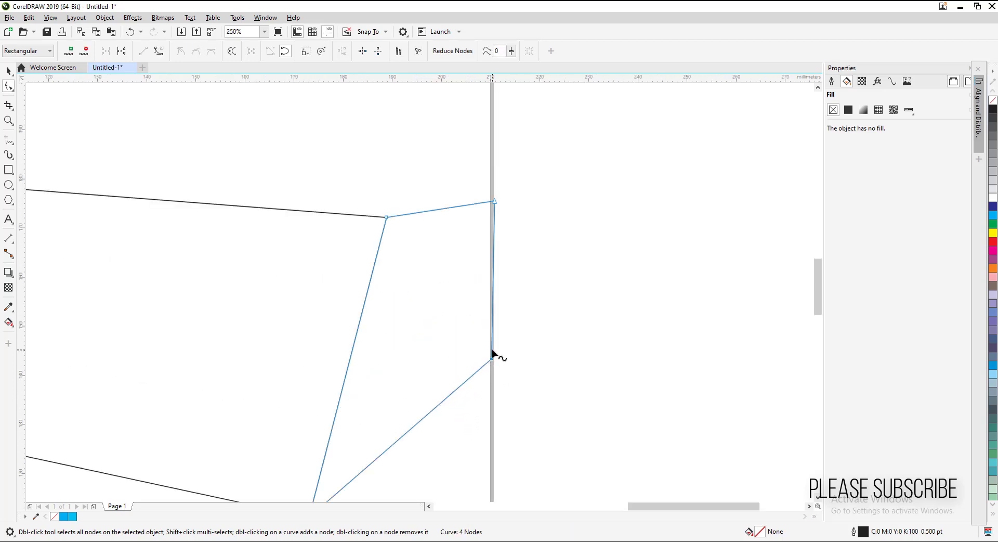
scroll(494, 203, up, 6)
drag(528, 228, 497, 228)
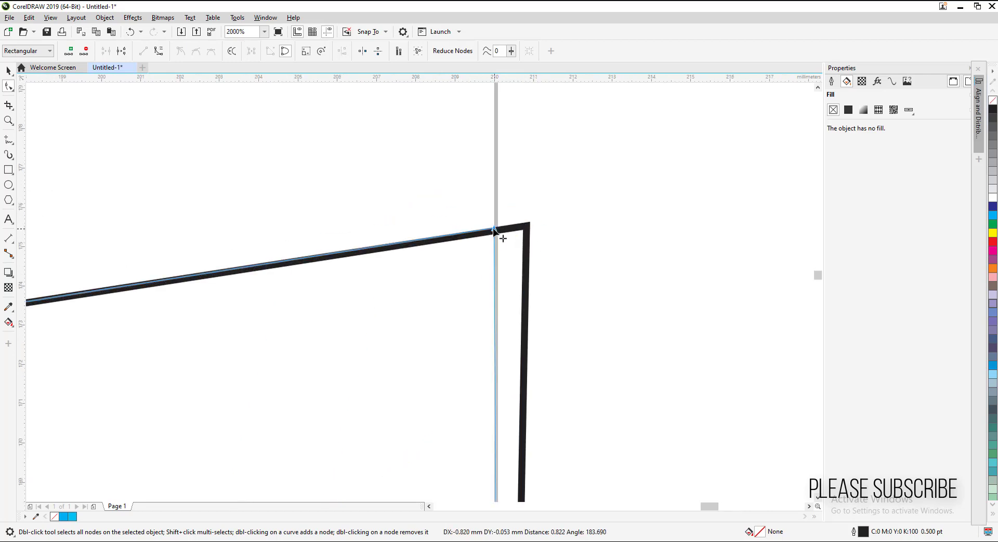
scroll(493, 228, down, 6)
scroll(523, 441, down, 4)
scroll(500, 407, up, 5)
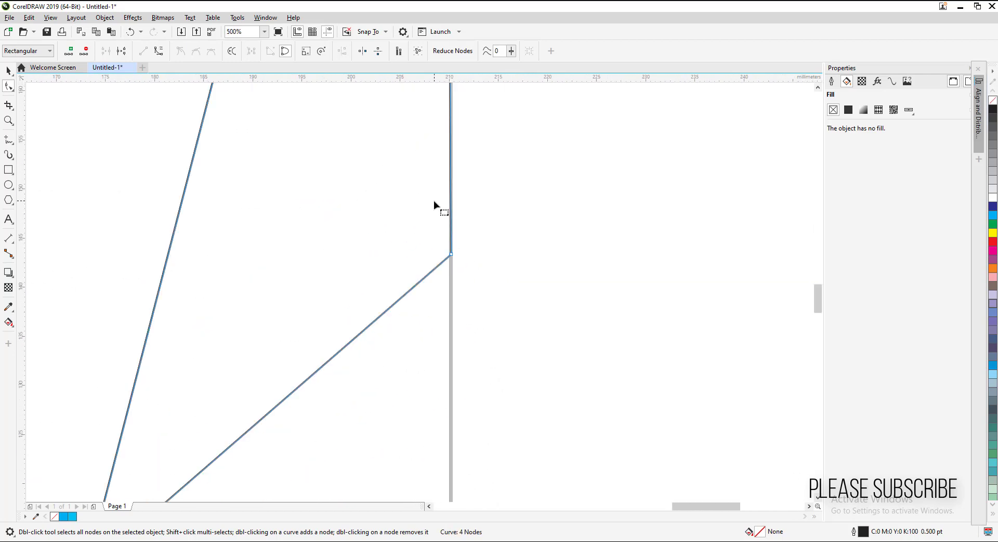
scroll(496, 387, up, 2)
scroll(483, 369, down, 3)
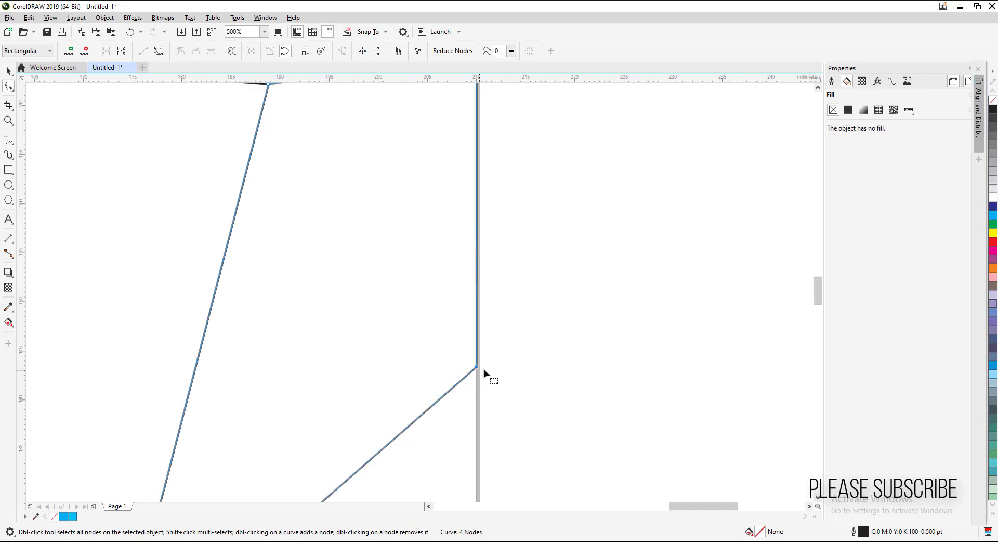
scroll(485, 371, down, 2)
scroll(485, 370, down, 3)
key(space)
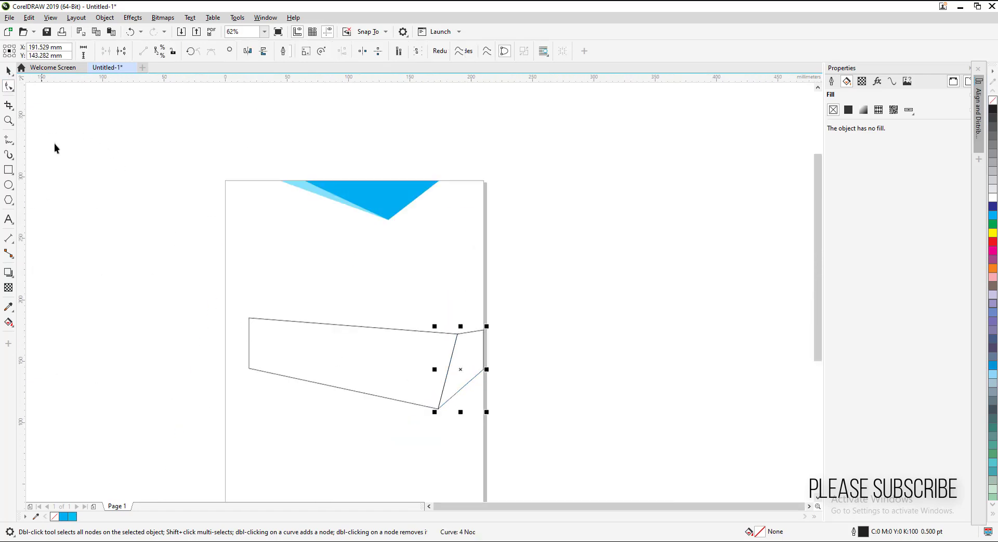
scroll(306, 361, down, 2)
scroll(306, 360, up, 2)
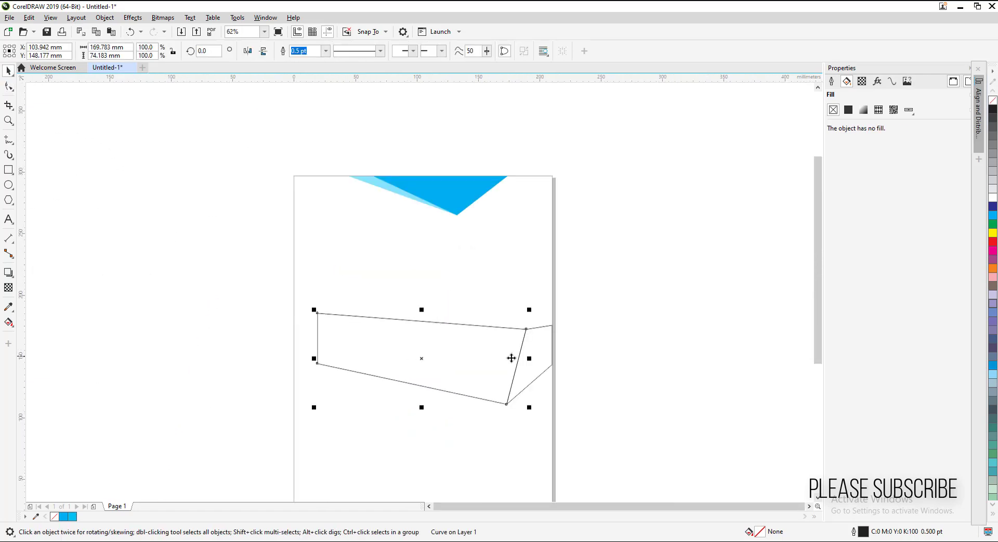
- Mirror a copy of the fold piece to the left page edge and adjust its nodes
drag(529, 358, 302, 371)
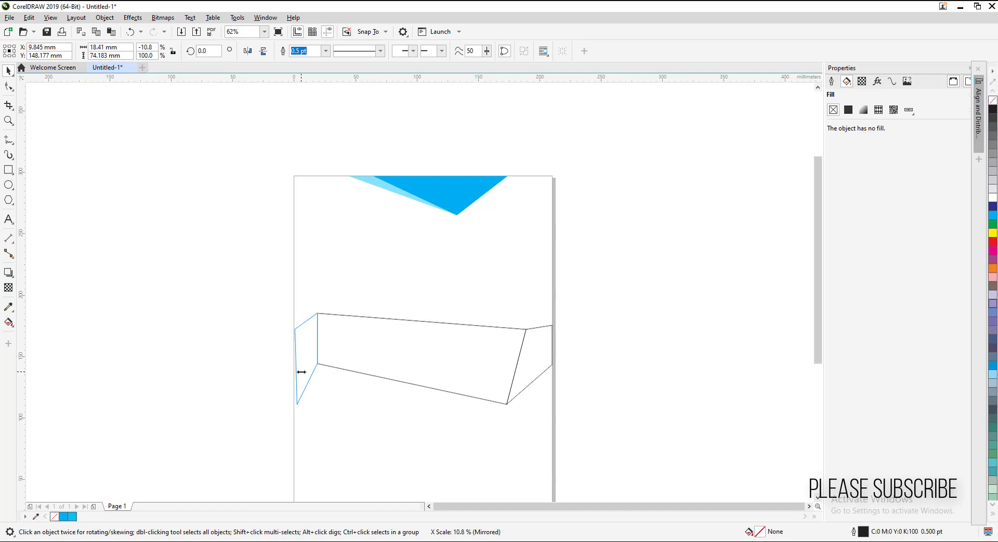
key(F10)
scroll(241, 337, up, 4)
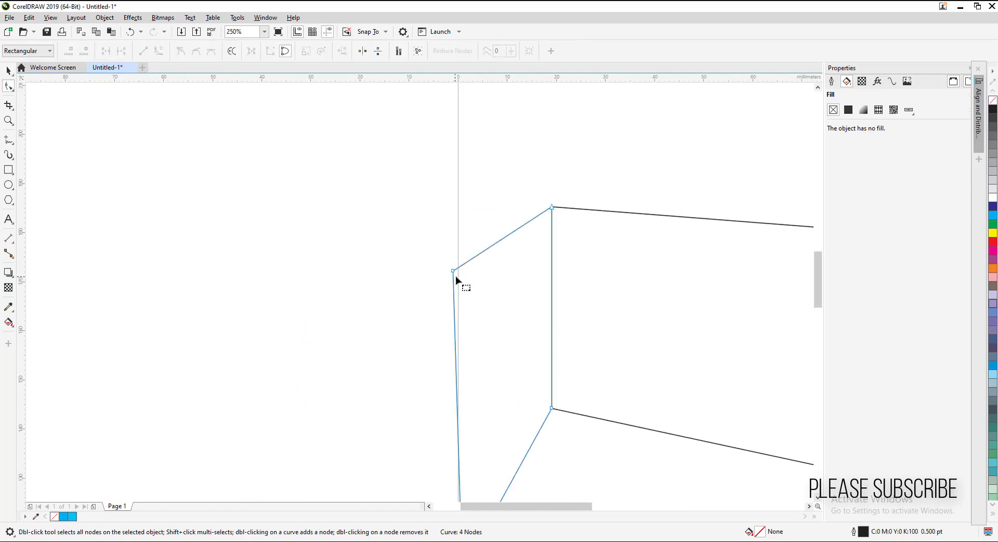
scroll(459, 266, down, 2)
scroll(475, 405, up, 4)
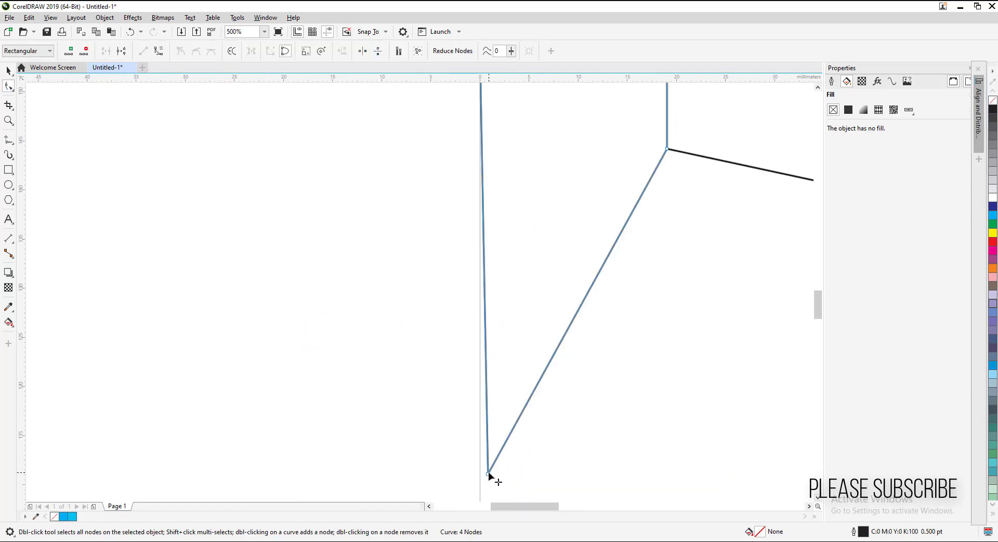
scroll(460, 417, down, 3)
scroll(457, 380, down, 3)
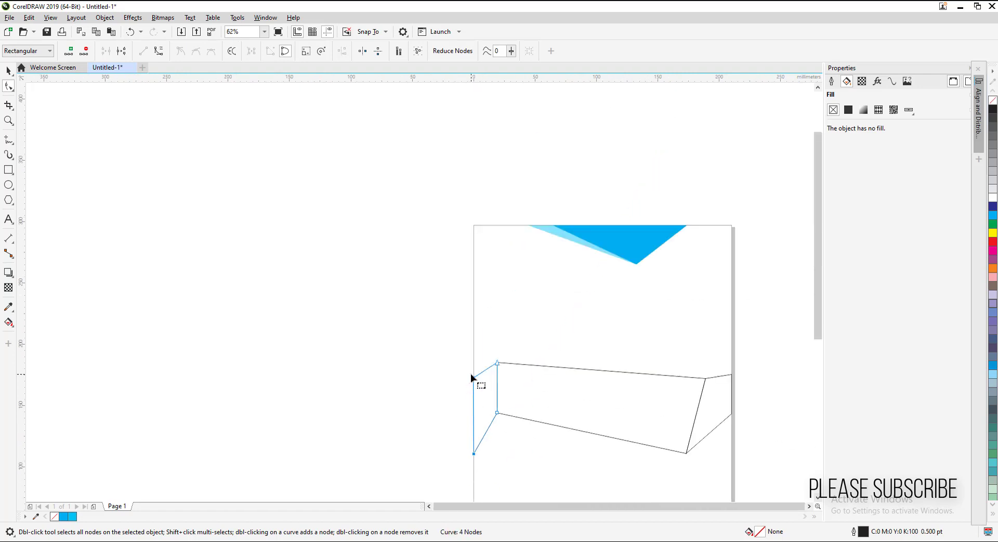
scroll(471, 375, up, 2)
scroll(466, 379, down, 4)
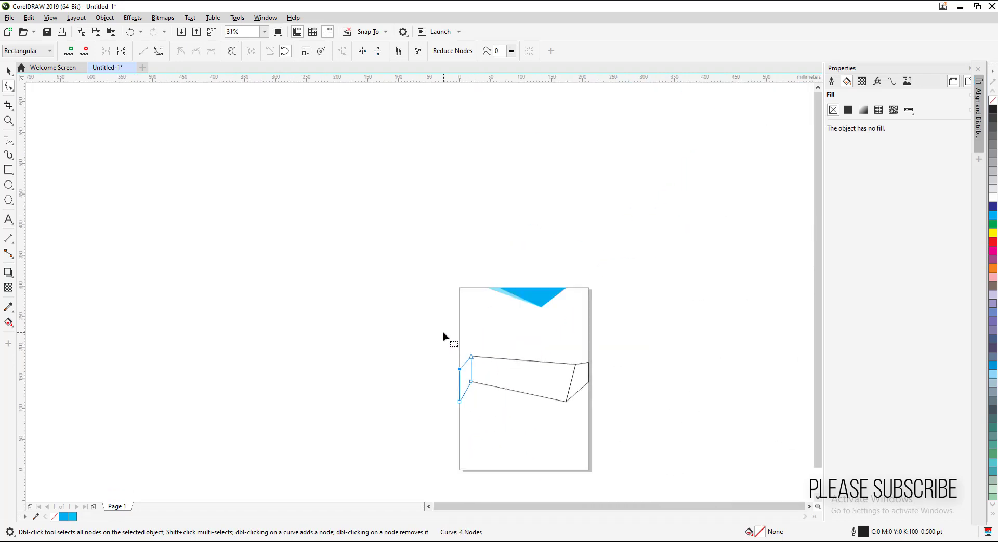
- Fill the main band and both fold pieces cyan with no outline
click(8, 70)
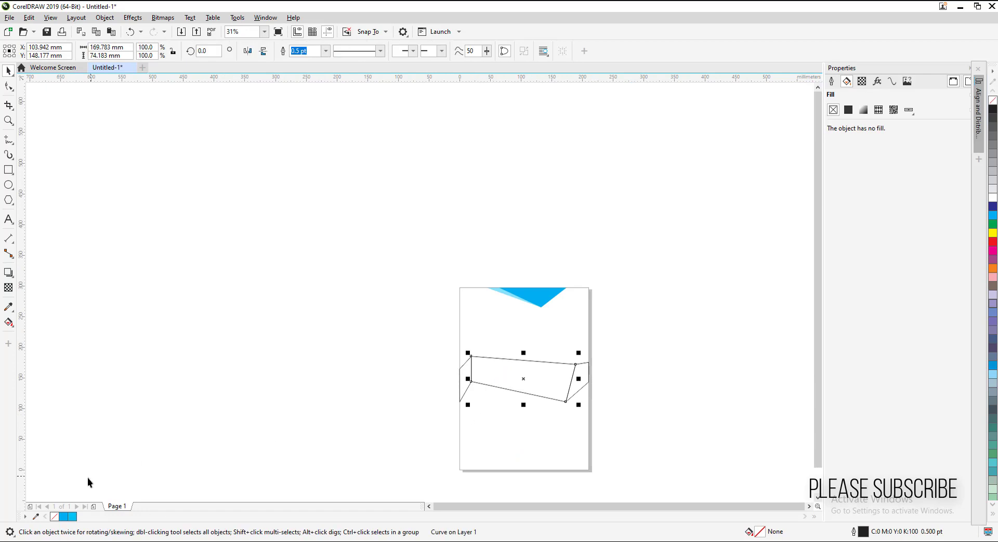
drag(68, 518, 468, 378)
click(589, 381)
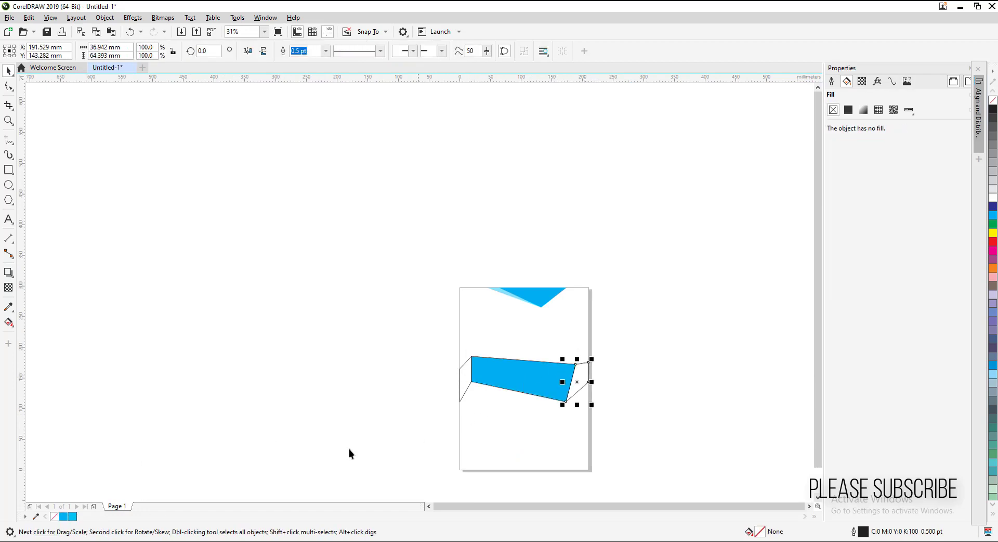
click(72, 516)
click(311, 401)
click(467, 393)
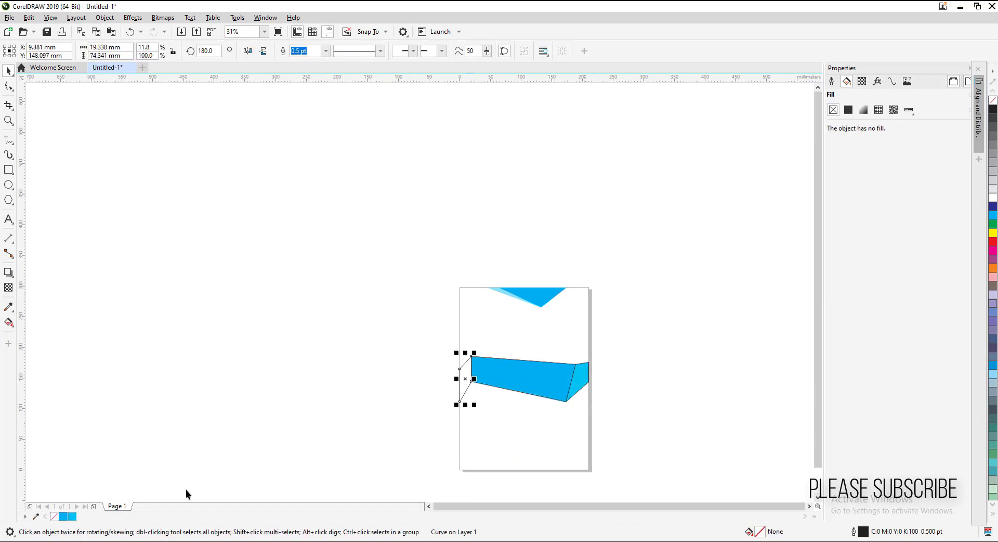
click(72, 517)
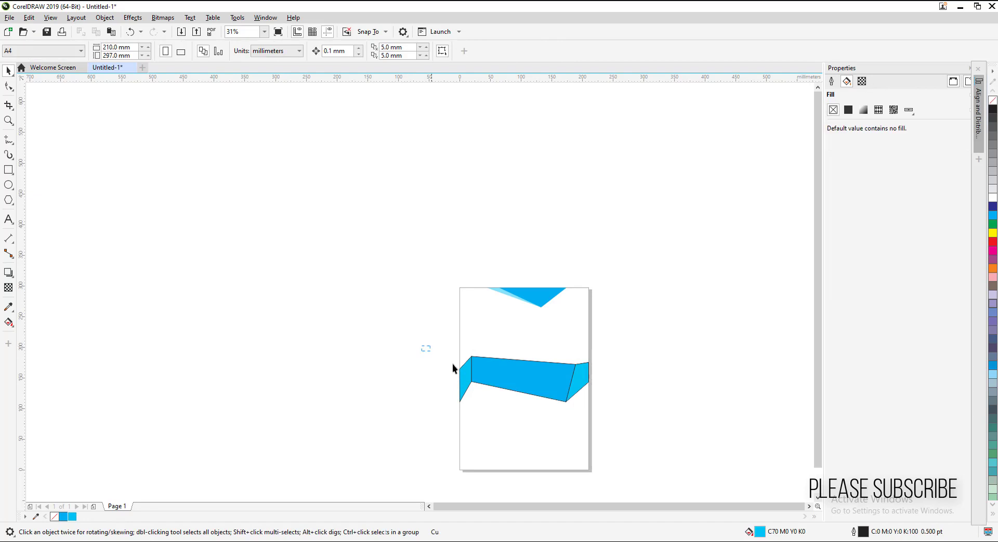
click(520, 410)
scroll(503, 391, down, 3)
scroll(541, 301, up, 3)
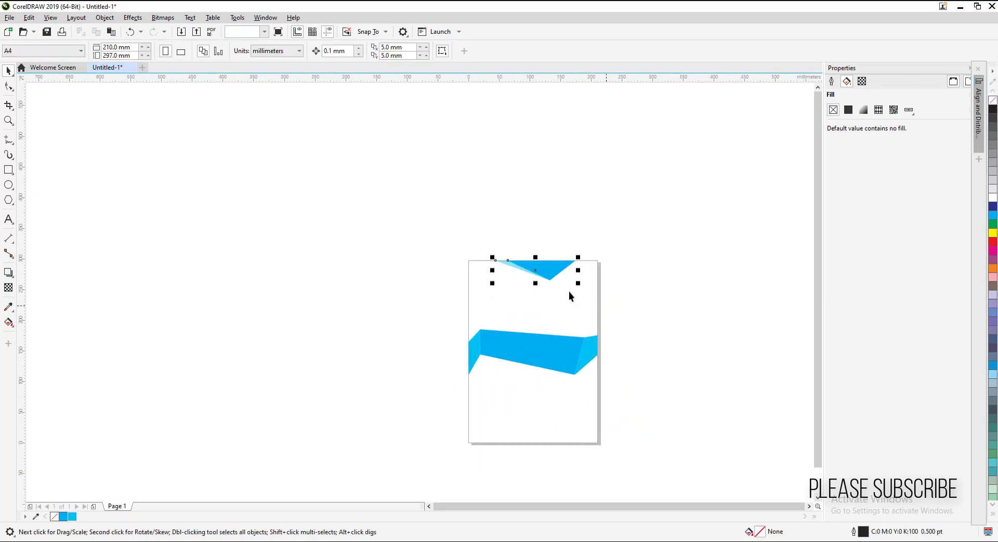
- Copy the top triangle to the page bottom, rotate it 90° and flip it vertically
drag(542, 272, 512, 438)
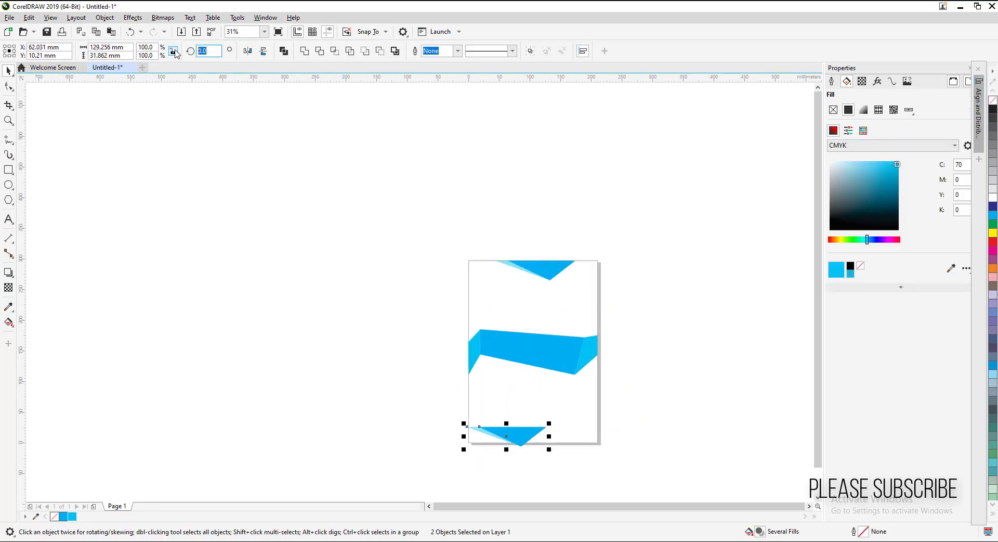
text(90)
key(Return)
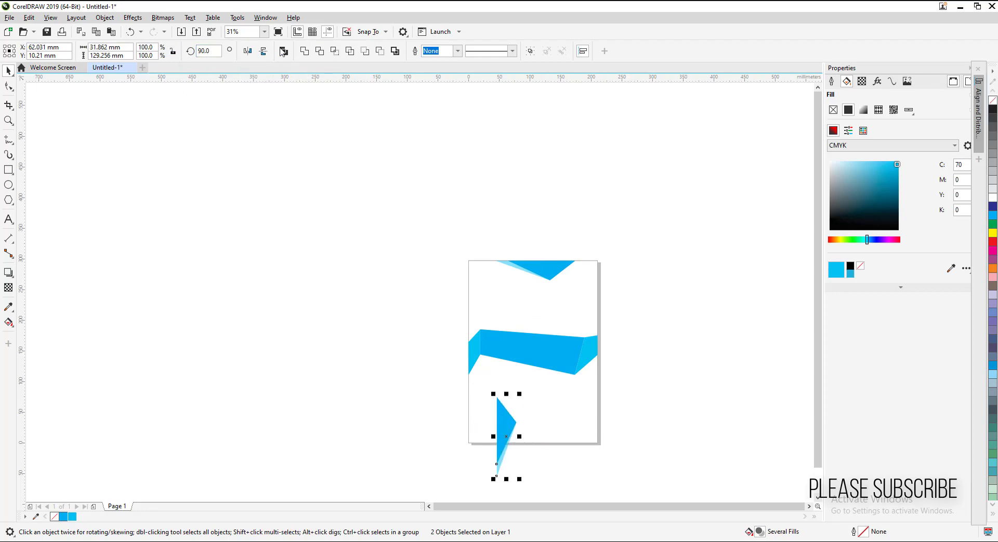
click(263, 51)
scroll(525, 445, up, 3)
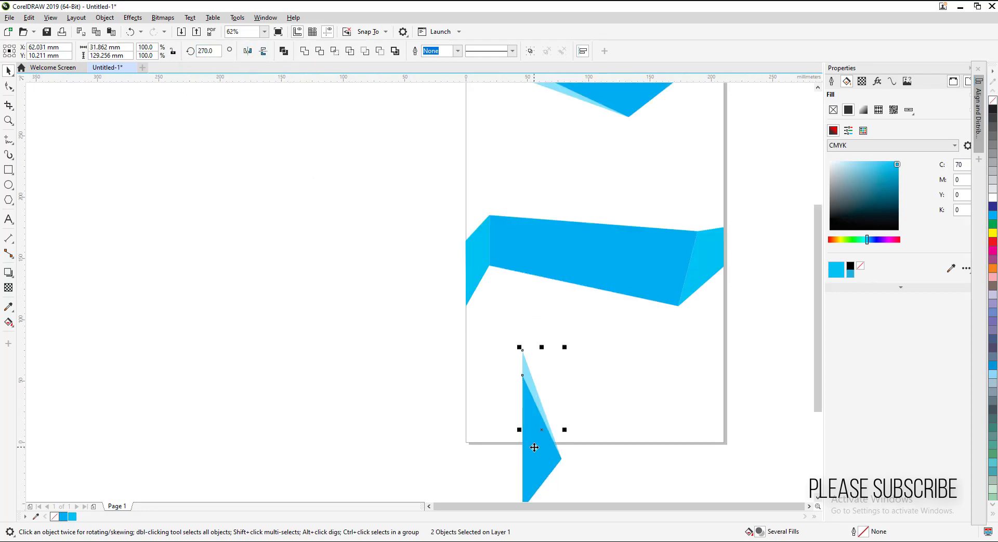
scroll(441, 349, up, 3)
- Group the triangle copy, scale it down, and align it to the page's left edge
key(ctrl+g)
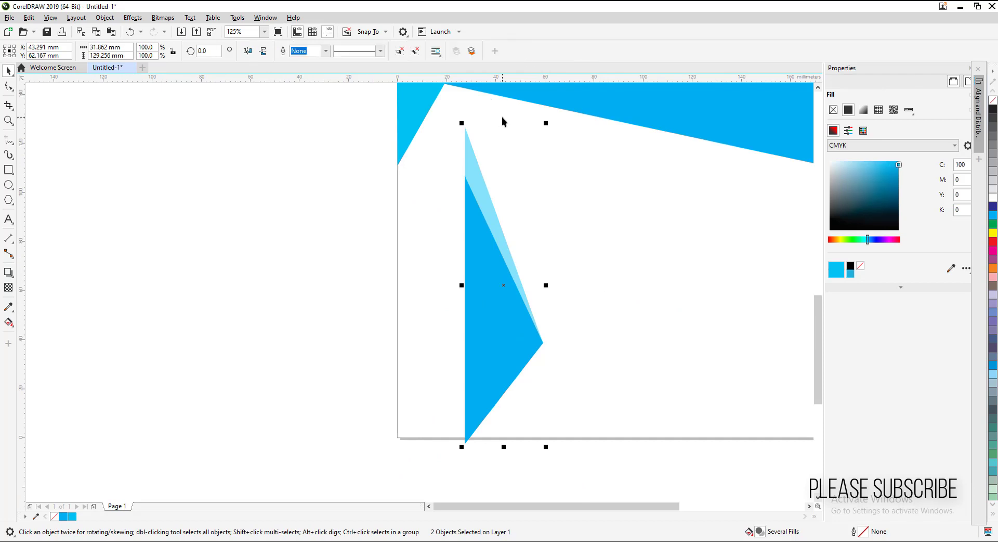
drag(503, 124, 503, 306)
drag(504, 400, 465, 318)
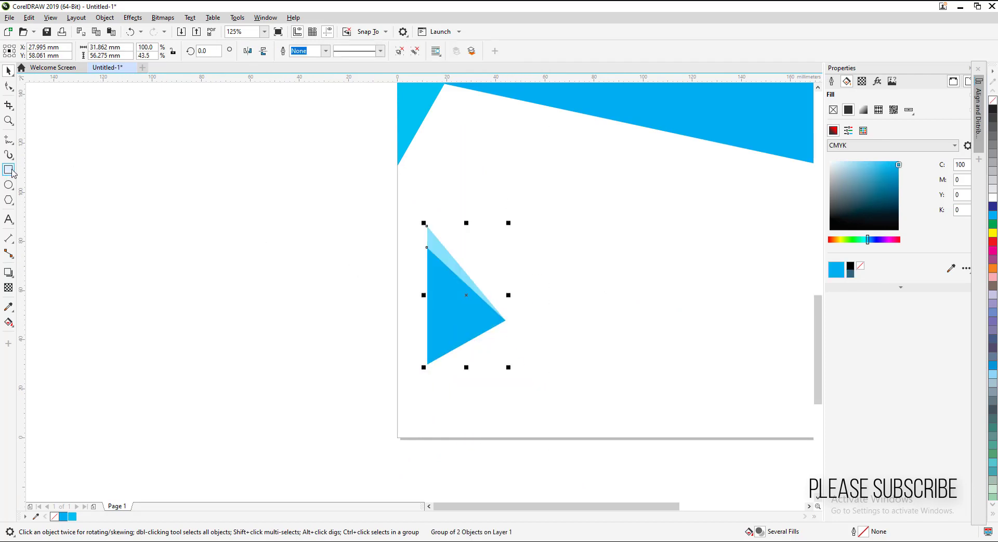
key(Tab)
click(448, 318)
shift+click(440, 417)
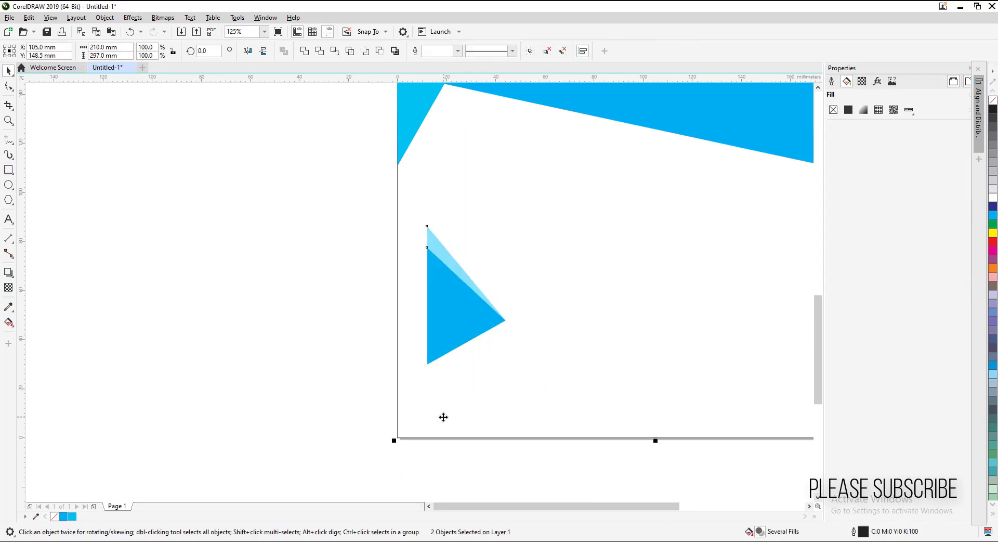
click(335, 365)
scroll(354, 364, down, 3)
scroll(353, 363, down, 3)
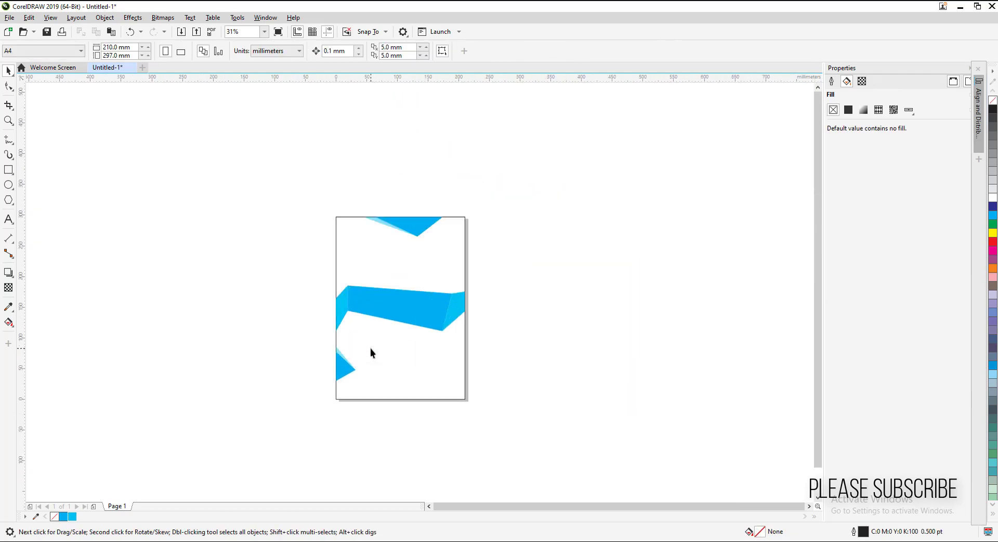
- Draw a closed Pen-tool shape along the underside of the blue band
click(397, 319)
scroll(398, 321, up, 3)
scroll(399, 322, up, 3)
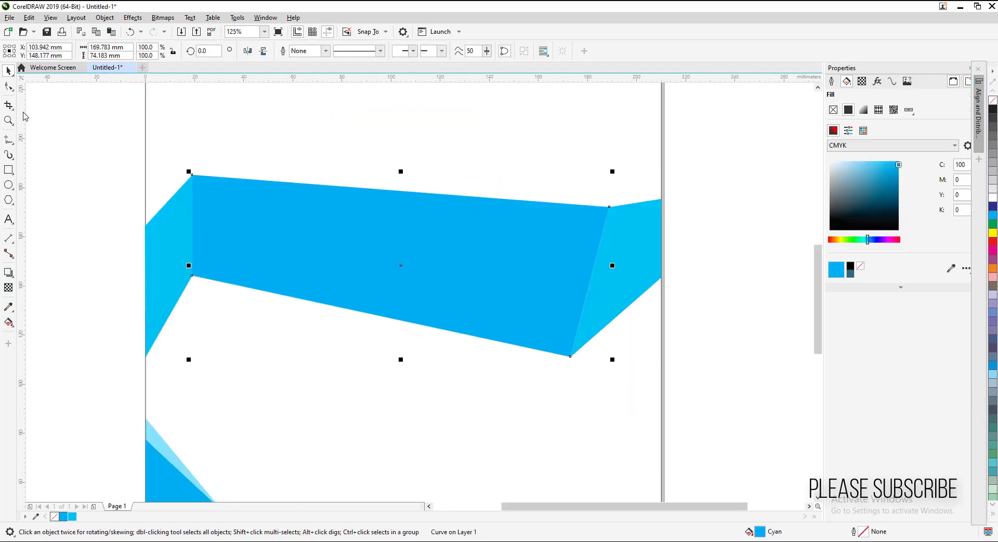
click(13, 143)
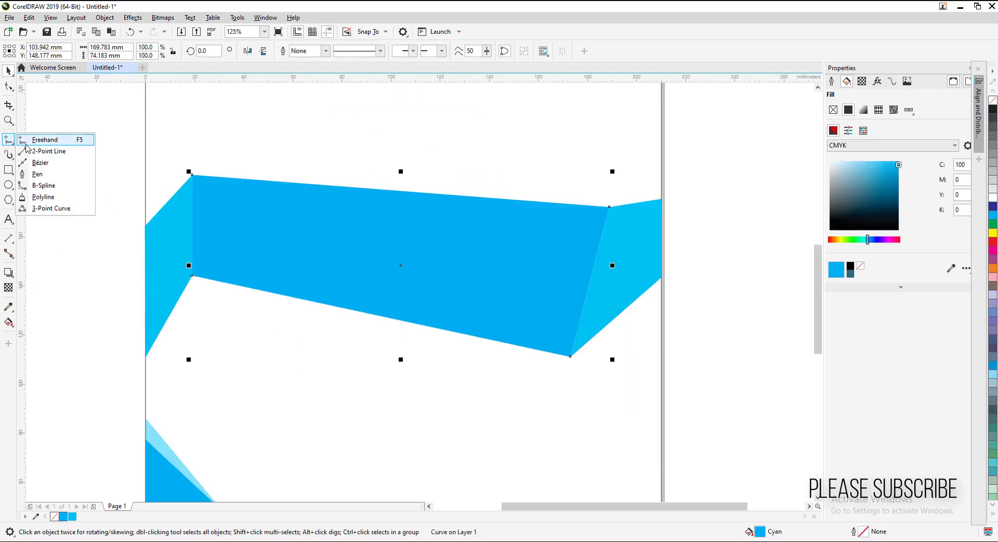
click(36, 175)
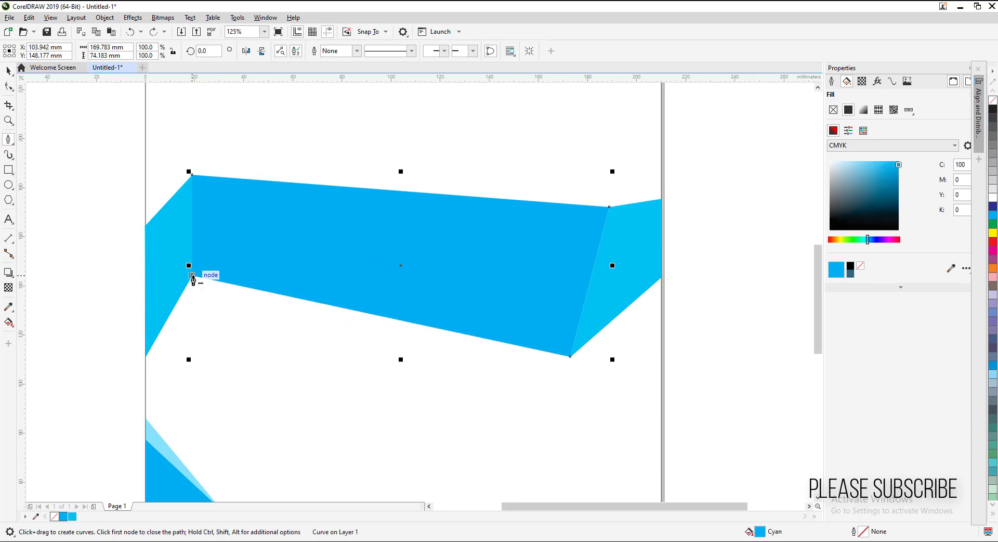
click(199, 276)
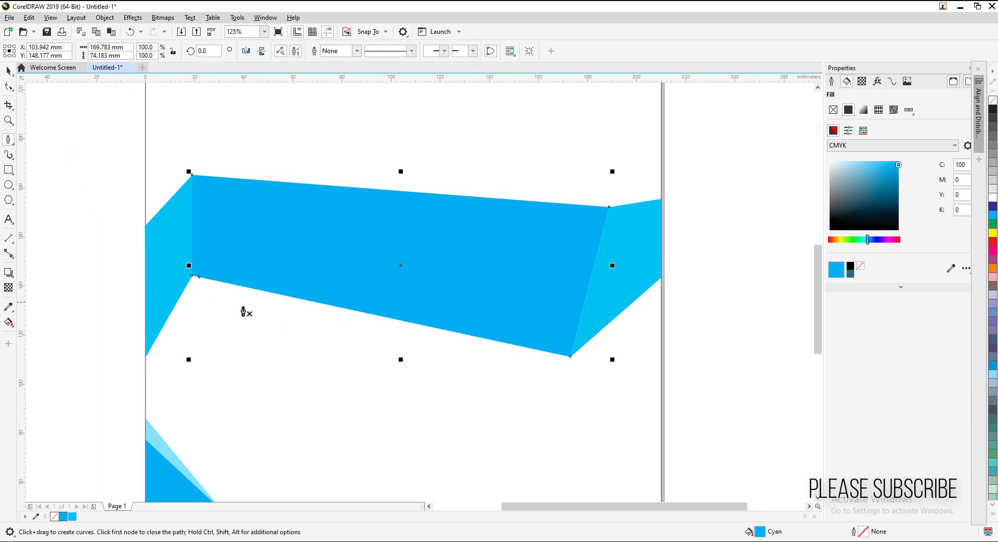
click(566, 371)
click(192, 275)
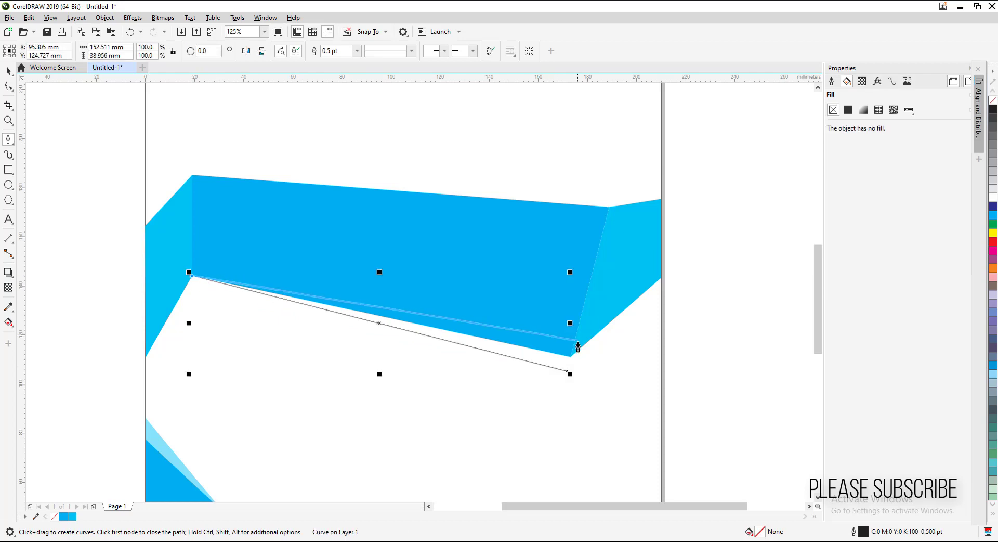
click(571, 357)
click(566, 370)
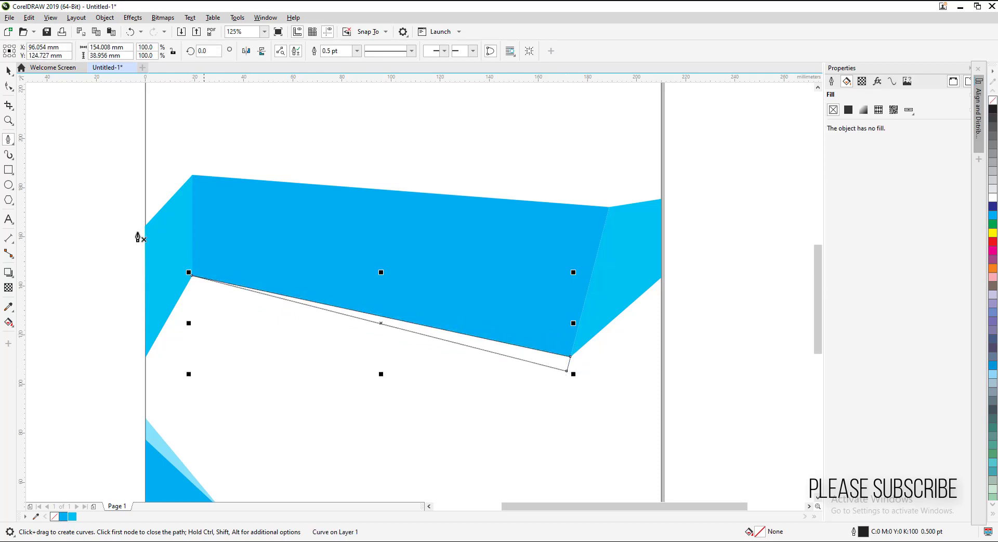
click(9, 86)
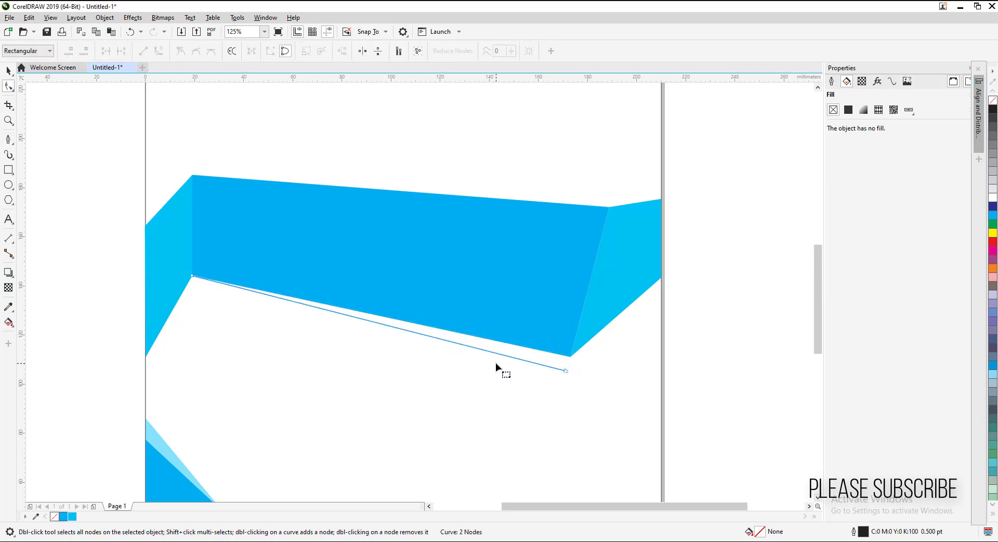
key(space)
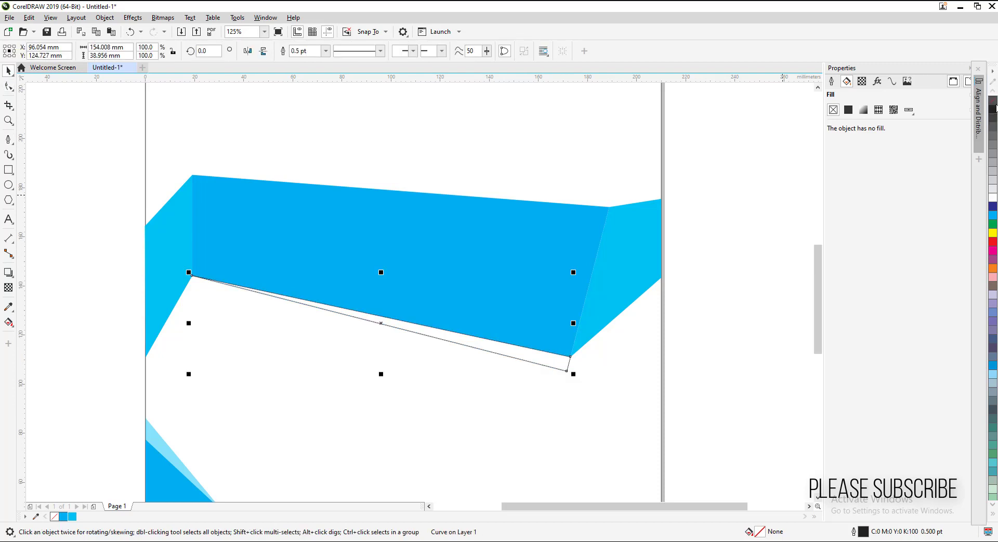
- Fill the new shape black and pull its corner in to make a thin sliver
click(992, 109)
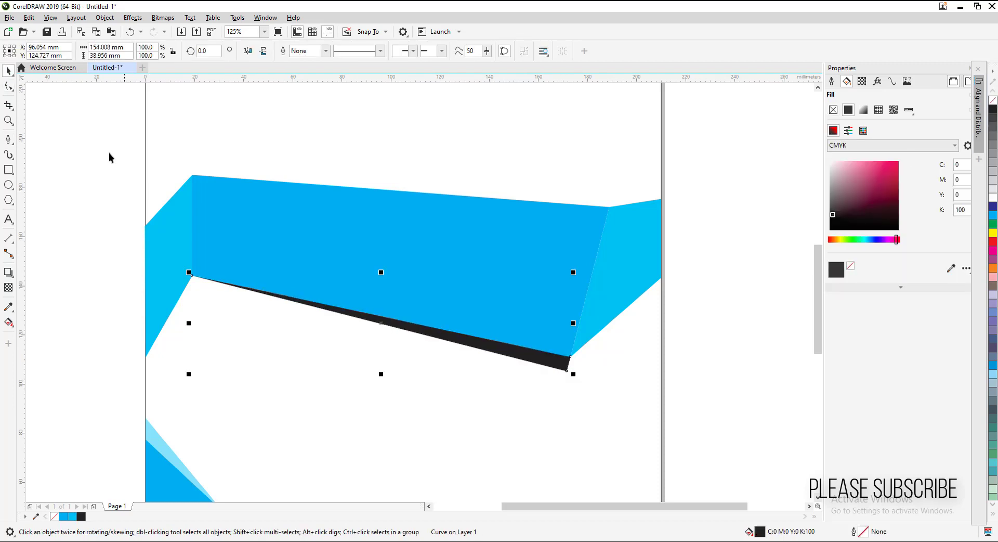
key(space)
scroll(537, 342, up, 6)
drag(672, 397, 523, 363)
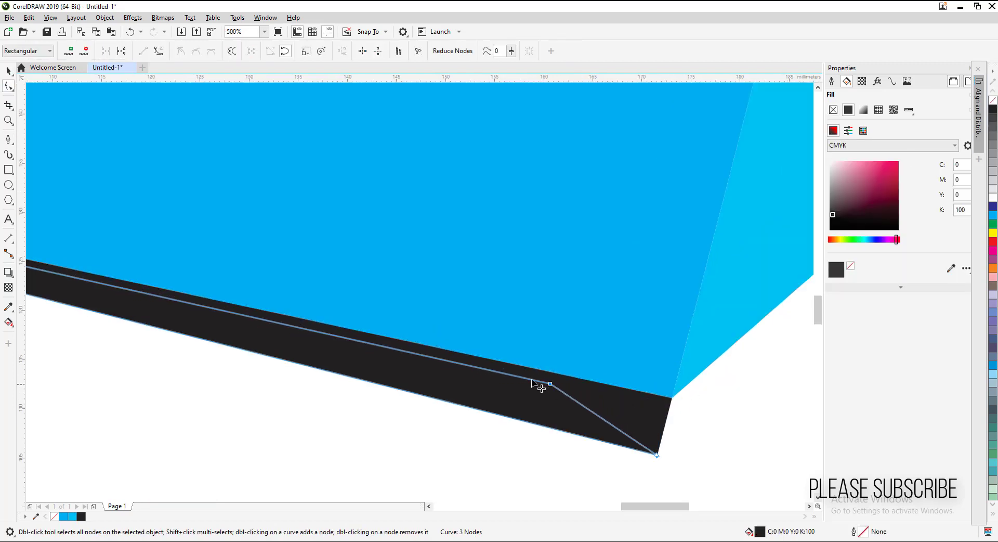
scroll(485, 373, down, 6)
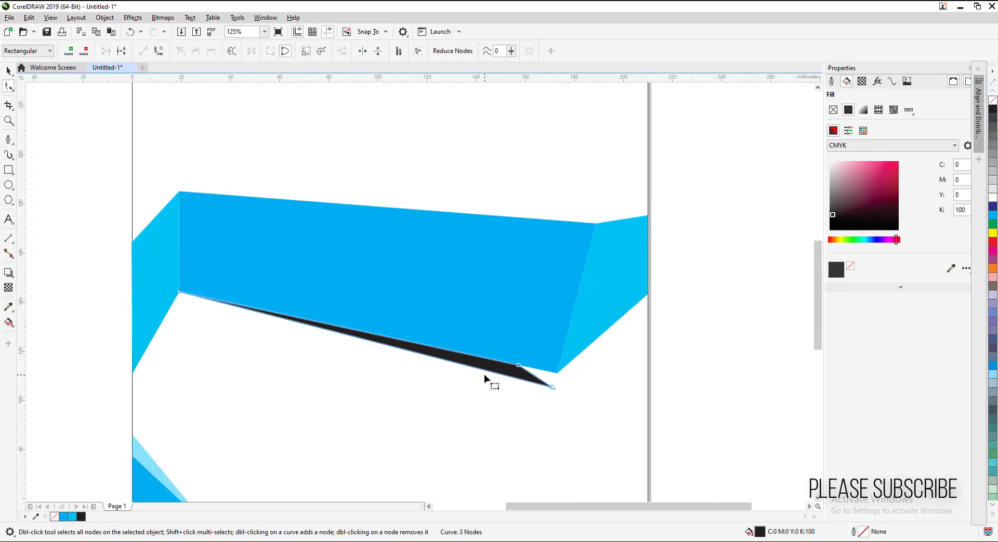
- Apply a black-to-white fountain fill along the sliver
click(9, 73)
click(9, 321)
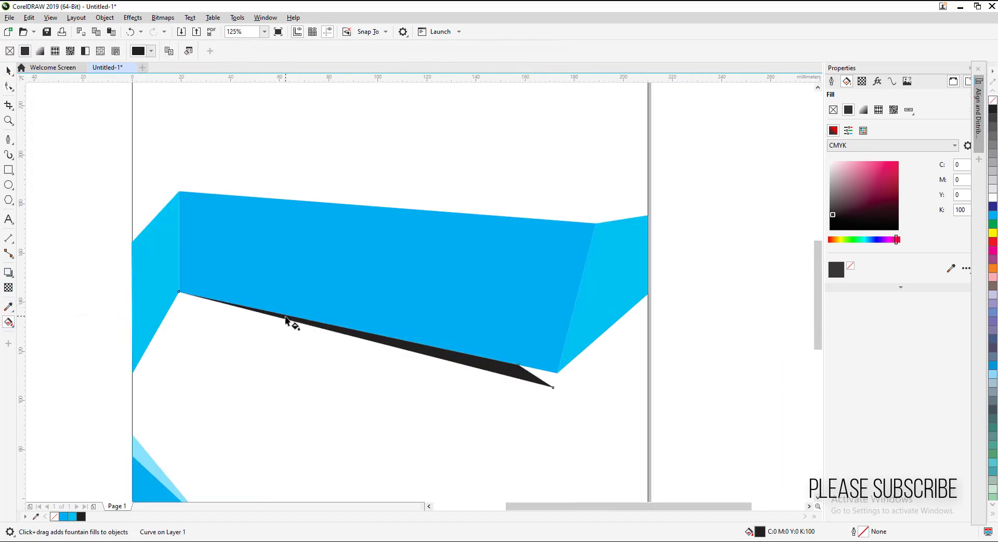
drag(286, 315, 524, 376)
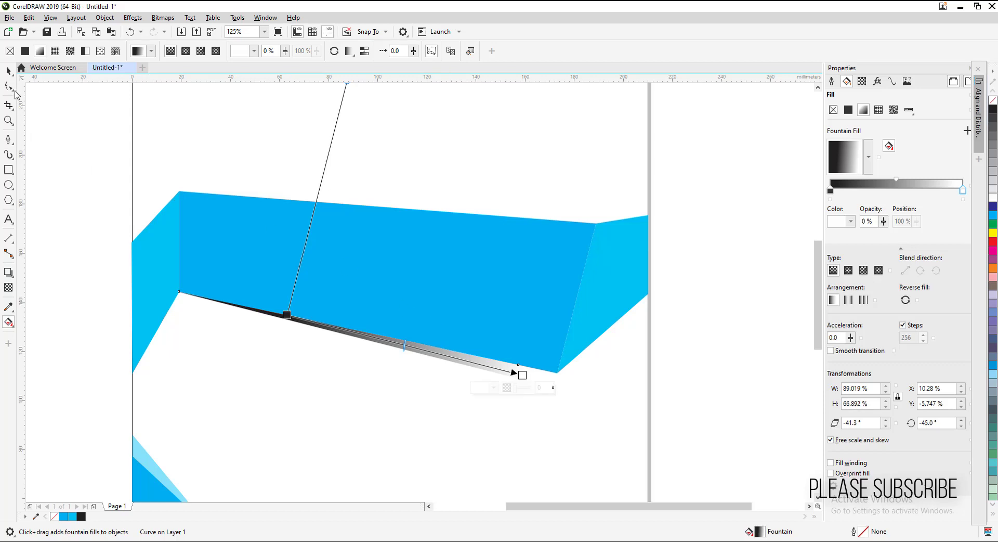
click(8, 70)
click(99, 106)
scroll(387, 305, down, 2)
click(407, 289)
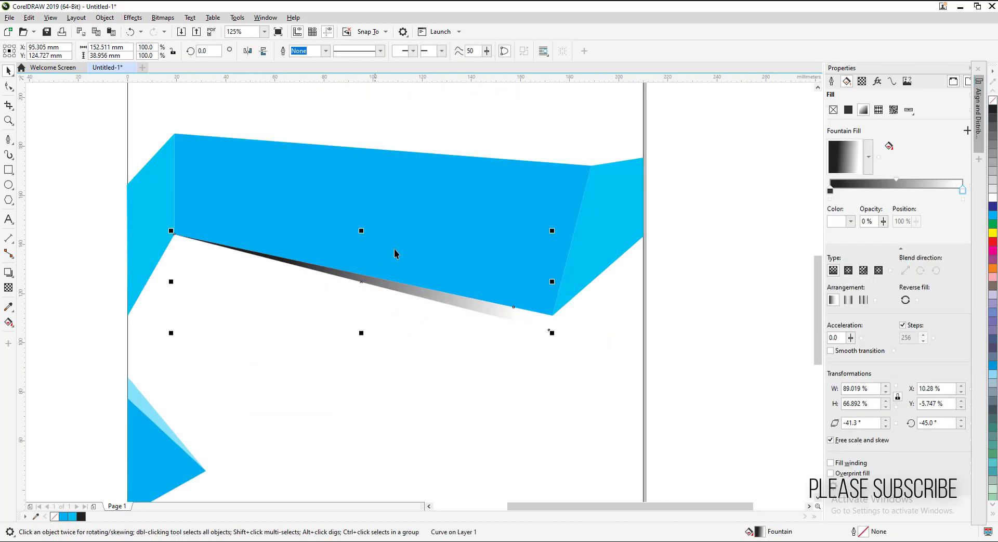
click(8, 288)
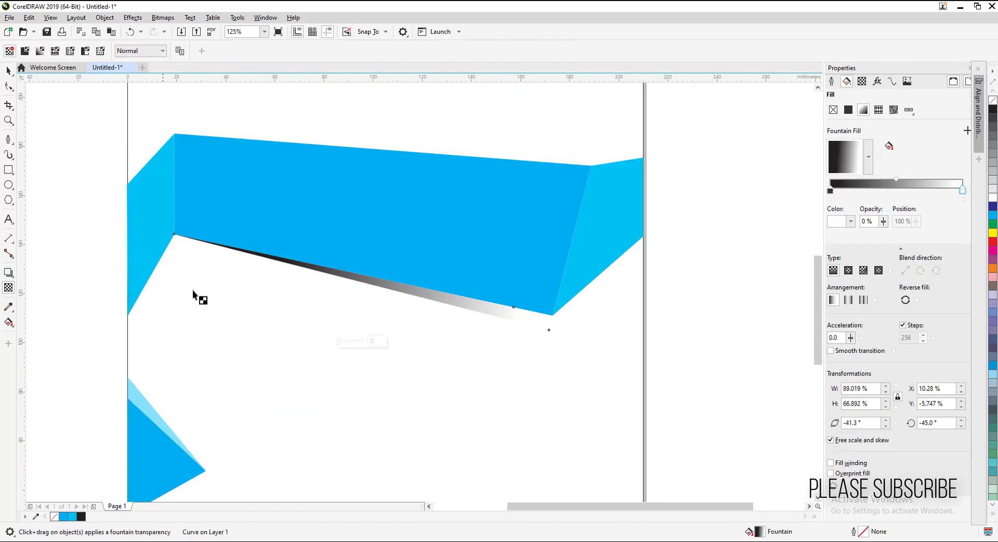
click(9, 321)
click(282, 256)
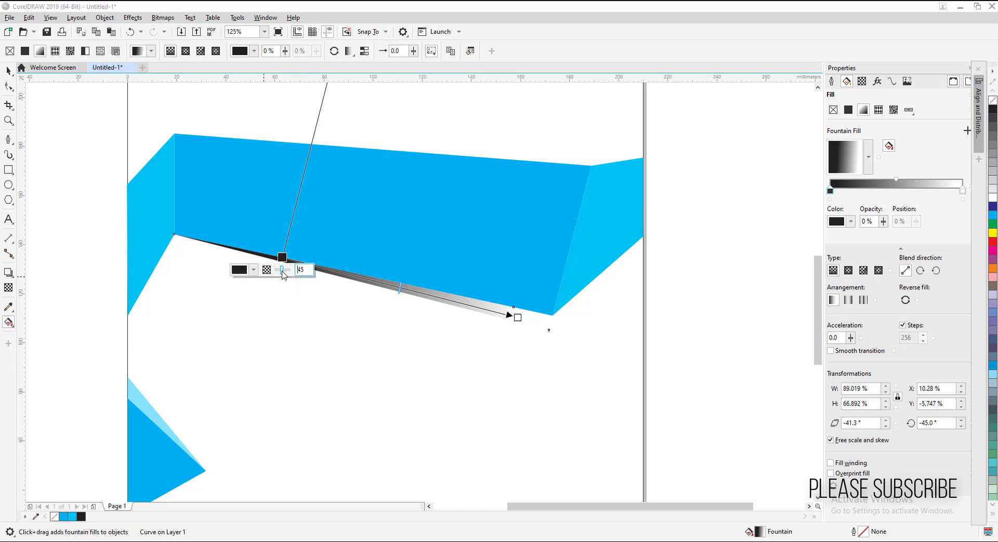
key(space)
scroll(573, 361, down, 2)
- Import the food photo fig-3640553_1920.jpg and place it on the page
scroll(573, 360, down, 1)
click(573, 361)
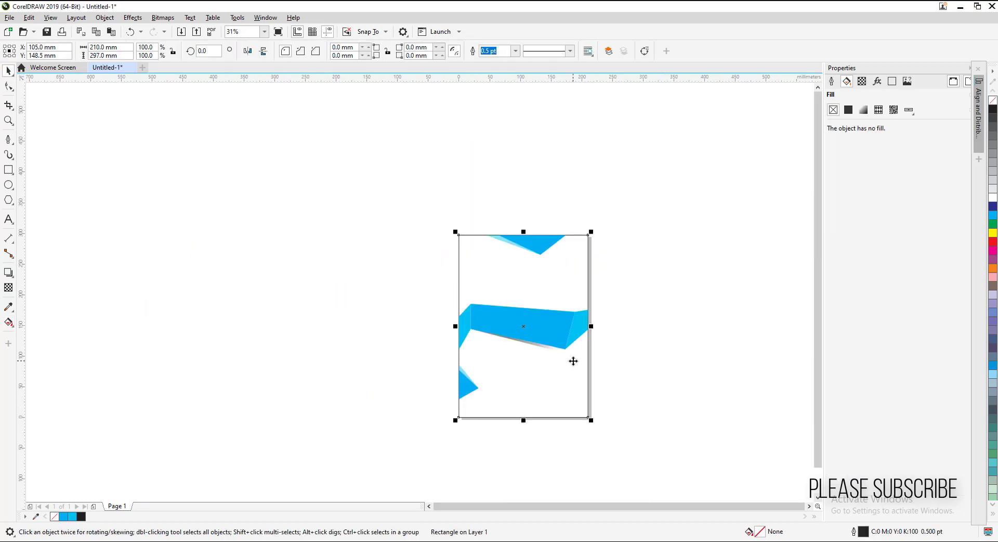
scroll(573, 361, up, 2)
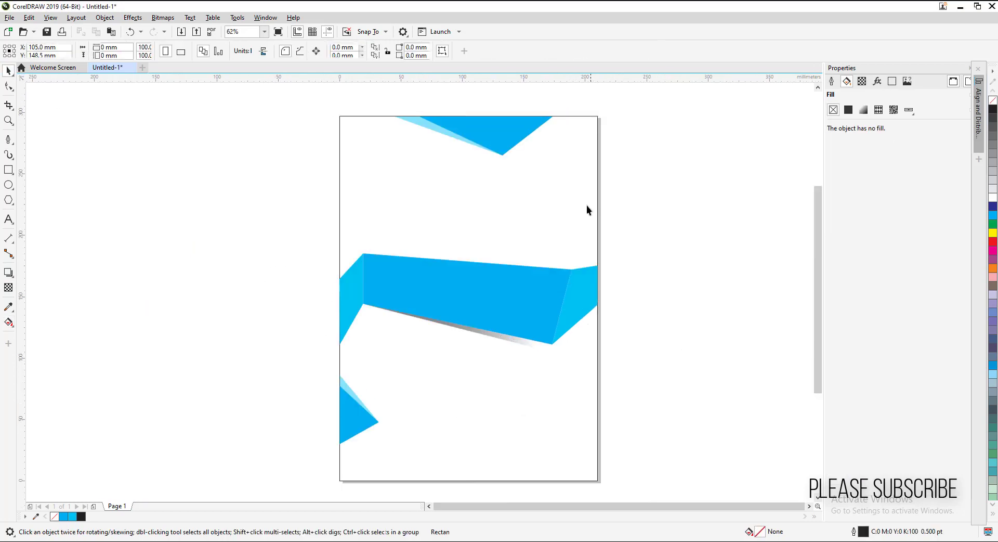
click(181, 33)
click(620, 169)
click(737, 405)
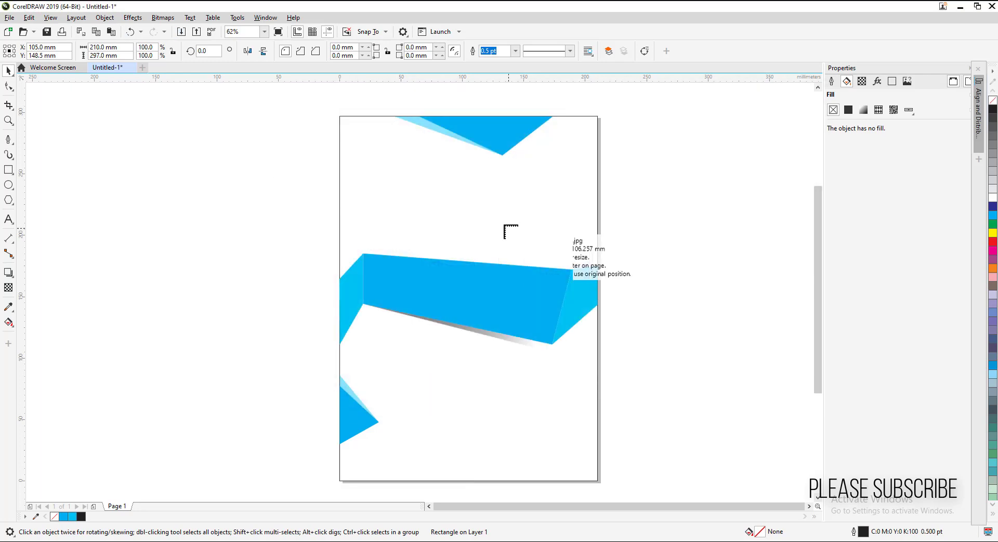
click(504, 225)
- Align the photo to the page's top-left and scale it to 129.2% across the page width
drag(580, 261, 428, 159)
shift+click(593, 178)
key(l)
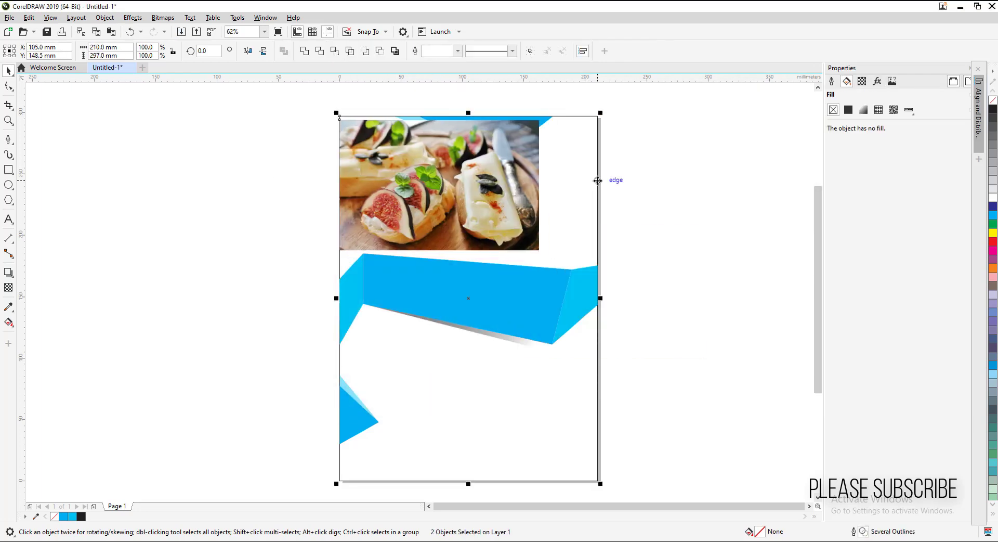
click(538, 247)
key(t)
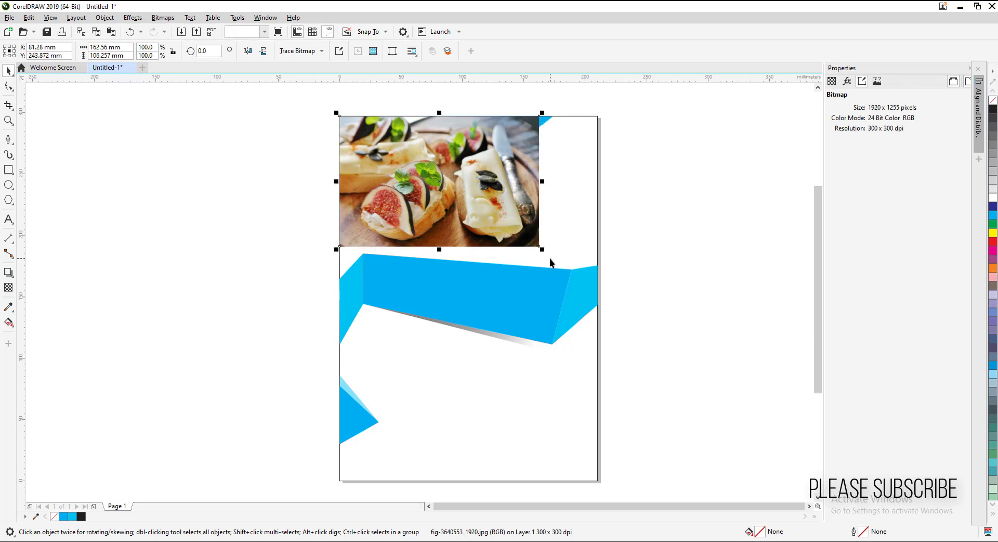
drag(543, 249, 601, 288)
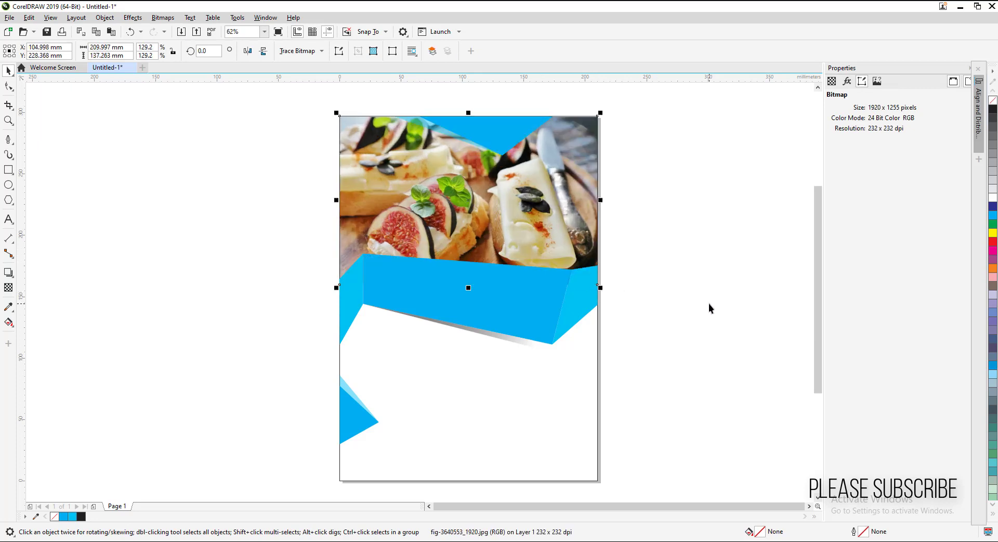
- Add a drop shadow to the blue band, positioned directly below it
click(303, 284)
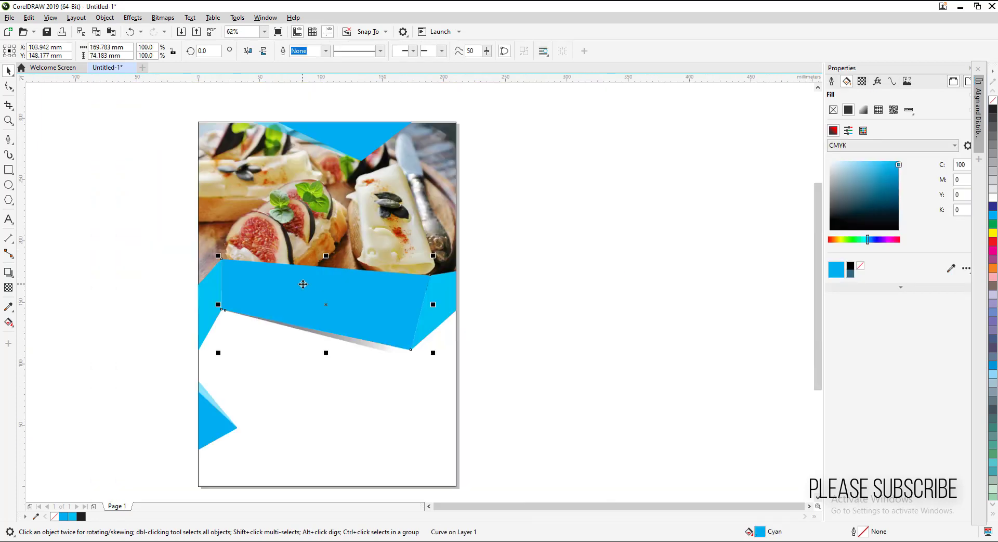
scroll(289, 284, down, 2)
scroll(306, 291, up, 2)
click(324, 303)
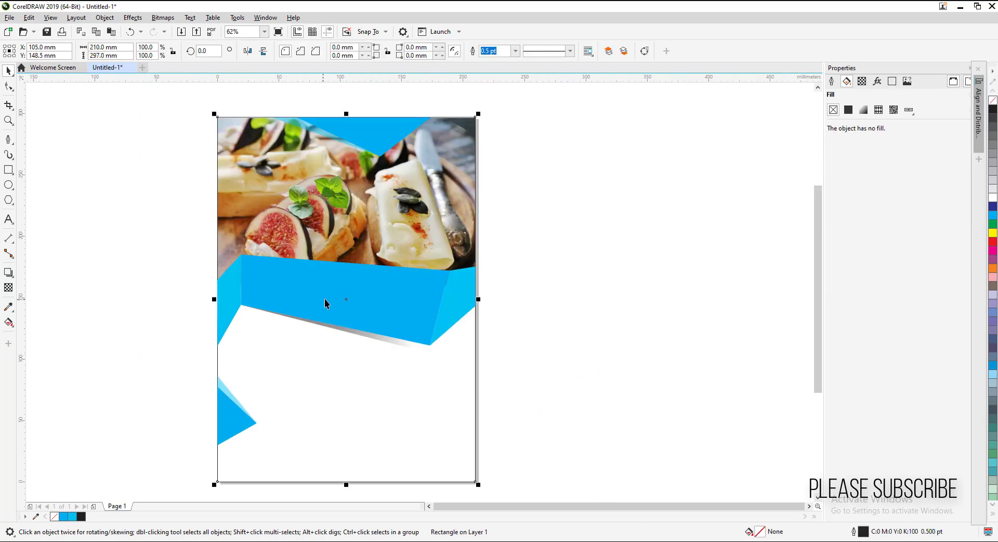
click(8, 272)
drag(345, 298, 358, 351)
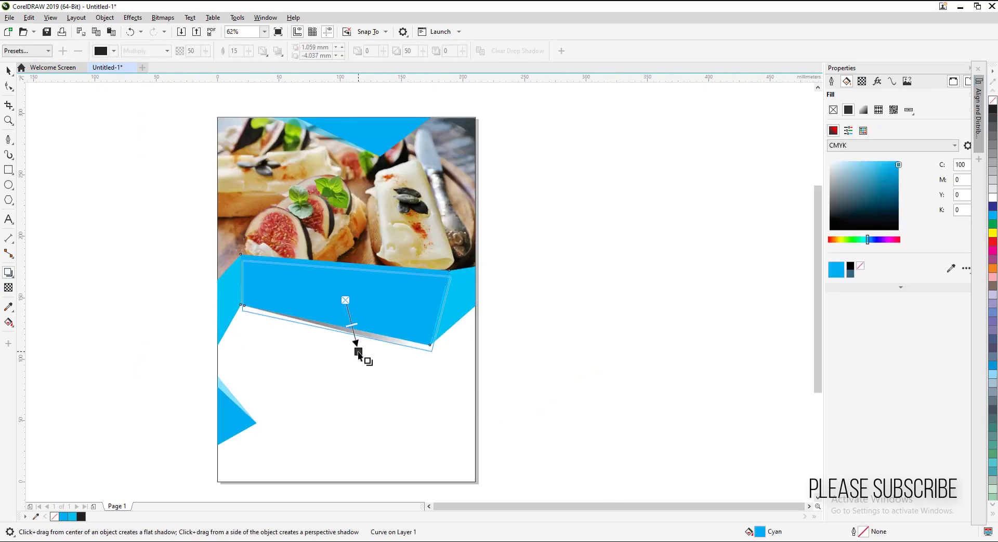
scroll(358, 352, up, 4)
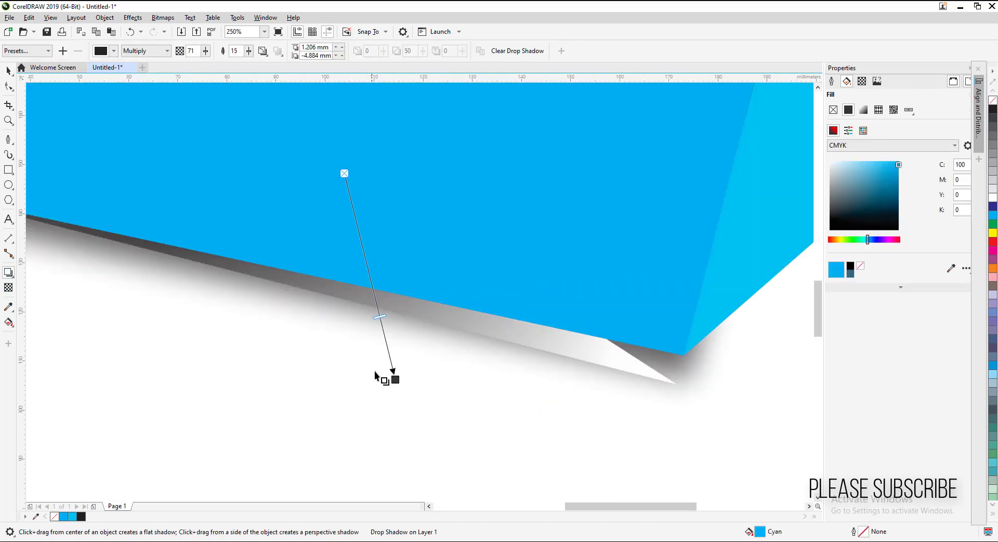
mouse_move(390, 367)
mouse_down()
mouse_move(340, 369)
mouse_move(318, 354)
mouse_up()
scroll(319, 343, down, 2)
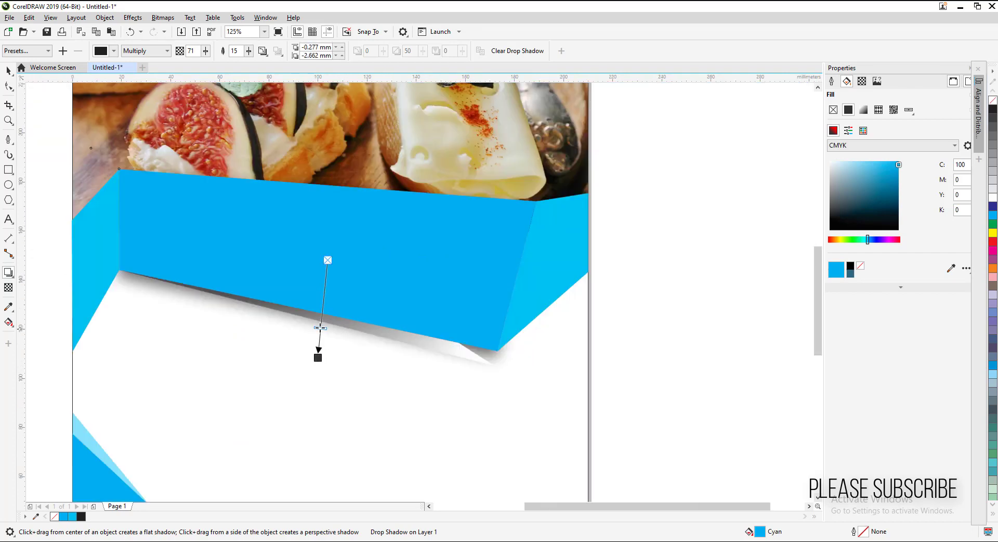
- Select the gradient sliver under the band, then fit the whole page in view
click(9, 71)
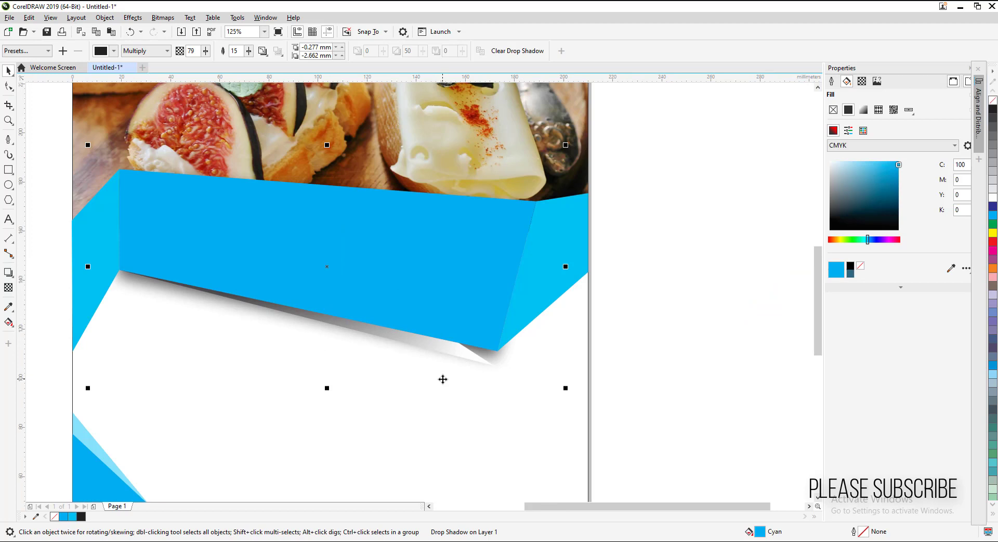
click(479, 358)
scroll(487, 412, down, 4)
click(625, 426)
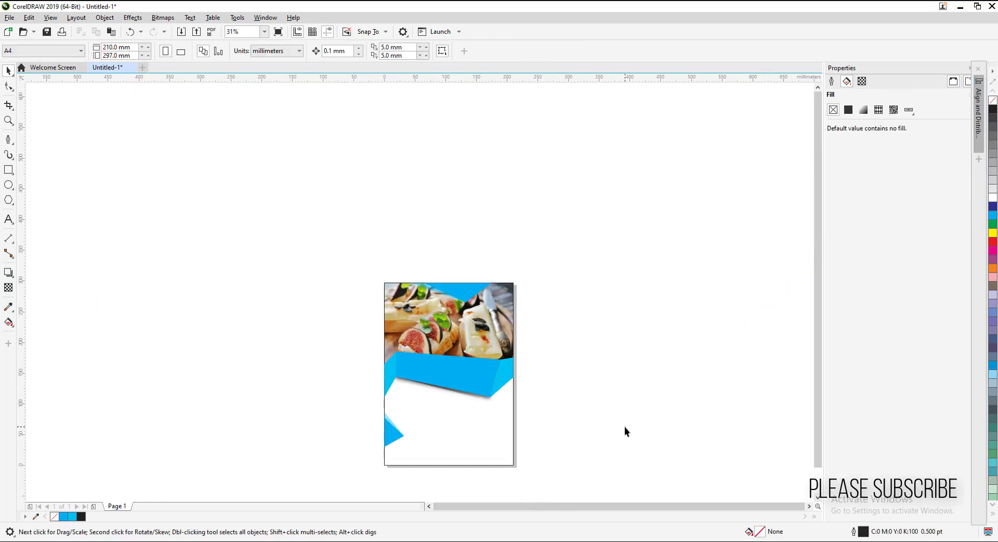
key(shift+F4)
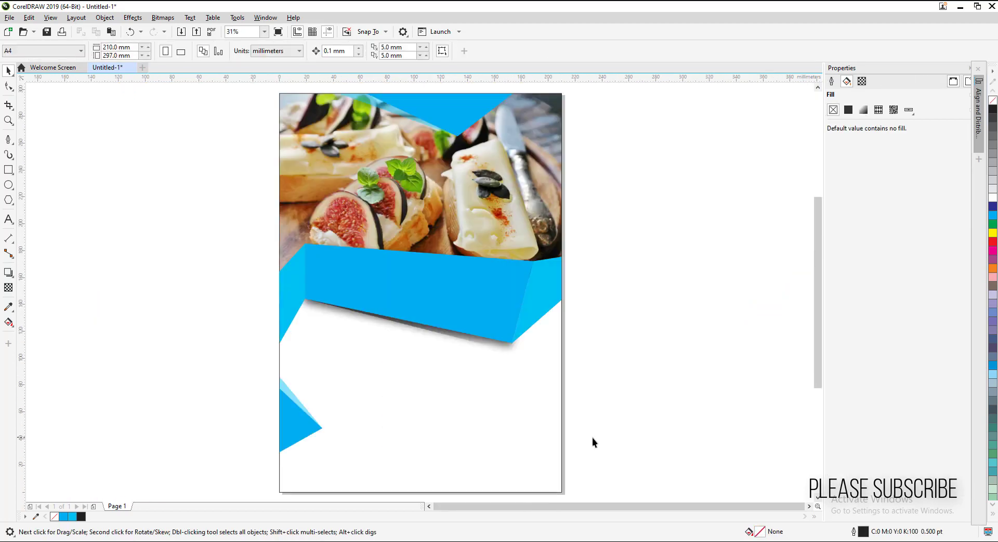
scroll(448, 357, up, 2)
scroll(448, 357, down, 3)
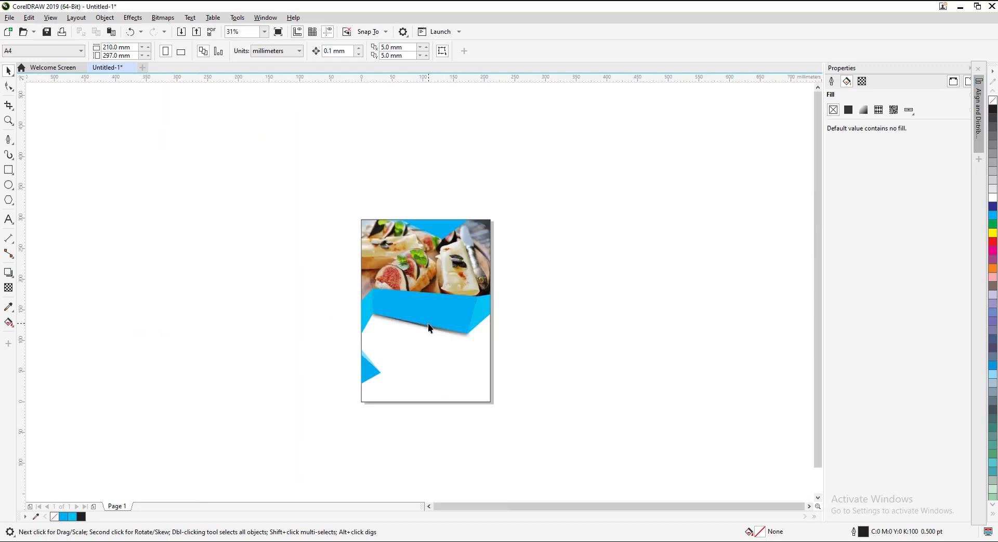
scroll(425, 260, up, 3)
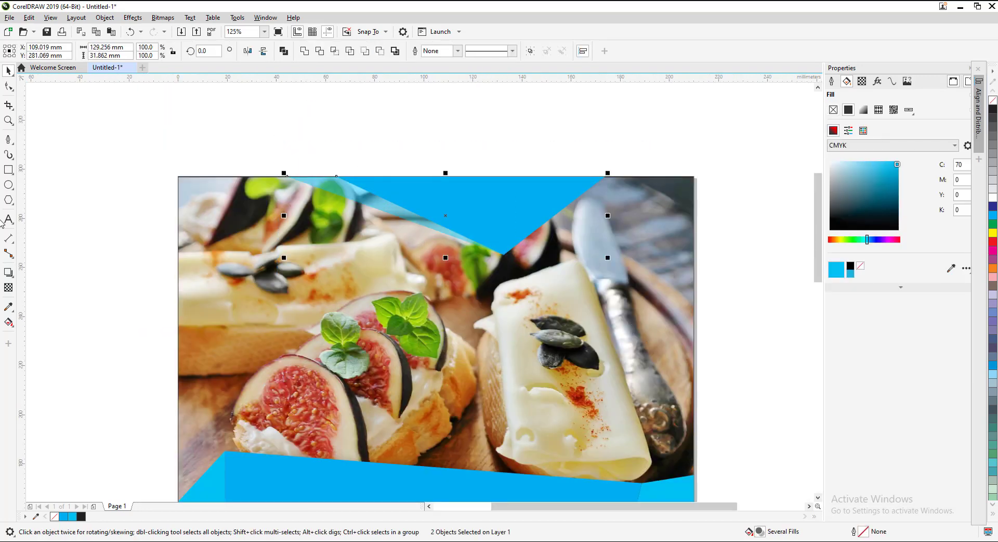
- Add a drop shadow to the top blue triangle shape
click(8, 273)
drag(445, 216, 524, 254)
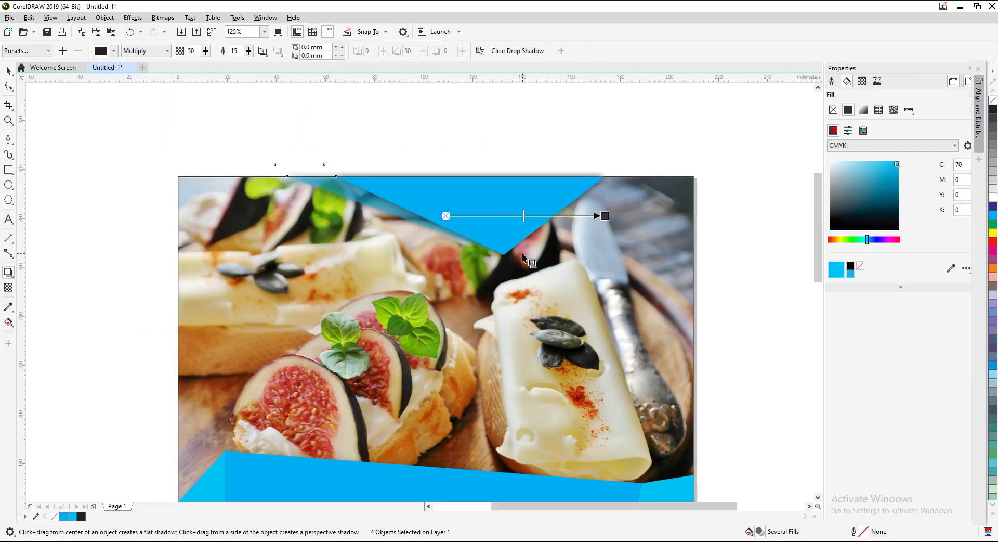
scroll(522, 254, down, 3)
scroll(474, 276, up, 3)
scroll(475, 276, down, 2)
- Add a drop shadow to the blue band's left fold
click(281, 270)
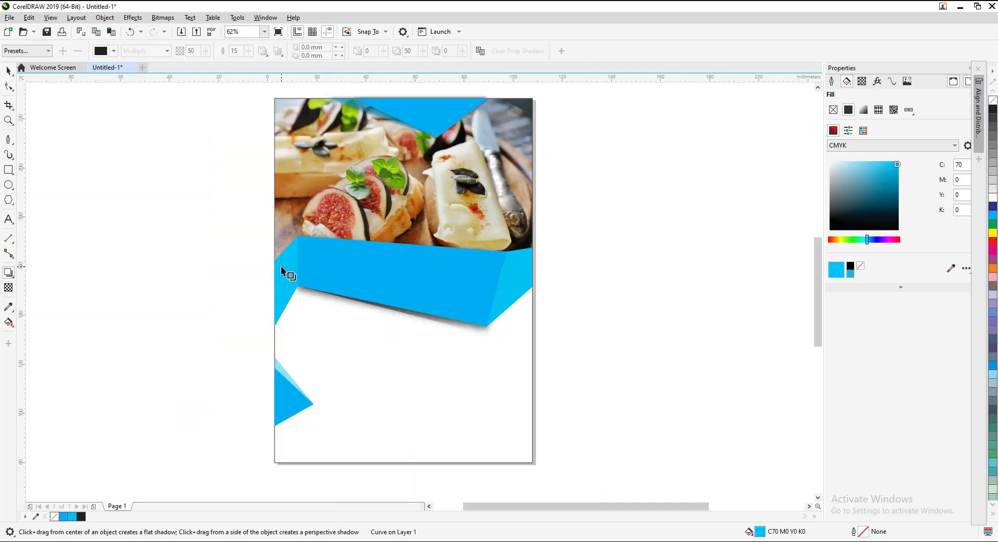
scroll(280, 270, up, 3)
mouse_move(299, 325)
mouse_down()
mouse_move(304, 191)
mouse_move(347, 324)
mouse_up()
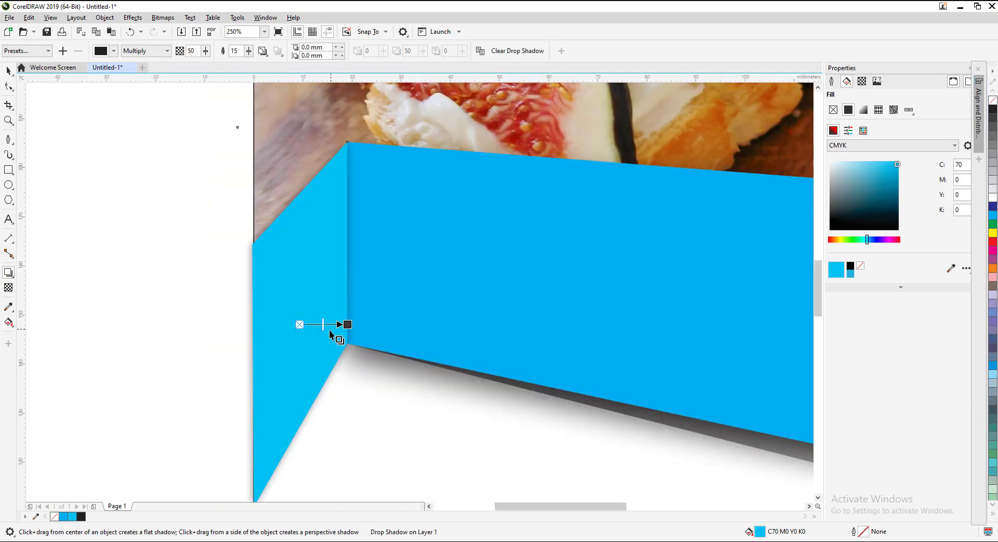
scroll(335, 322, down, 3)
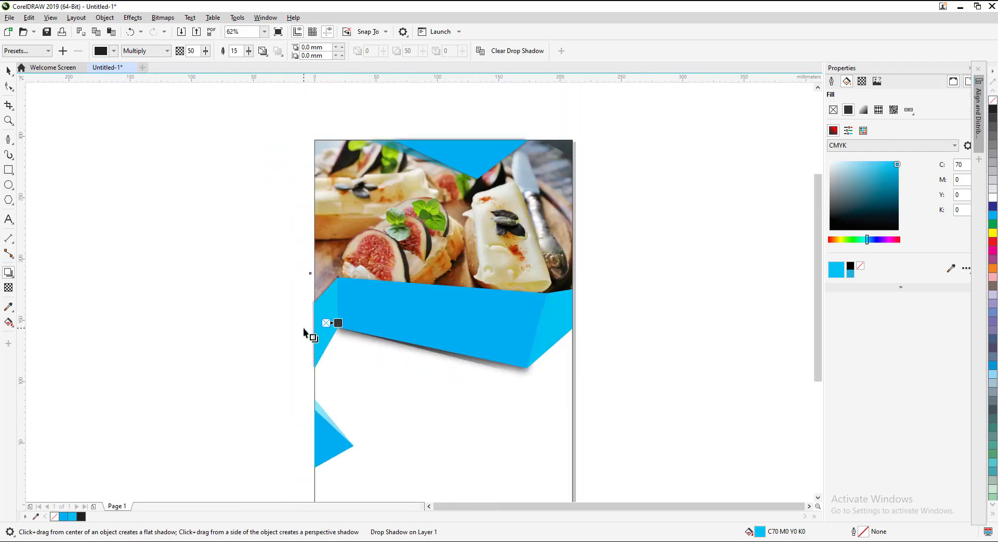
scroll(255, 225, down, 1)
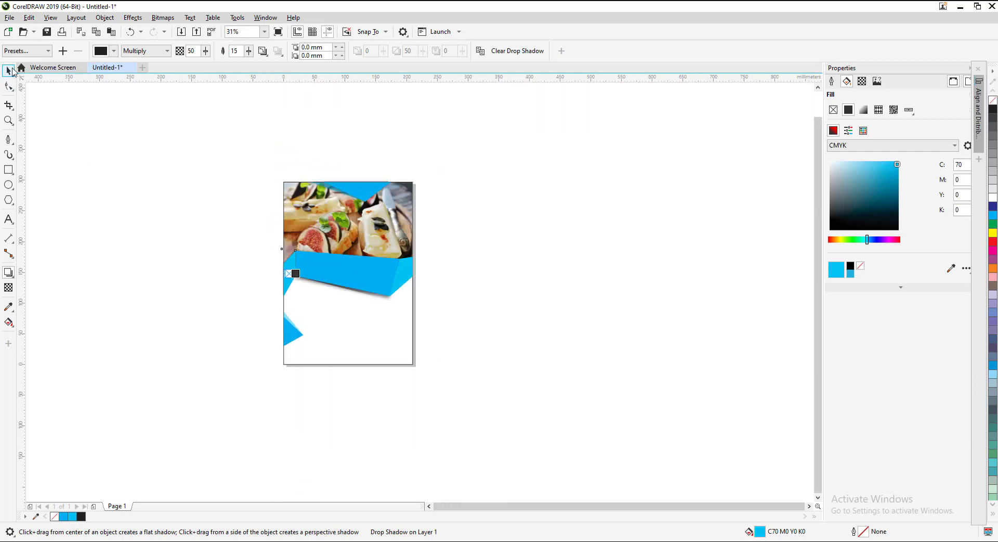
click(9, 70)
- Fill the page-sized background rectangle yellow and send it behind everything
click(405, 363)
click(993, 233)
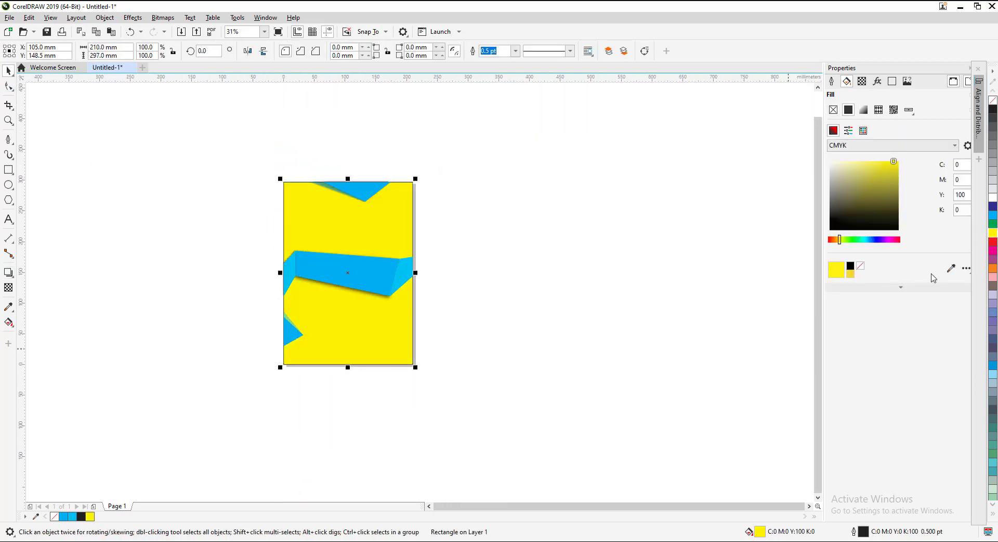
key(shift+Page_Down)
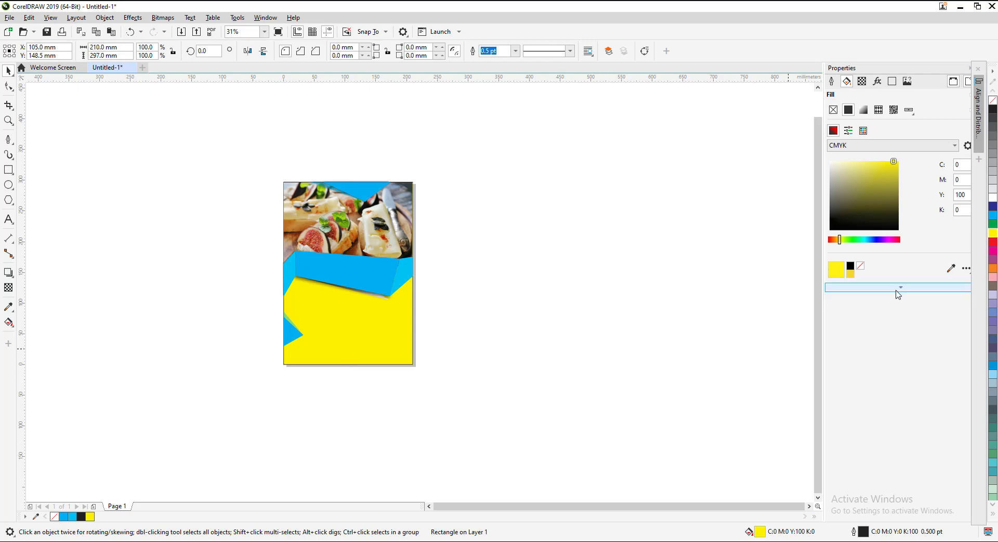
click(544, 314)
key(shift+F4)
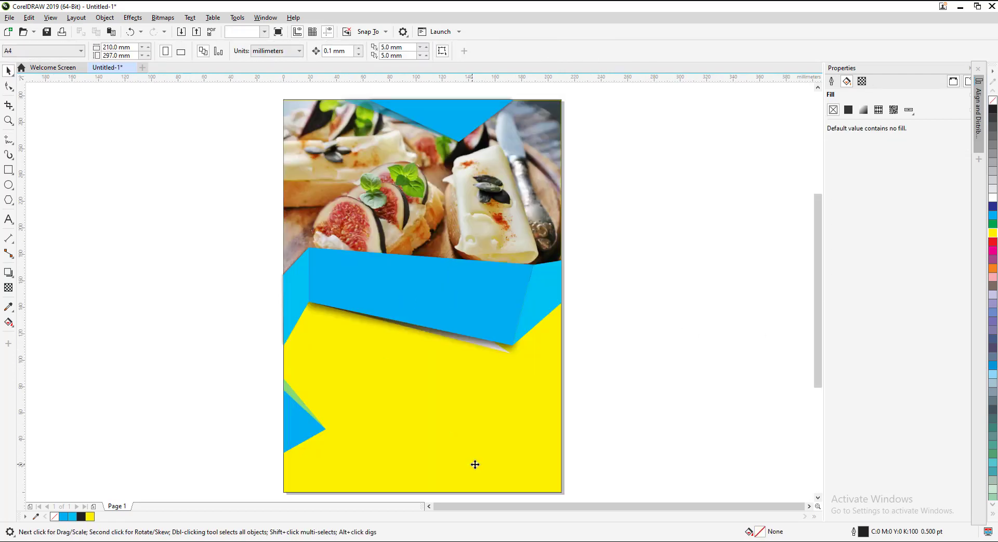
click(474, 464)
click(637, 280)
- Make the blue band's drop shadow broader and darker
scroll(494, 379, up, 2)
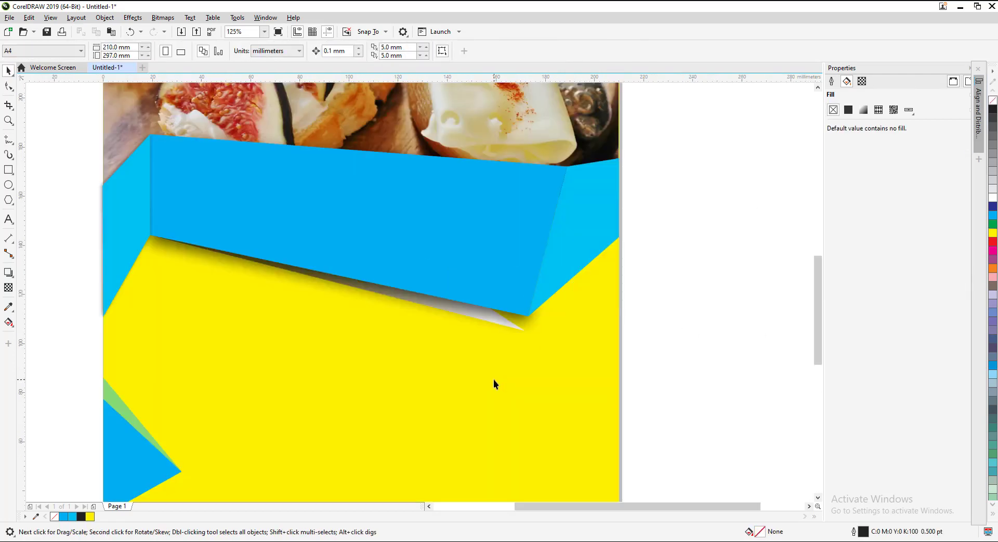
scroll(467, 369, down, 2)
scroll(543, 333, up, 2)
click(544, 333)
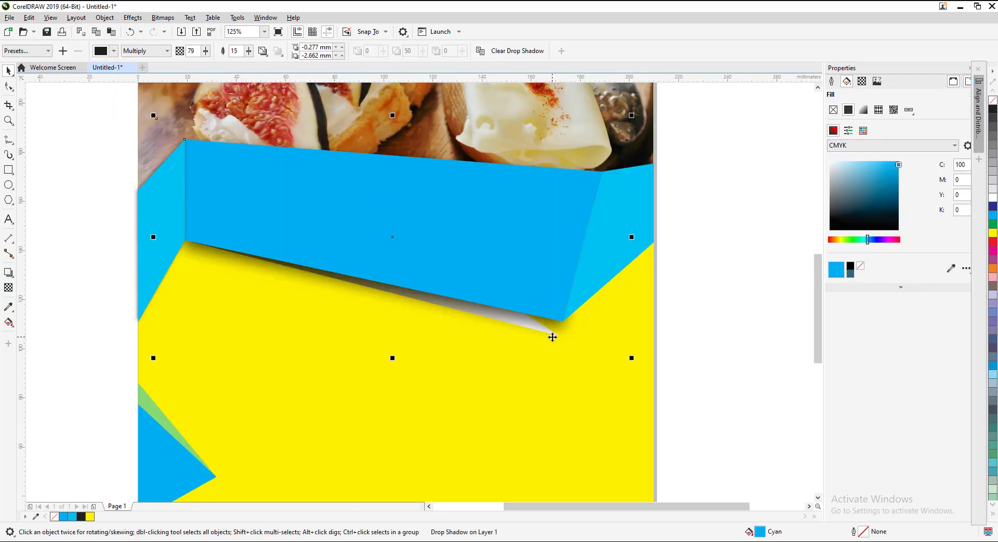
drag(719, 379, 169, 224)
key(Escape)
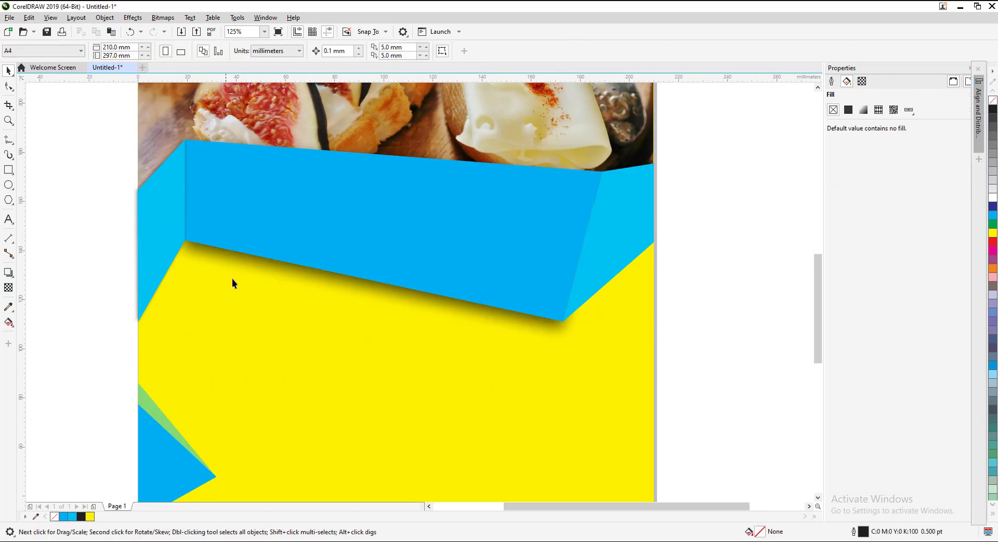
scroll(195, 307, down, 2)
- Create the Restaurant / Best Food heading text and fit it onto the blue band
key(F8)
click(227, 283)
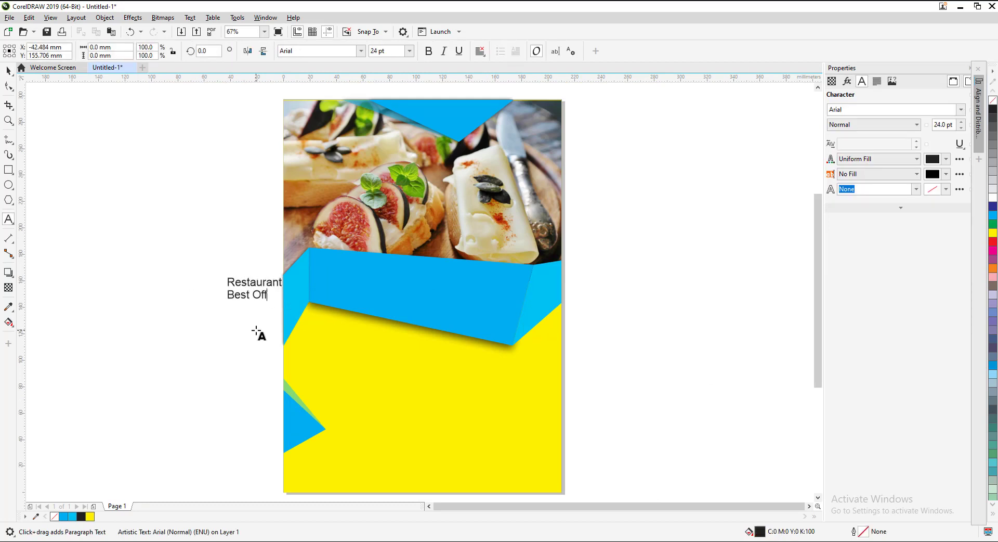
click(8, 71)
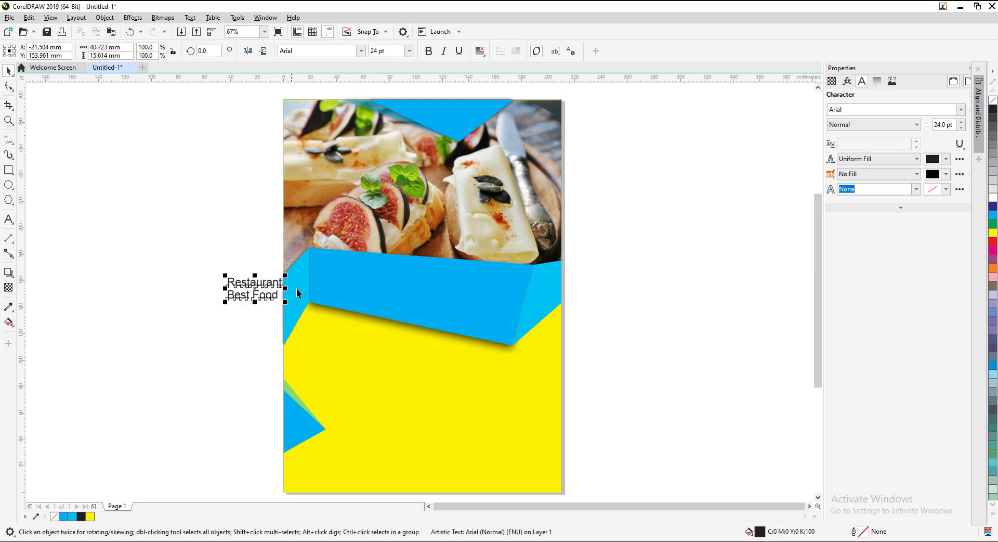
mouse_move(293, 306)
mouse_down()
mouse_move(353, 328)
mouse_move(482, 291)
mouse_up()
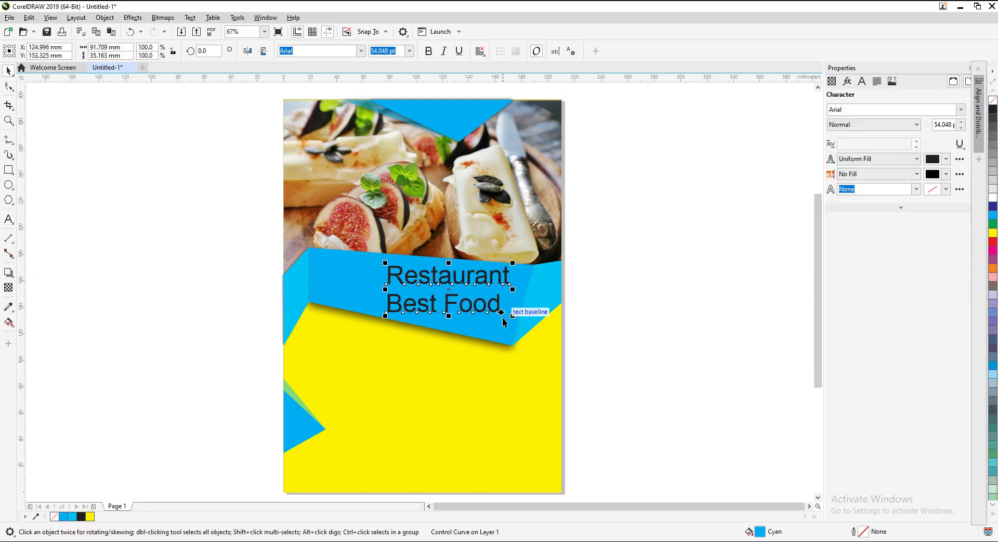
drag(513, 315, 484, 318)
- Break the heading apart into separate lines and make Restaurant white
click(105, 18)
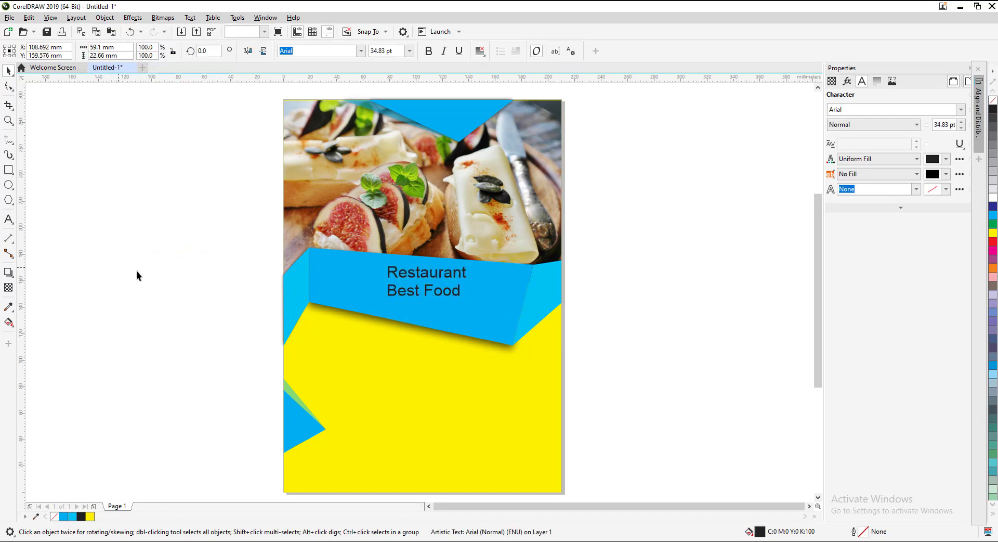
click(135, 274)
scroll(433, 244, up, 3)
click(426, 211)
click(993, 197)
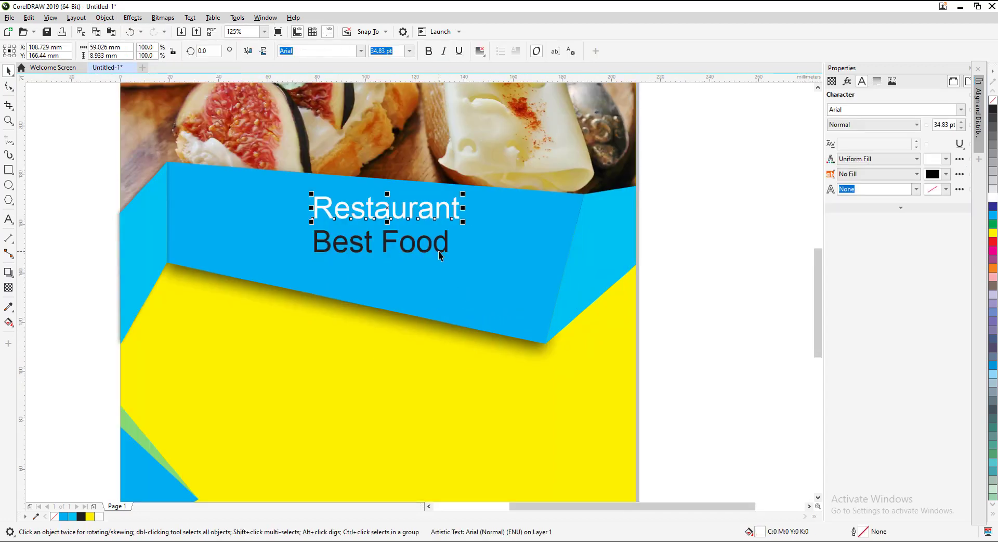
click(438, 249)
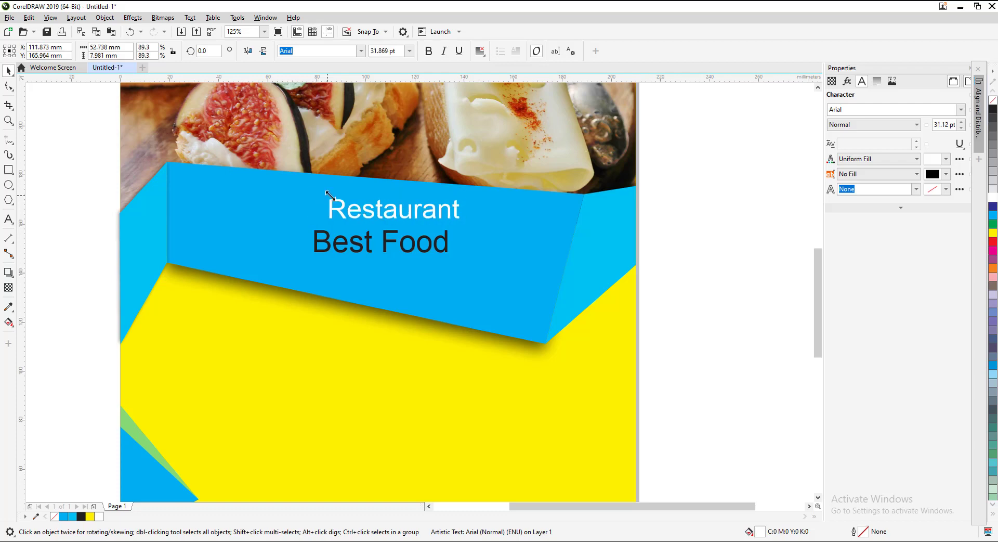
- Shrink Restaurant, shift it left, and make the Best Food line bold
drag(312, 194, 367, 204)
scroll(386, 214, up, 6)
drag(463, 232, 415, 240)
scroll(414, 240, down, 3)
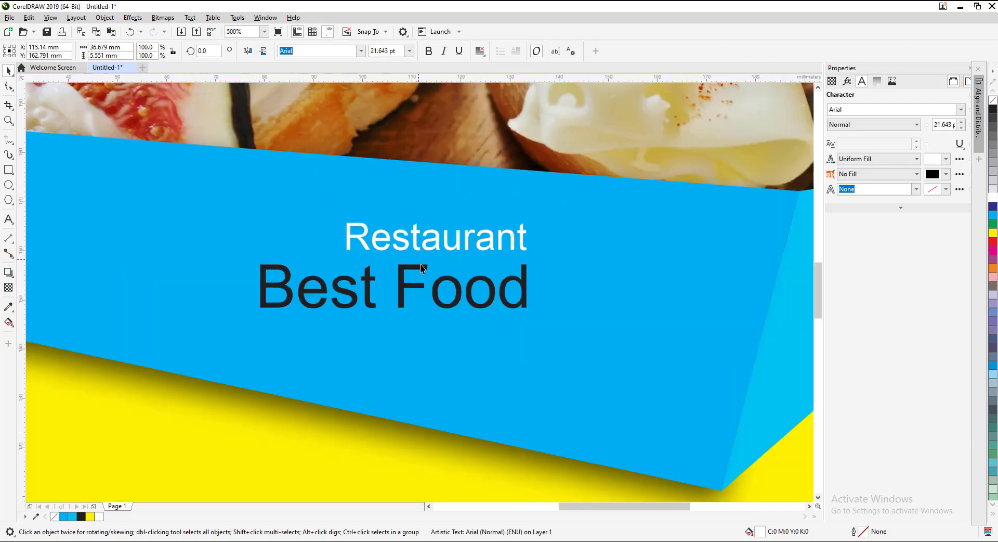
scroll(420, 264, down, 3)
click(412, 278)
click(429, 52)
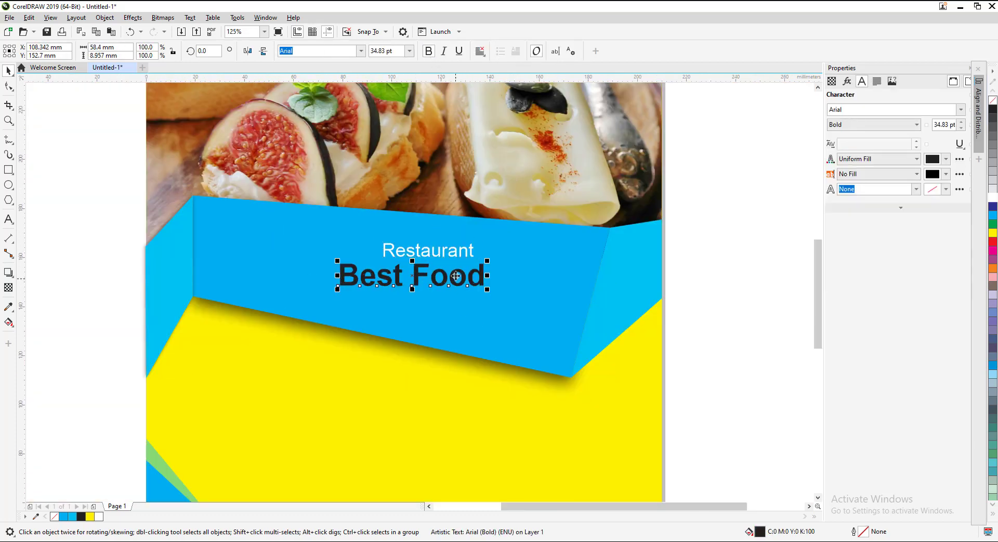
- Right-align both lines, make Best Food white, and enlarge the heading on the band's right
click(454, 251)
shift+click(465, 281)
key(r)
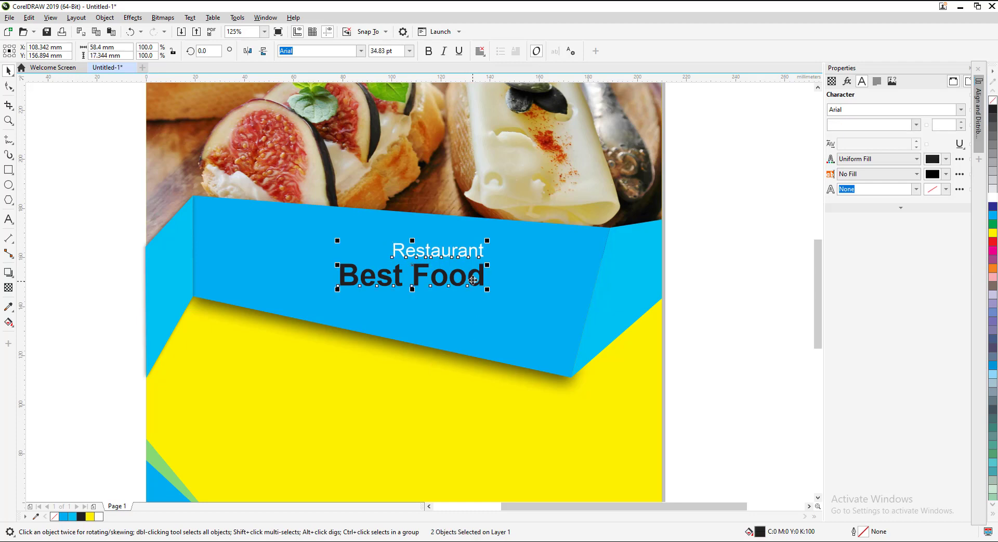
drag(530, 278, 538, 278)
click(993, 198)
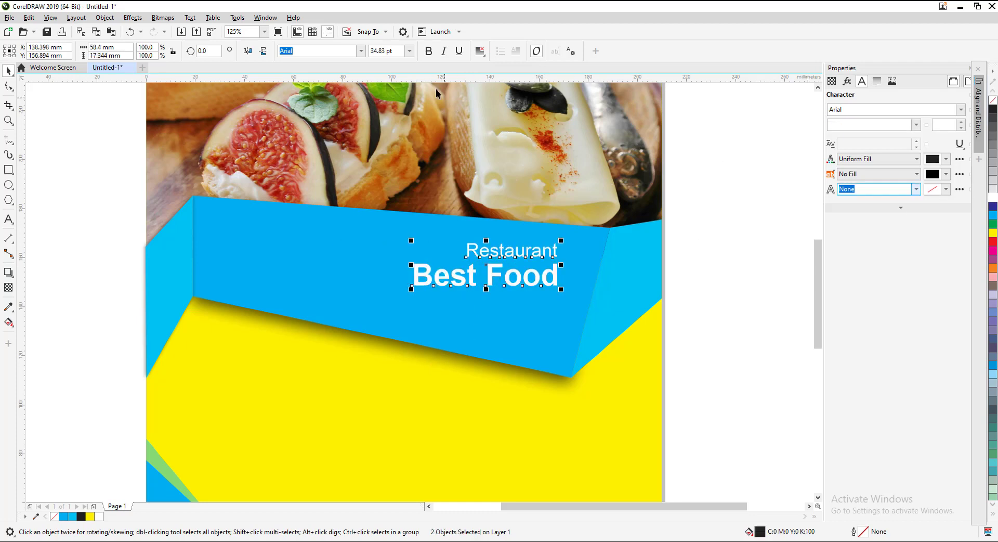
drag(412, 290, 363, 308)
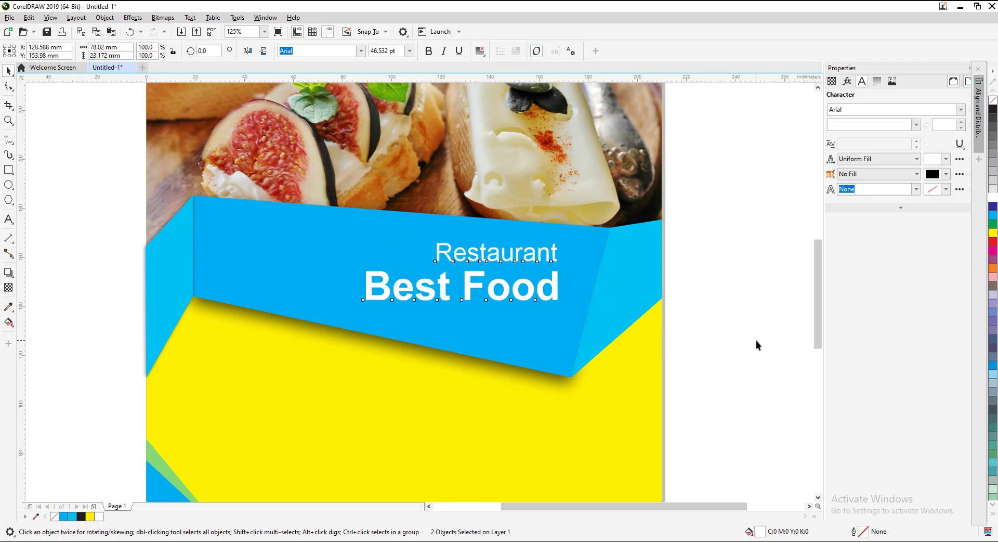
key(F8)
click(409, 50)
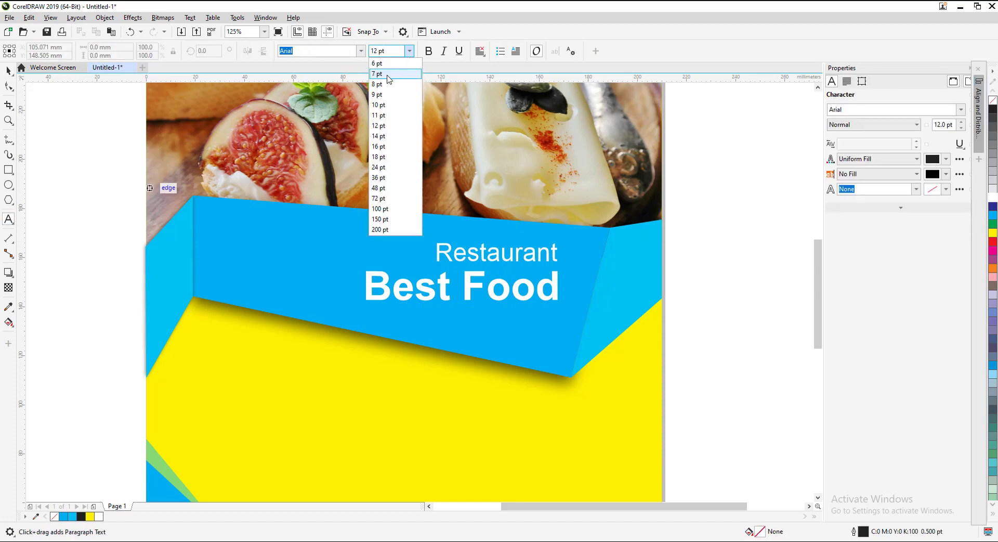
- Add a 7 pt white placeholder-text paragraph frame beneath Best Food
click(384, 72)
click(518, 325)
drag(366, 307, 560, 341)
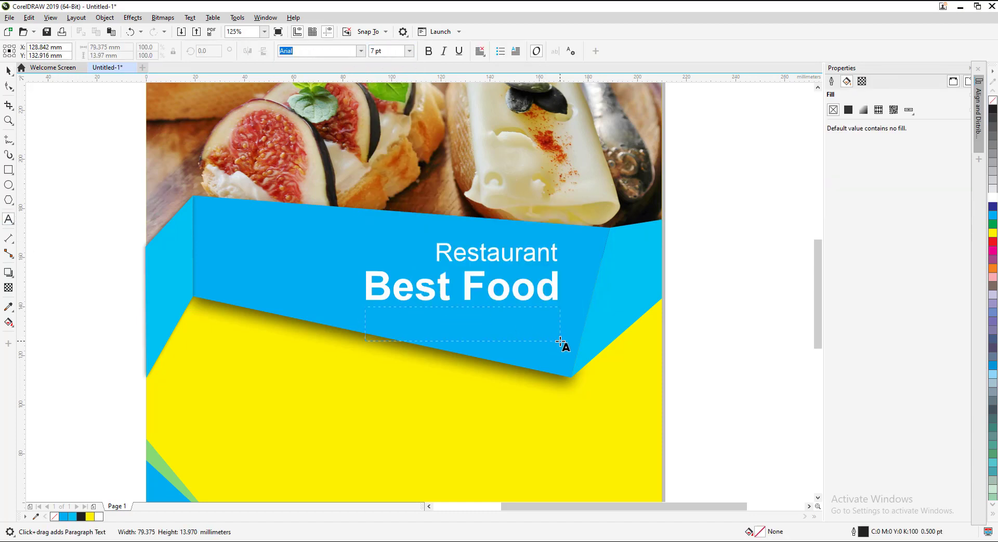
click(196, 20)
mouse_move(228, 102)
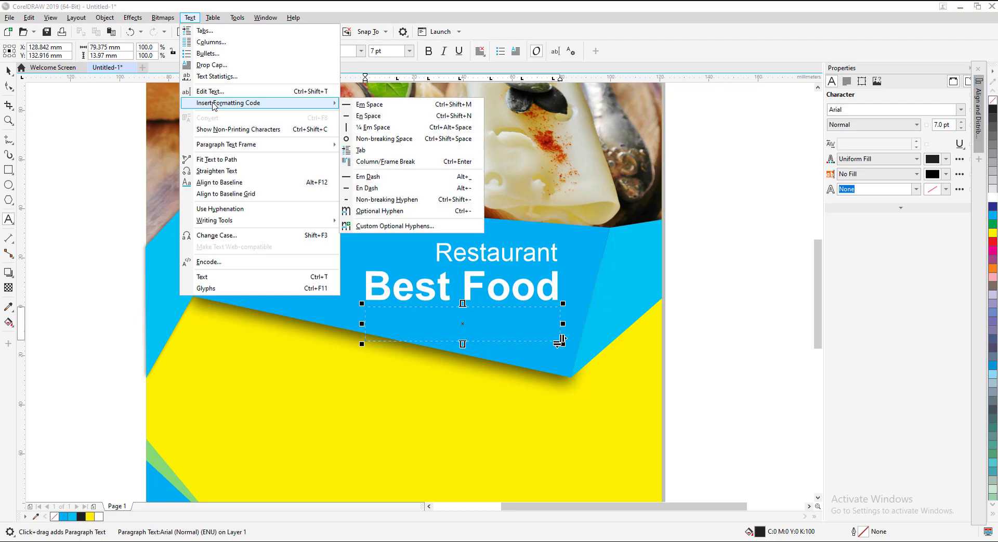
click(387, 172)
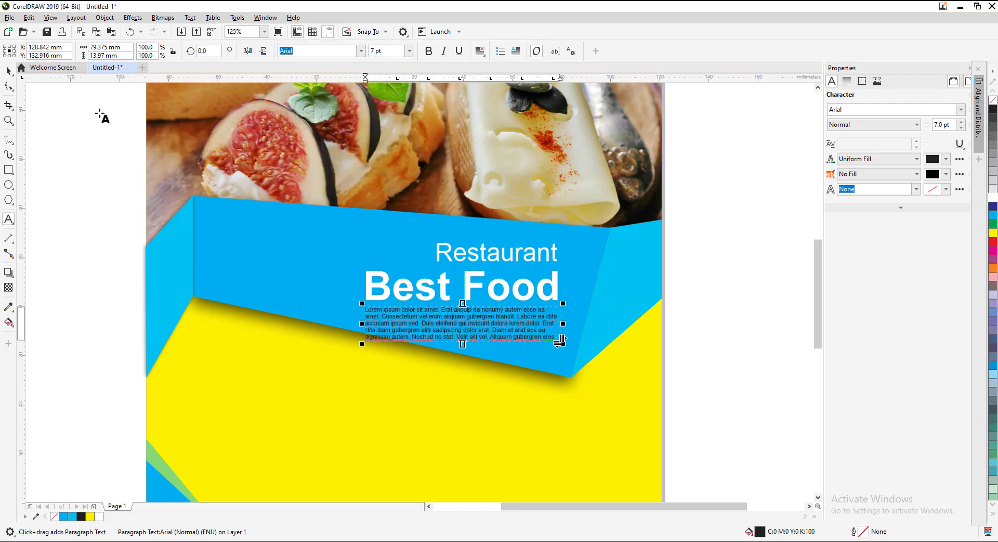
click(9, 70)
click(992, 188)
scroll(456, 349, up, 3)
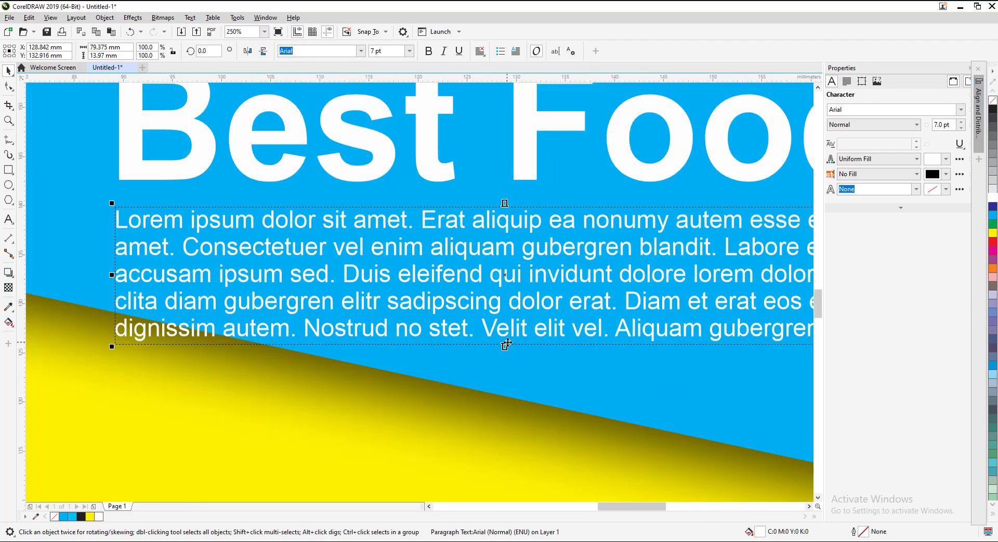
scroll(505, 342, down, 2)
scroll(499, 303, down, 3)
key(Escape)
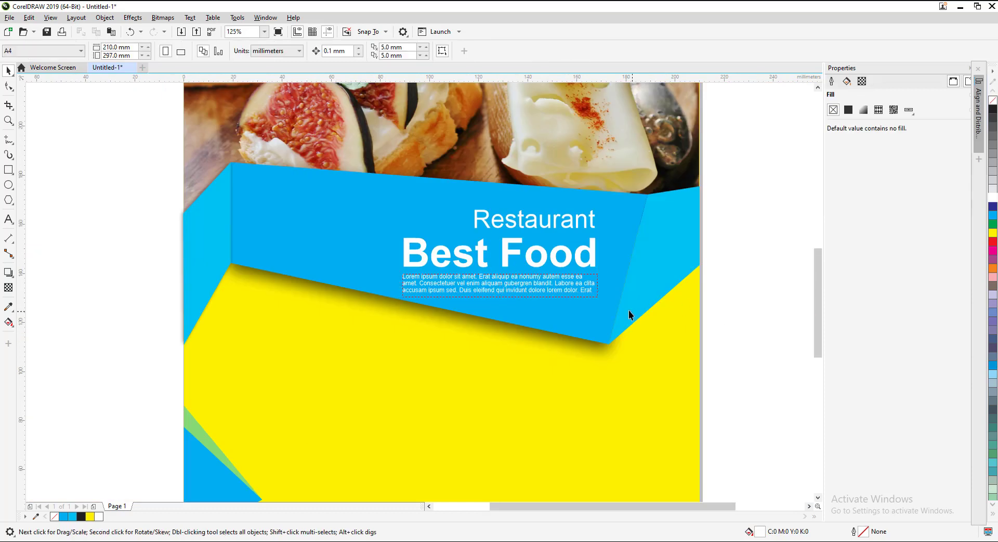
scroll(624, 308, up, 2)
- Draw an outline-free black circle on the band's left, enlarge it about 123%, and make it dark grey
click(9, 189)
drag(284, 207, 391, 312)
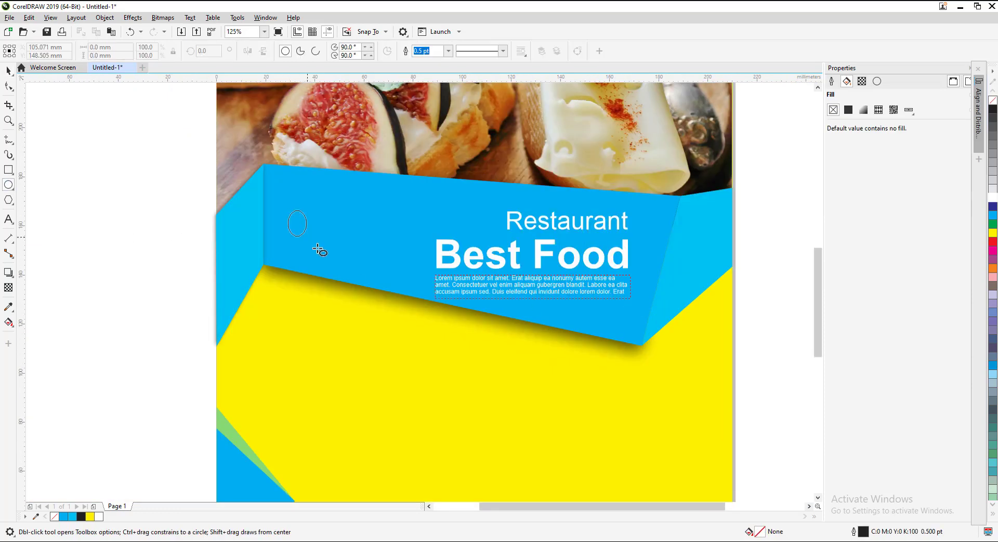
click(9, 70)
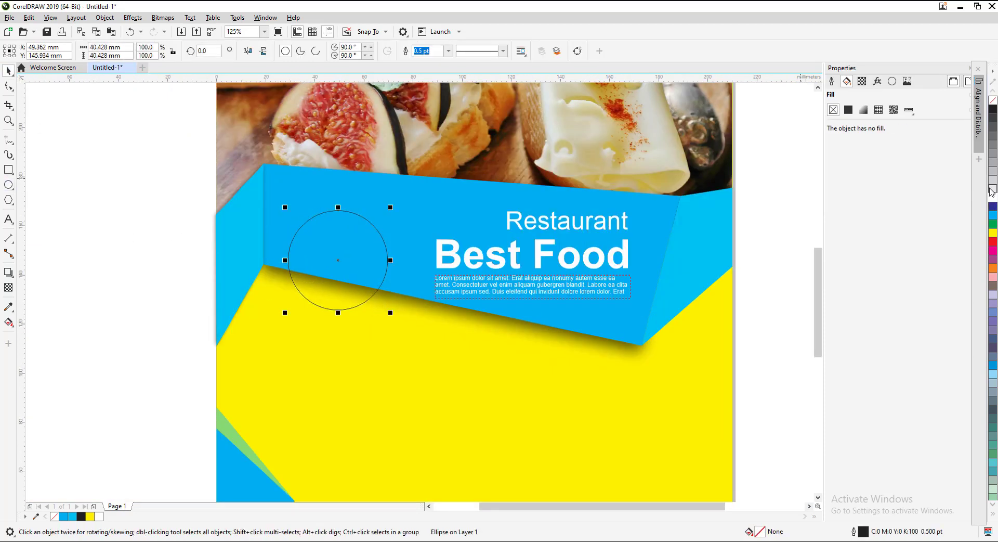
click(993, 109)
right_click(993, 100)
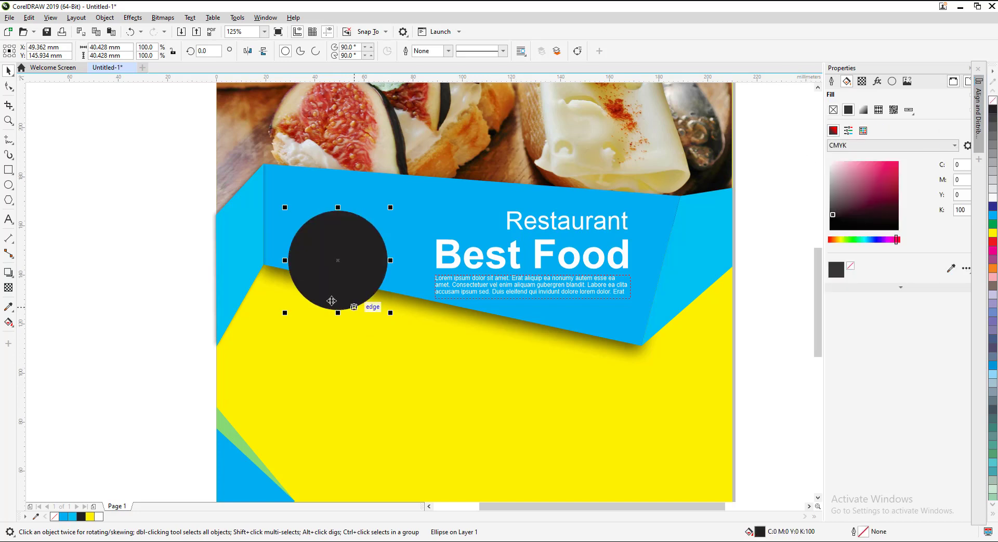
scroll(364, 307, up, 2)
drag(445, 319, 476, 346)
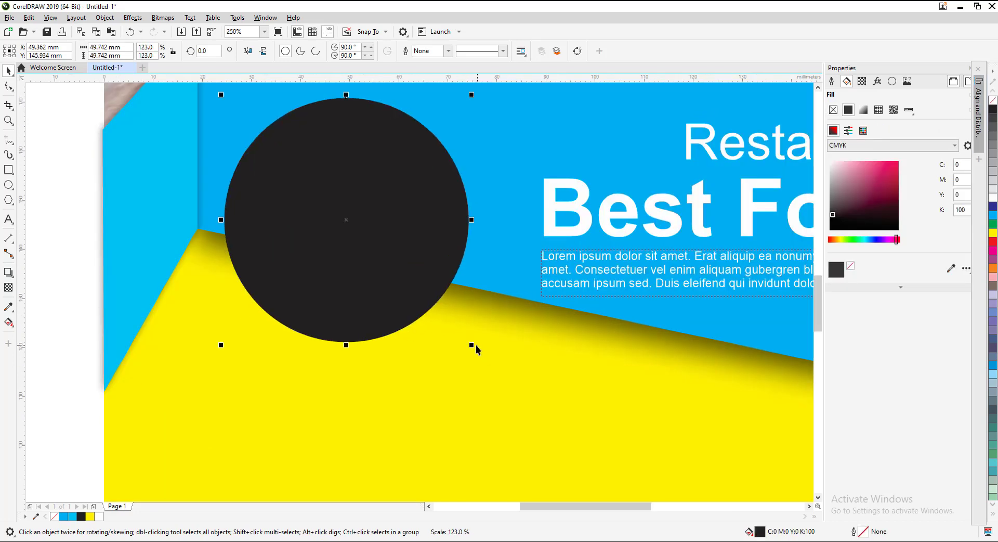
click(992, 121)
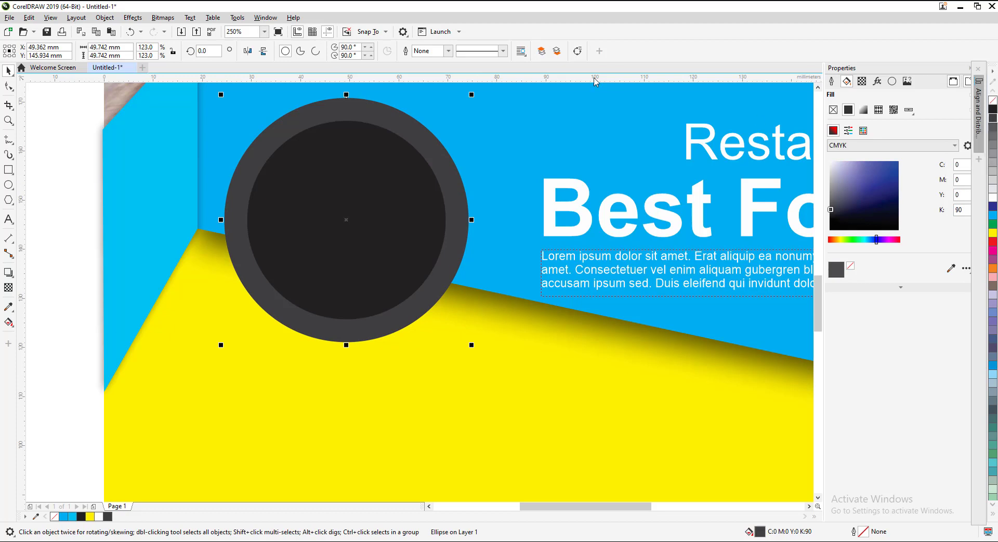
scroll(538, 230, down, 2)
scroll(513, 222, up, 1)
click(635, 251)
- Copy Best Food onto the circle and change its text to '10'
drag(635, 251, 496, 251)
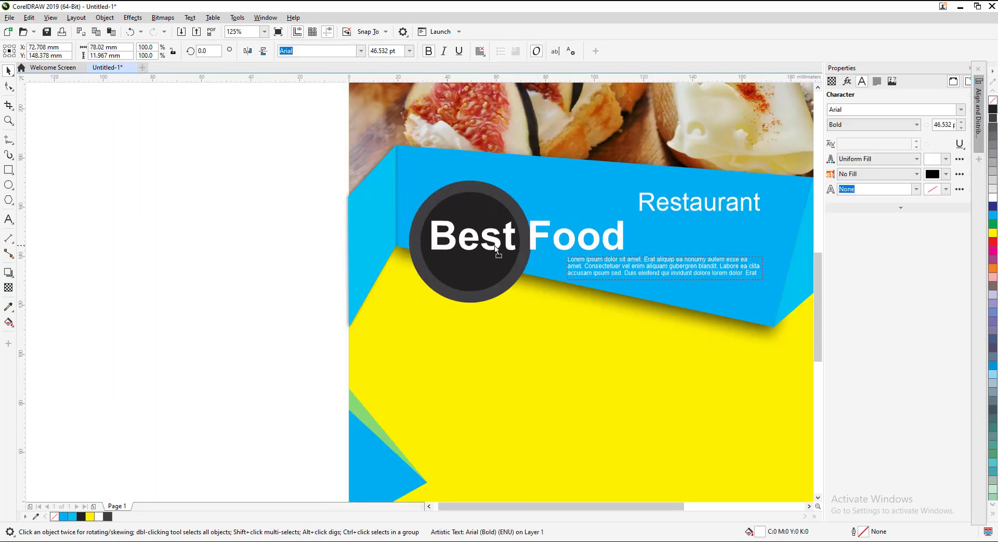
double_click(491, 248)
key(ctrl+a)
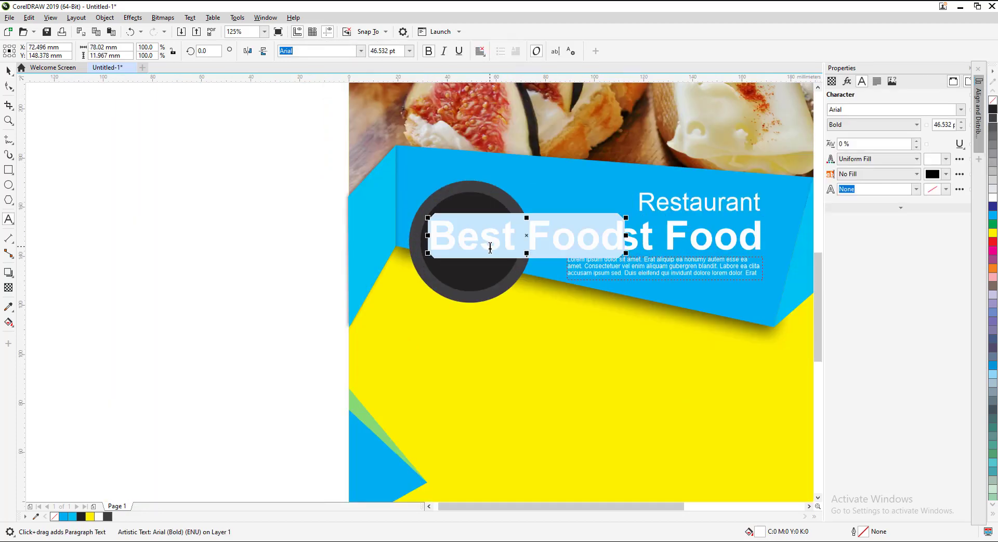
text(10)
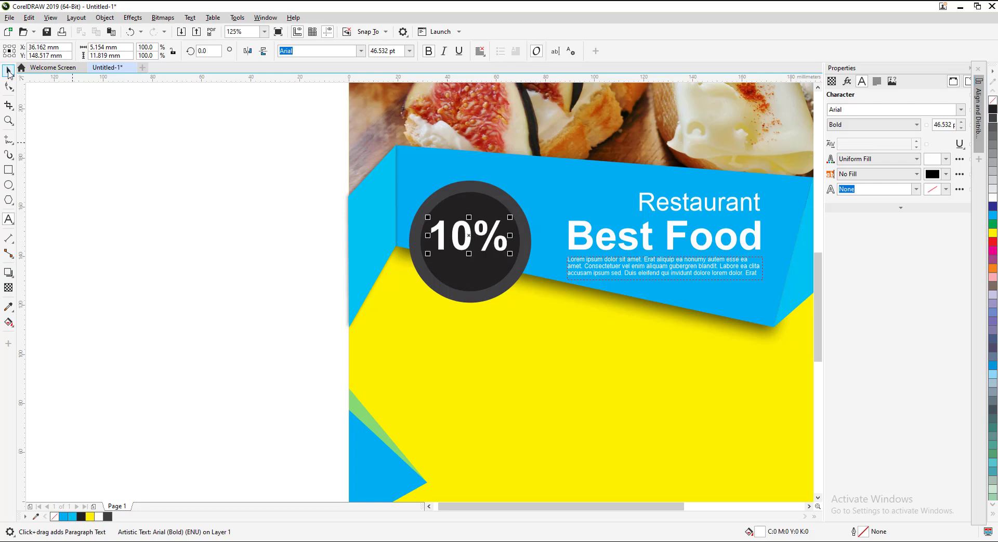
click(8, 71)
click(105, 17)
click(432, 301)
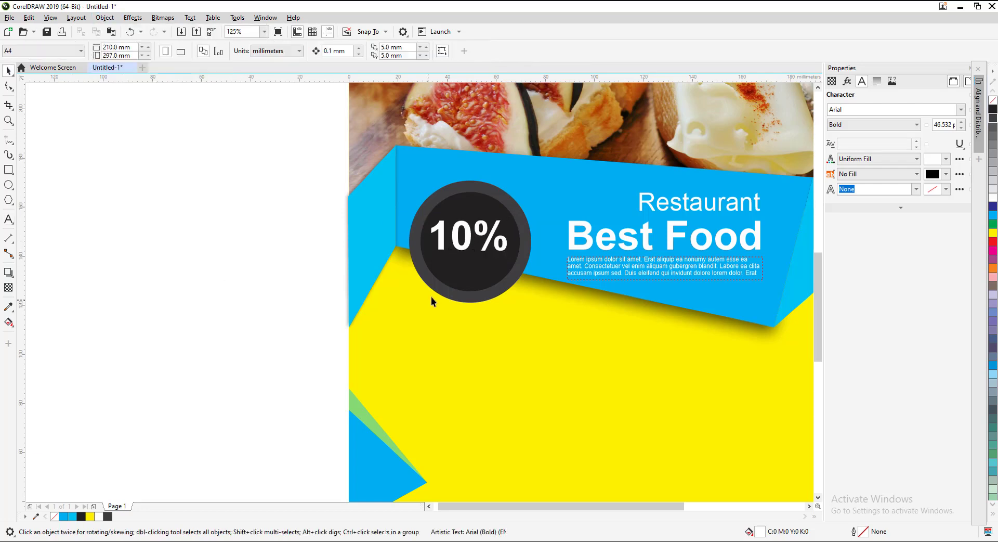
- Duplicate the % sign below the 10 and retype the copy as 'OFF'
scroll(431, 296, up, 4)
click(540, 208)
drag(532, 252, 478, 195)
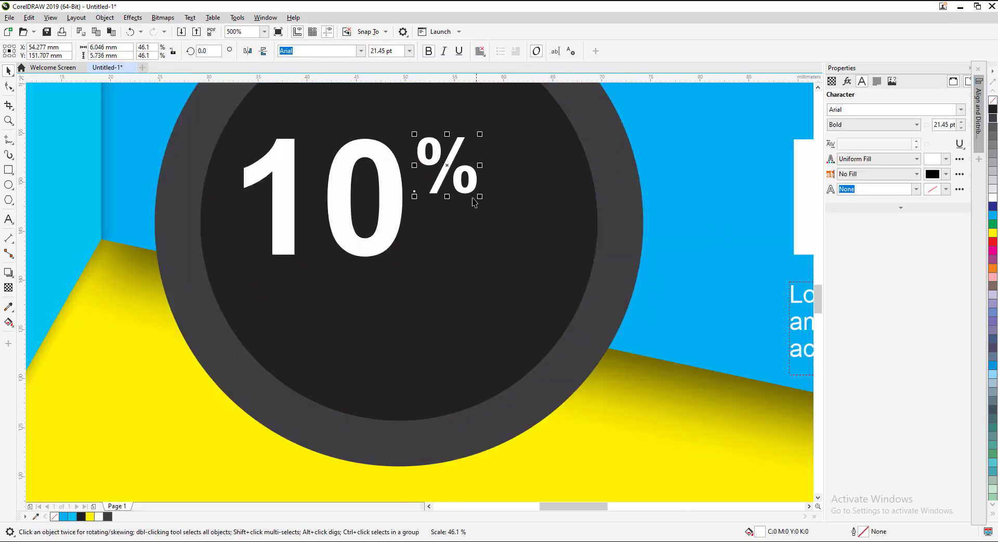
drag(447, 166, 446, 238)
right_click(446, 238)
key(F8)
double_click(446, 238)
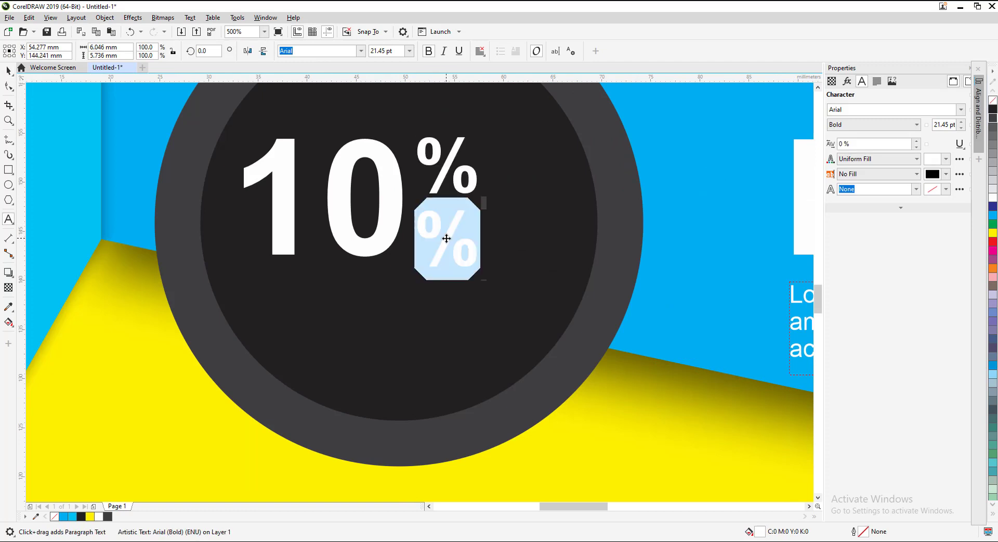
click(476, 243)
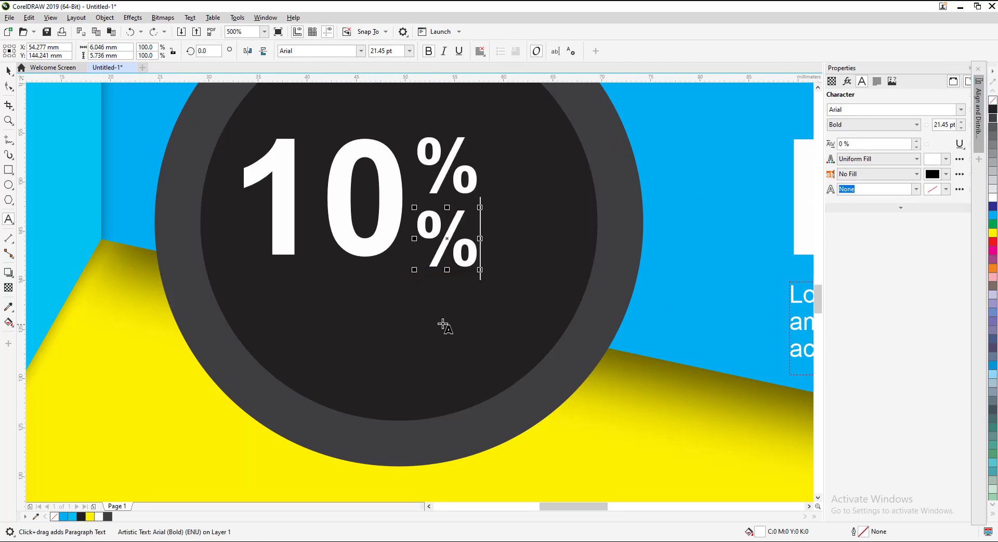
key(BackSpace)
text(OFF)
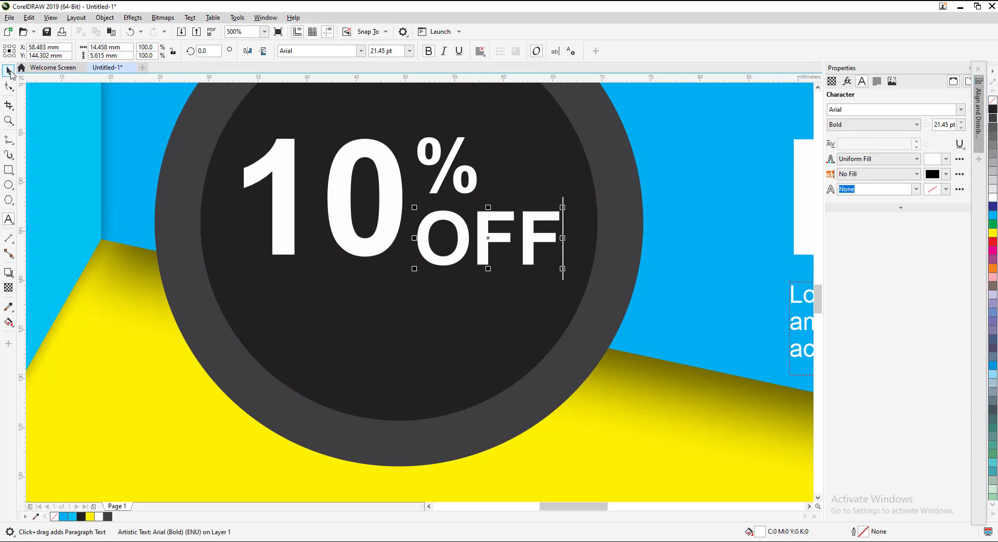
click(10, 71)
- Shrink the OFF text to sit beside the 10%
scroll(459, 278, up, 2)
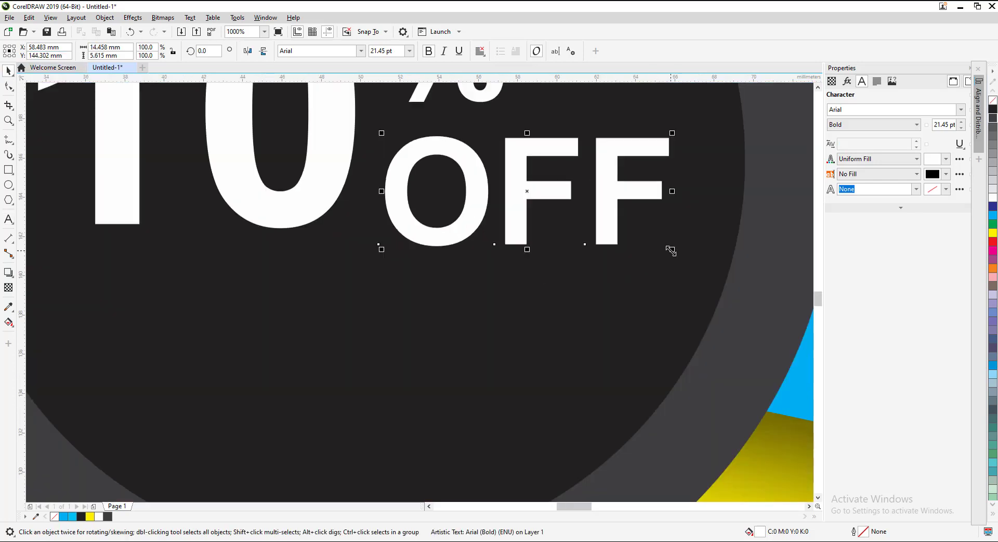
mouse_move(670, 249)
mouse_down()
mouse_move(503, 250)
mouse_move(533, 289)
mouse_up()
scroll(503, 250, down, 4)
scroll(503, 250, up, 2)
shift+click(498, 218)
click(107, 278)
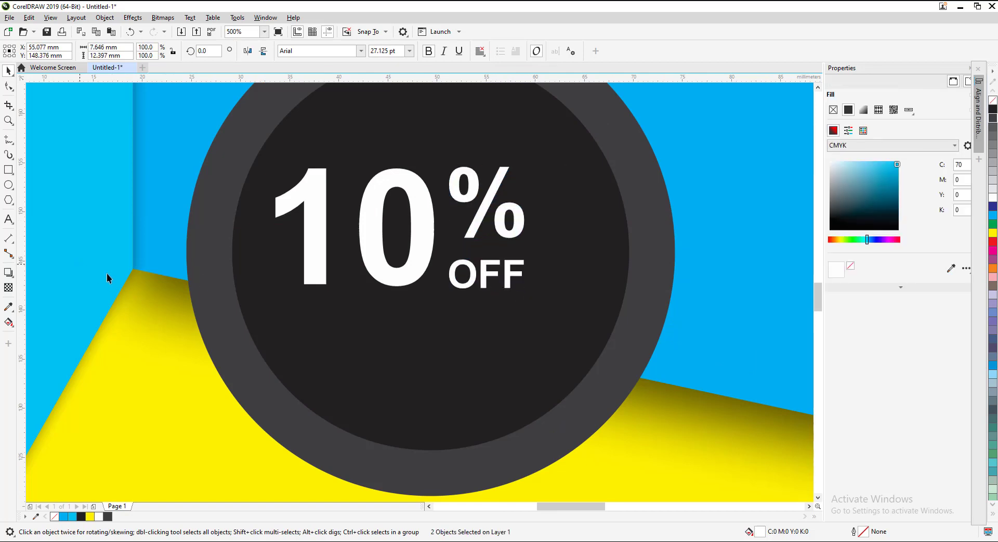
- Copy OFF below the 10%, retype it as 'FOR NEW CLIENTS', and shrink it to fit the circle
mouse_move(469, 285)
mouse_down()
mouse_move(286, 353)
mouse_move(321, 334)
mouse_up()
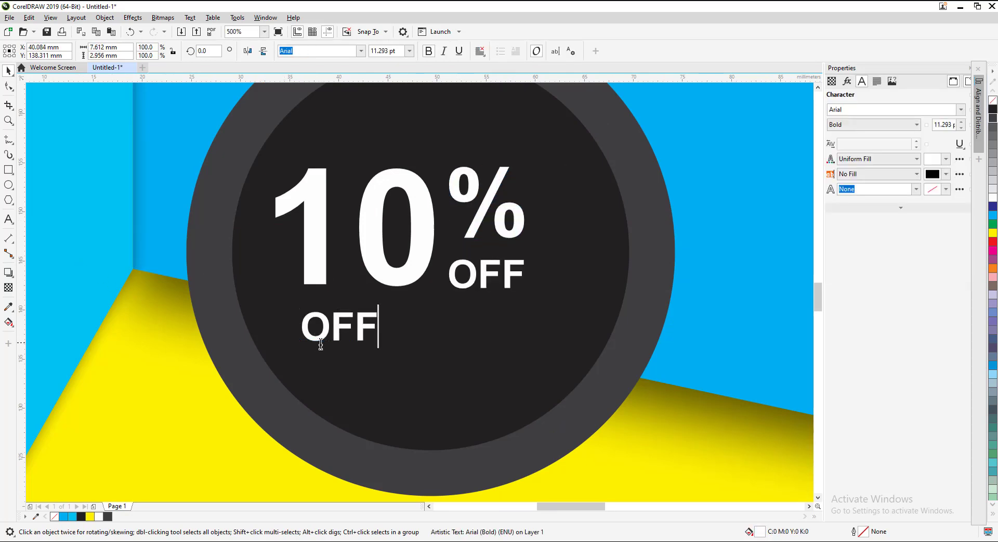
double_click(321, 345)
text(F)
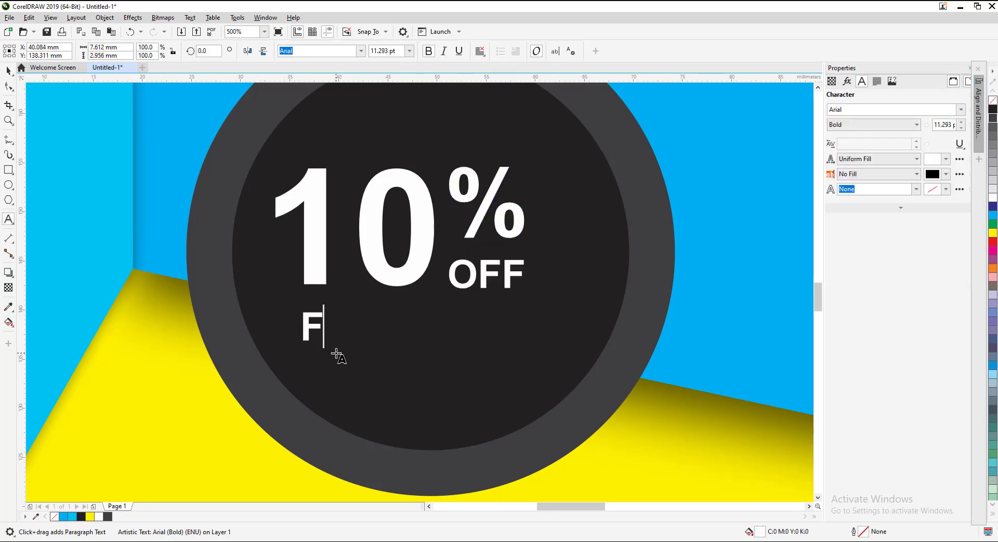
text(OR NEW CLIEN)
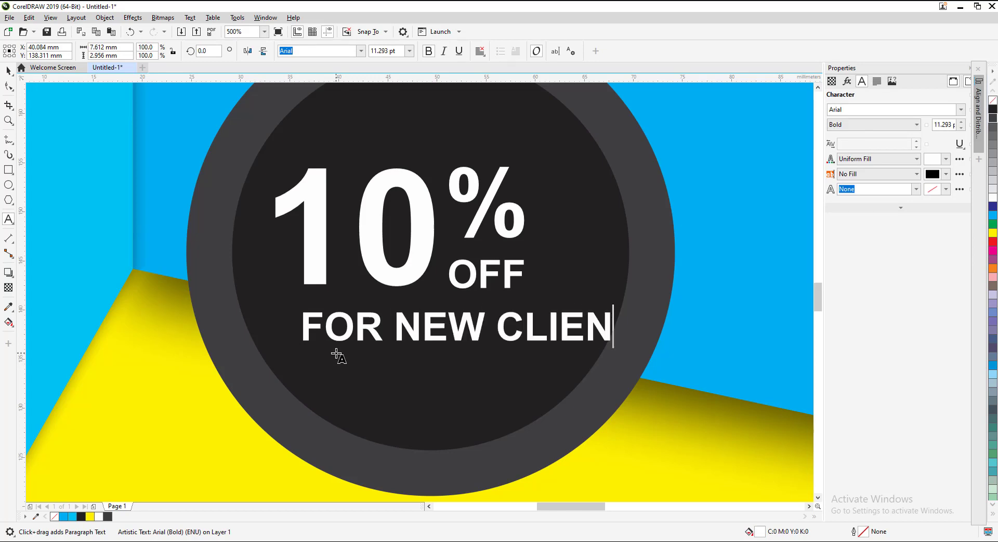
text(TS)
click(8, 71)
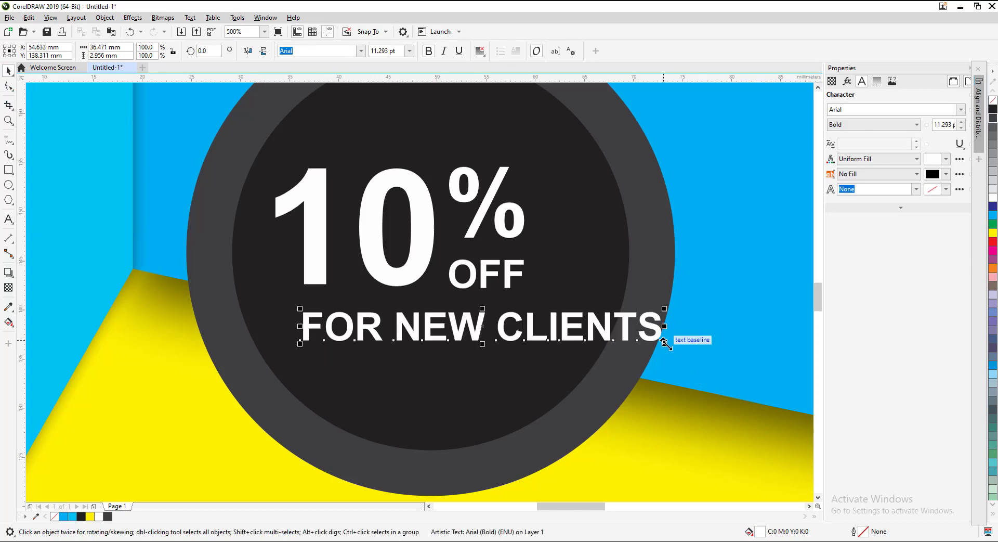
drag(664, 342, 530, 346)
scroll(559, 284, down, 1)
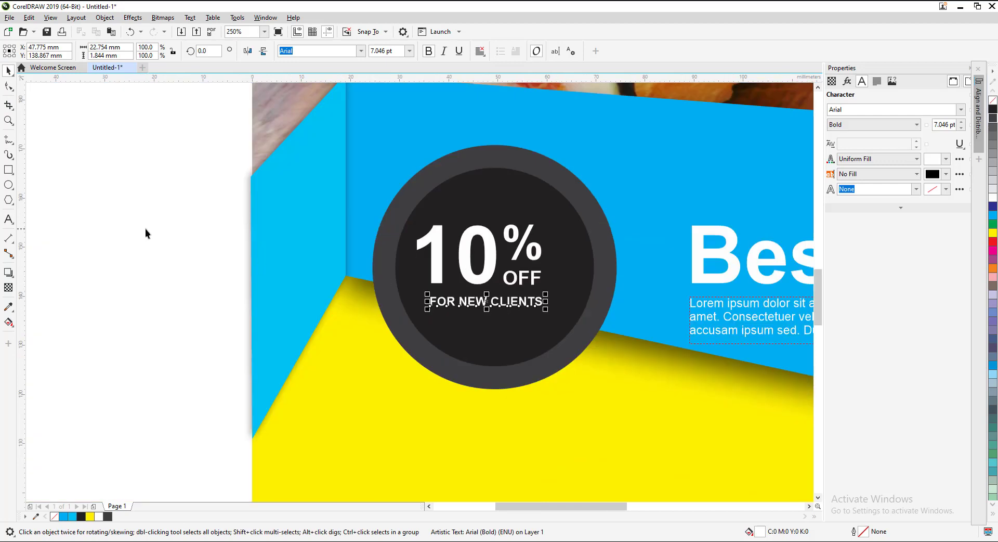
mouse_move(199, 195)
mouse_down()
mouse_move(525, 348)
mouse_move(554, 349)
mouse_up()
- Colour the 10% OFF text yellow, enlarge it, centre it and group it with the circle
click(993, 232)
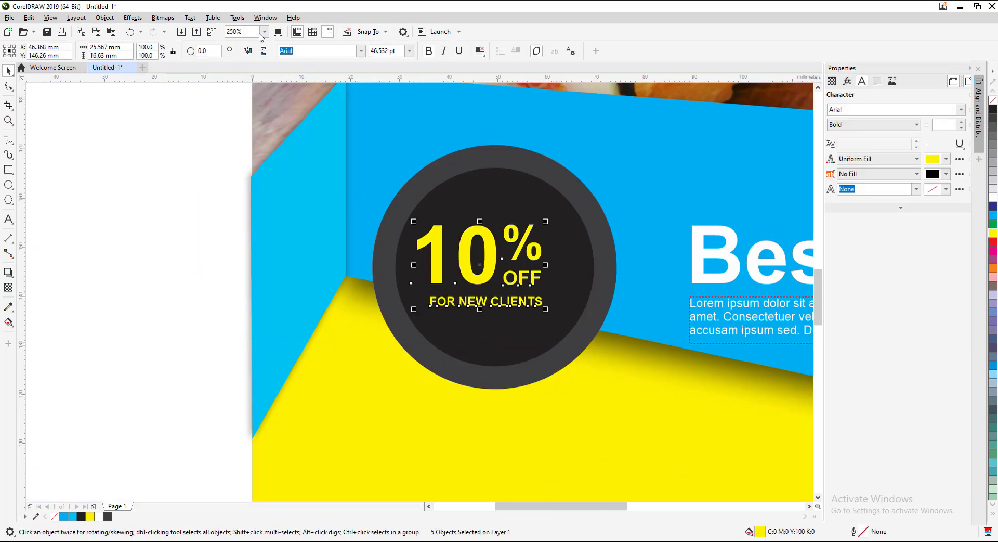
key(ctrl+g)
drag(545, 309, 576, 329)
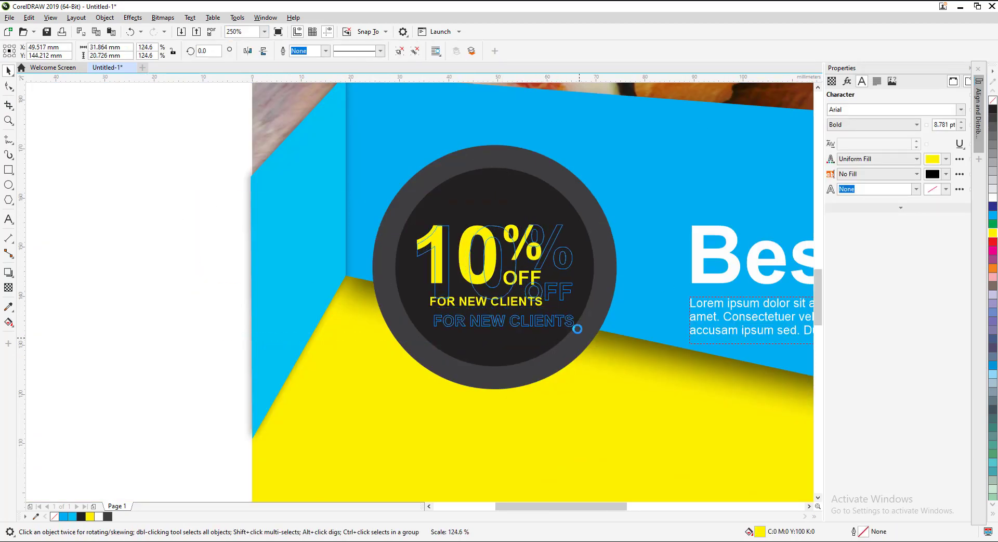
drag(201, 150, 629, 431)
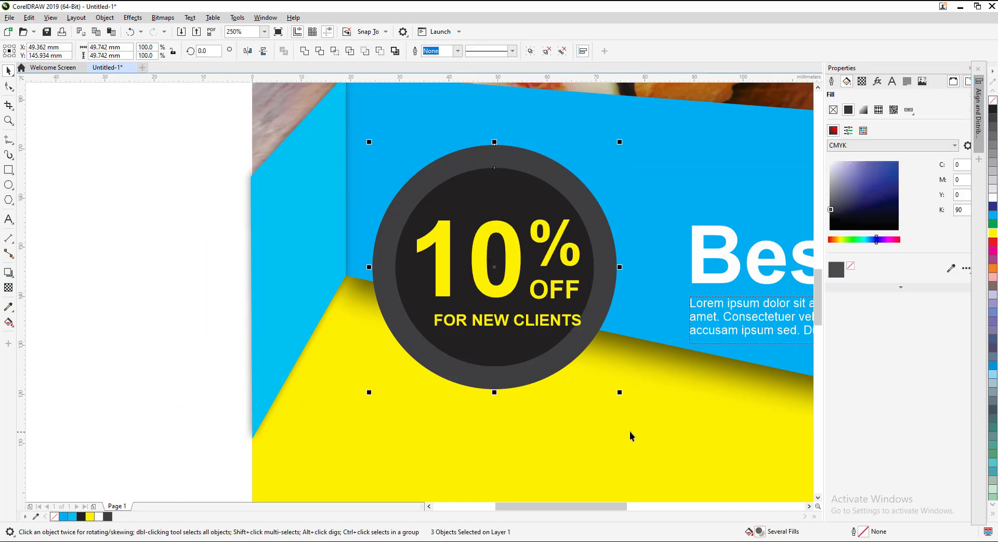
key(e)
key(ctrl+g)
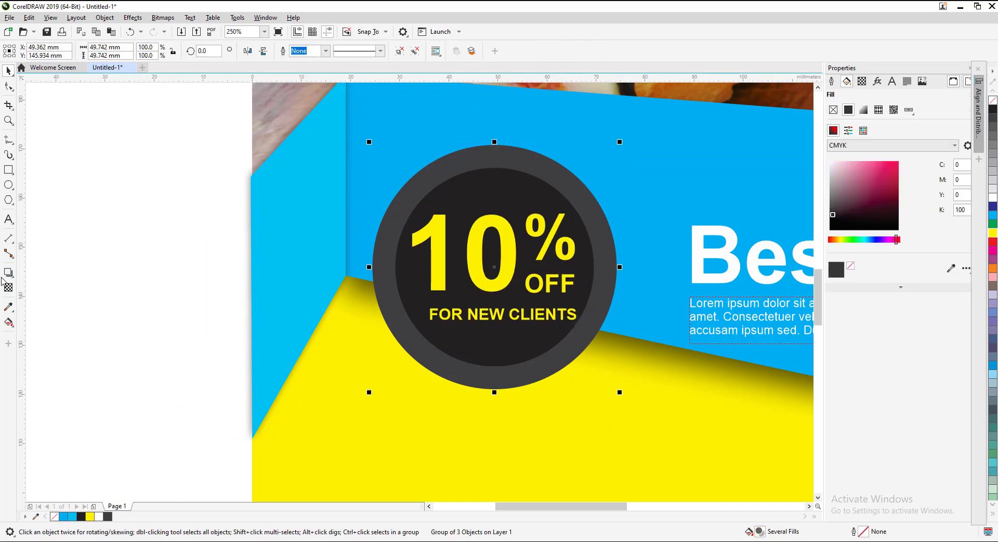
- Give the grouped circle badge a soft drop shadow beneath it
drag(494, 267, 493, 396)
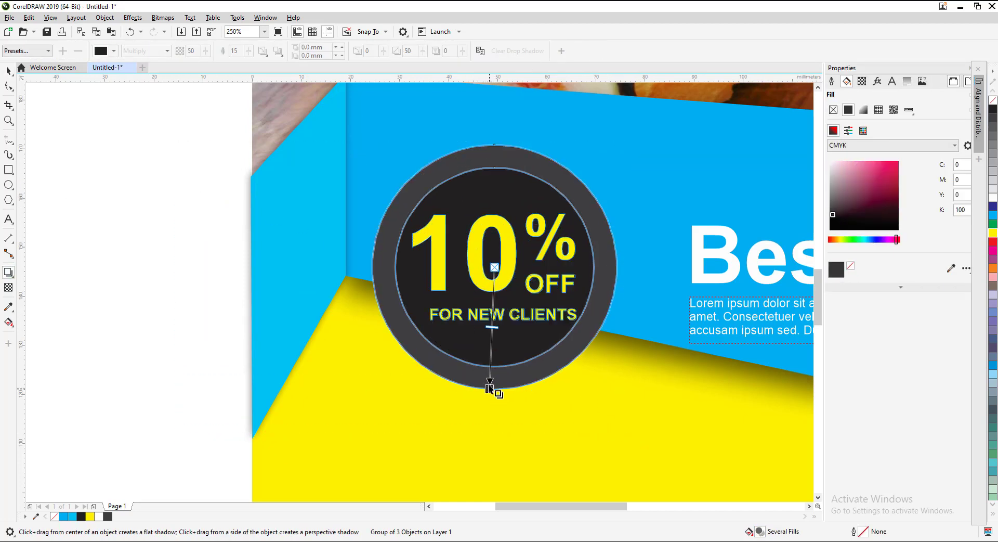
scroll(493, 396, down, 5)
scroll(515, 359, up, 5)
scroll(478, 319, up, 2)
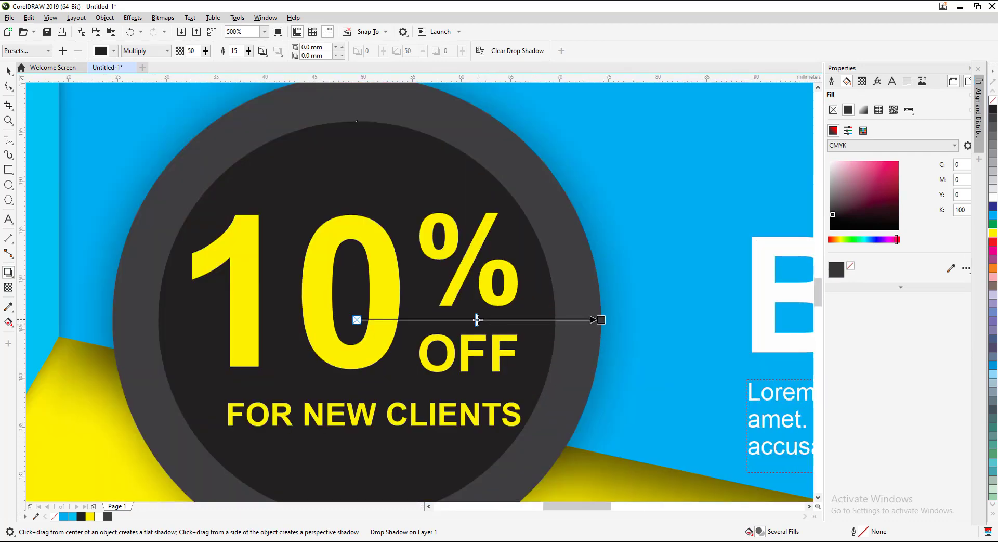
scroll(545, 323, down, 4)
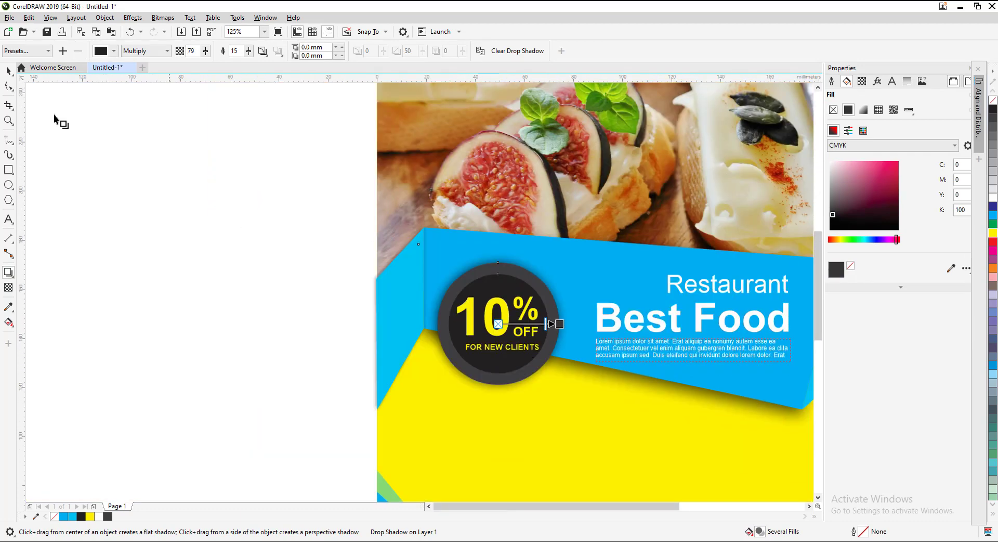
click(11, 71)
scroll(325, 371, down, 2)
scroll(357, 331, up, 2)
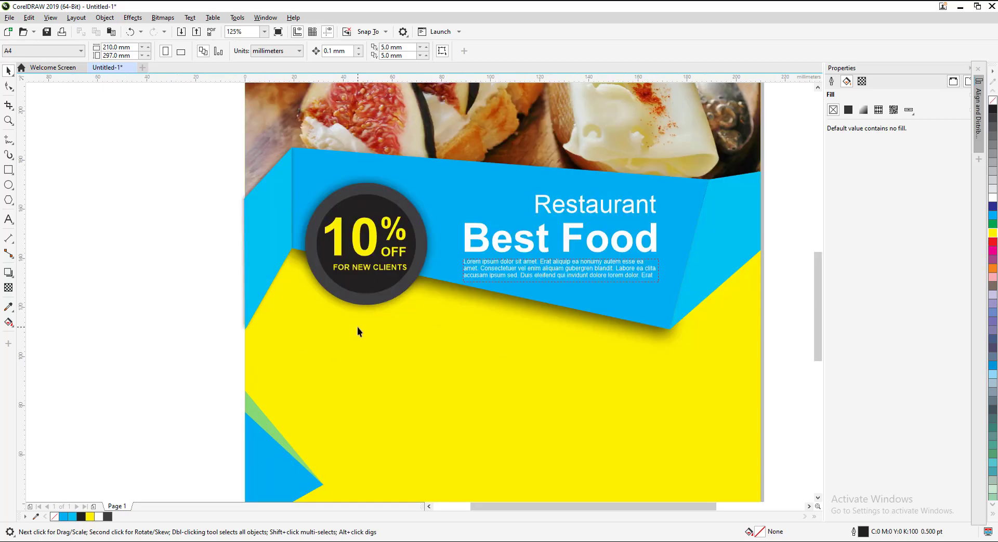
- Copy the Best Food title onto the yellow area as a smaller black 'BEST OFFERS' heading
drag(514, 244, 342, 359)
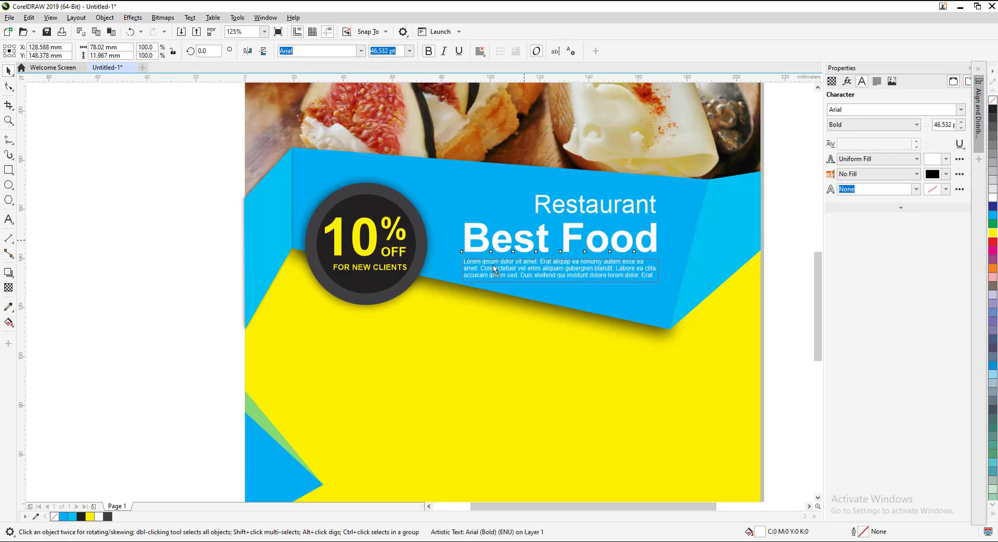
click(993, 109)
key(F8)
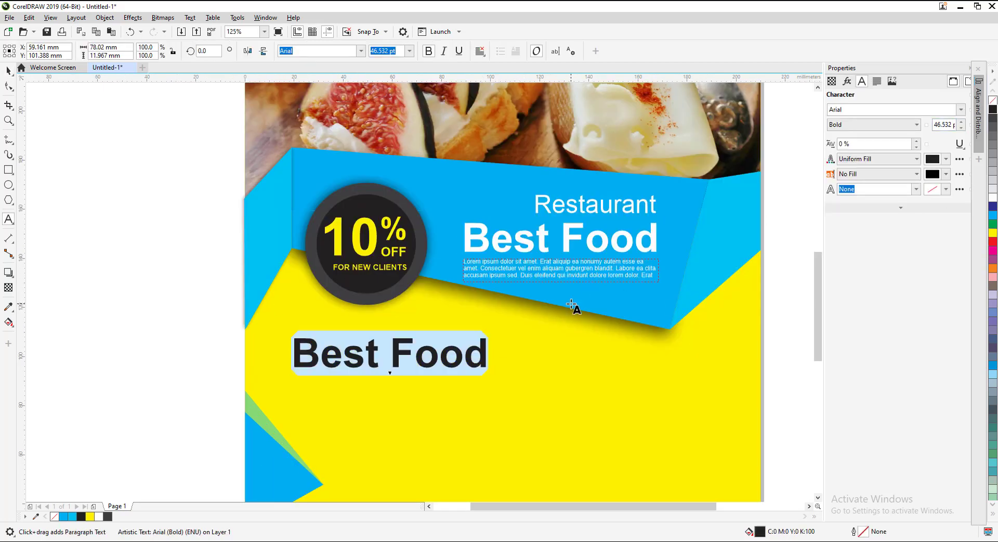
text(BEST OFFEER)
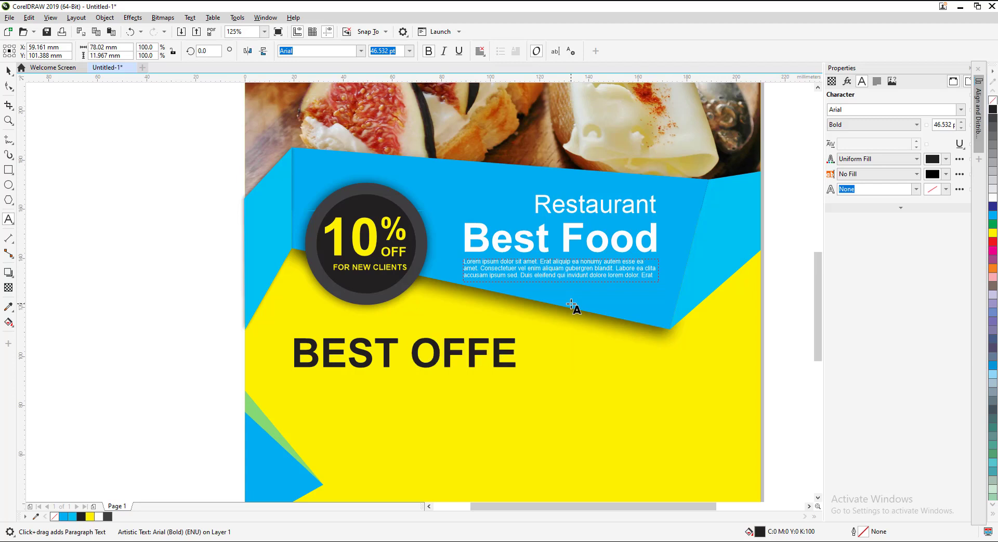
text(RS)
key(ctrl+space)
mouse_move(573, 370)
mouse_down()
mouse_move(410, 389)
mouse_move(406, 352)
mouse_move(421, 329)
mouse_up()
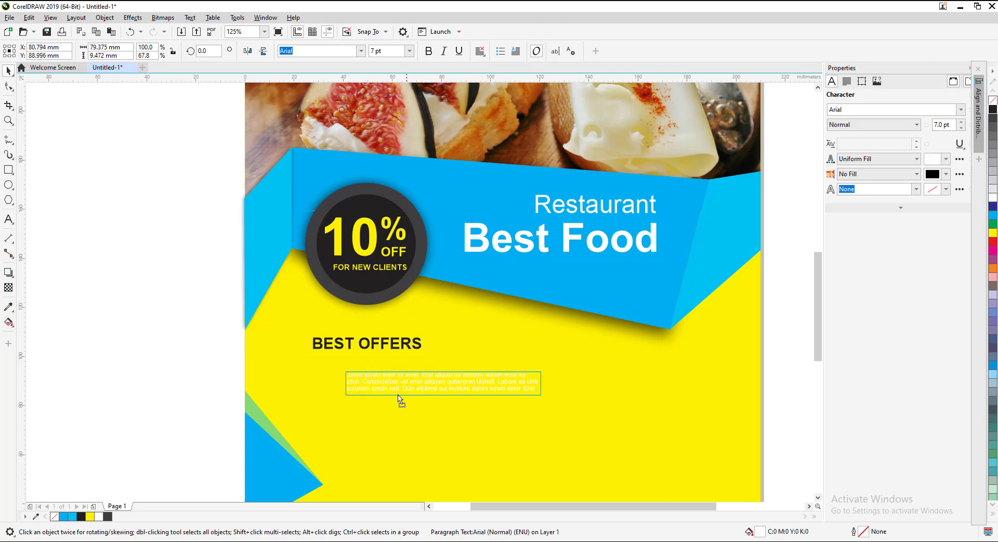
- Copy the Lorem paragraph below BEST OFFERS, make it black and widen its frame
drag(521, 273, 368, 371)
click(992, 109)
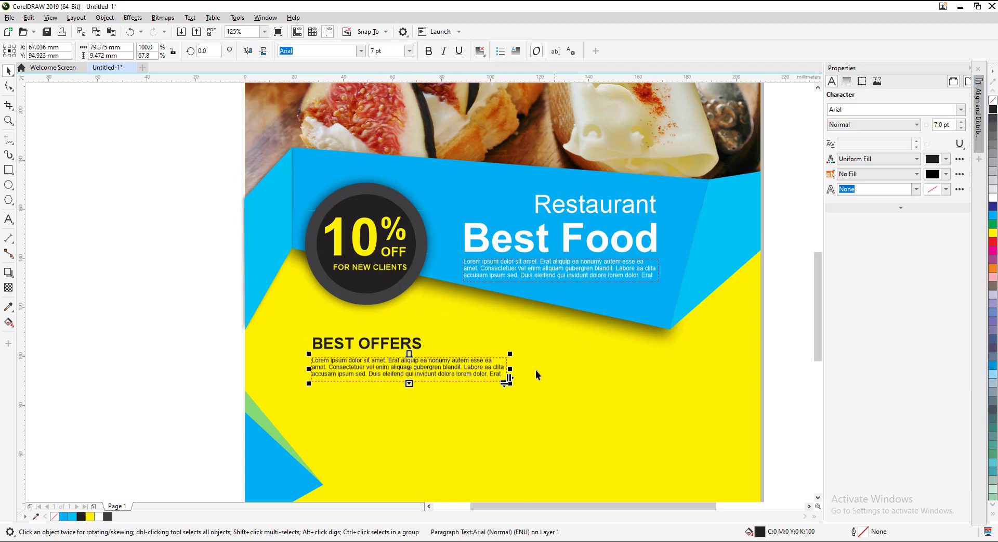
drag(509, 369, 603, 369)
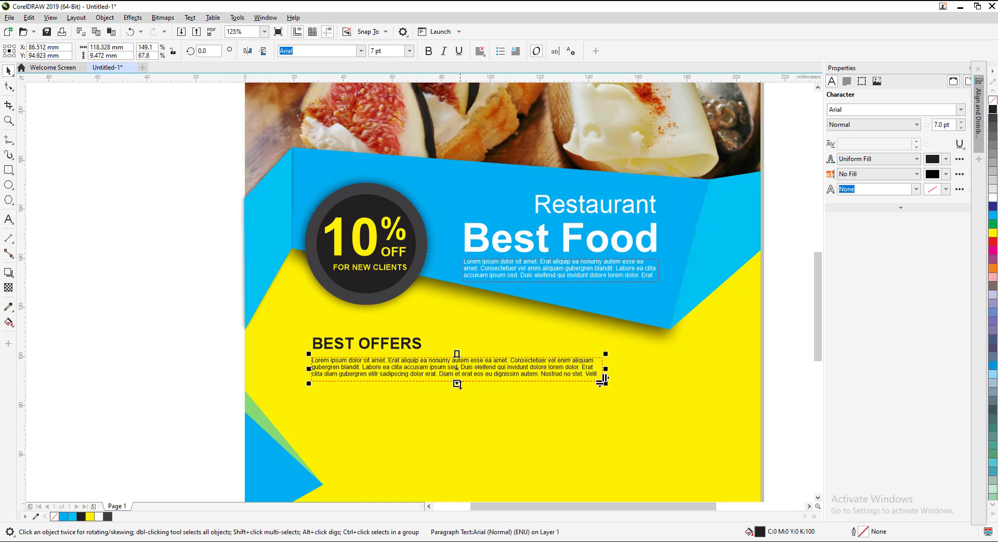
drag(458, 383, 458, 385)
click(125, 351)
scroll(377, 398, down, 3)
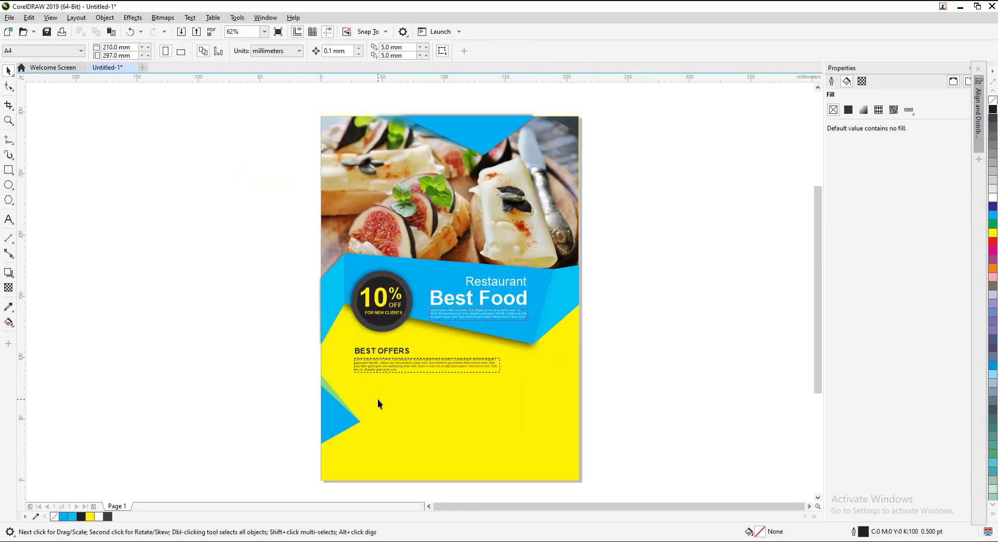
scroll(149, 308, up, 3)
click(8, 169)
- Draw a black rounded rectangle, copy it alongside, and narrow both rectangles
drag(330, 355, 437, 431)
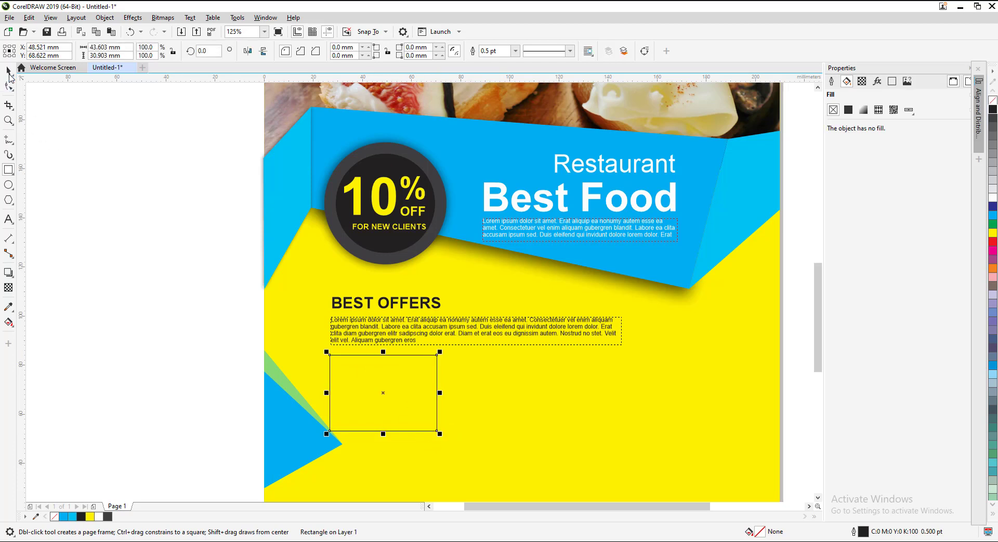
click(9, 86)
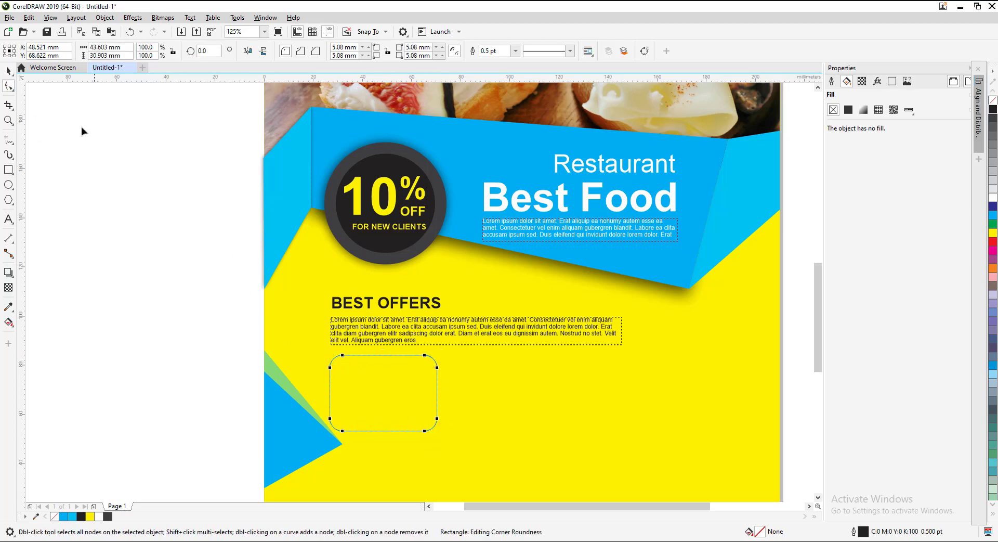
key(space)
click(993, 109)
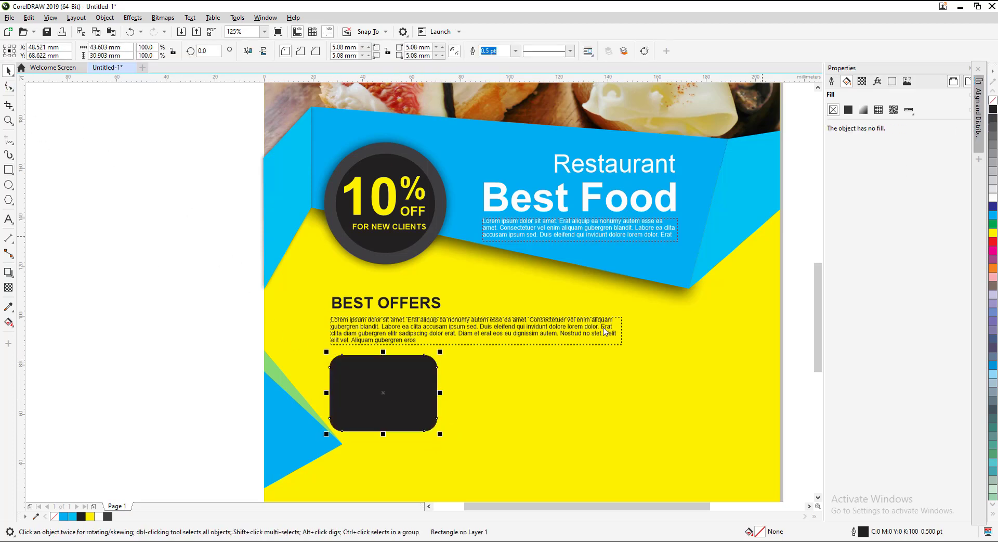
drag(427, 383, 556, 383)
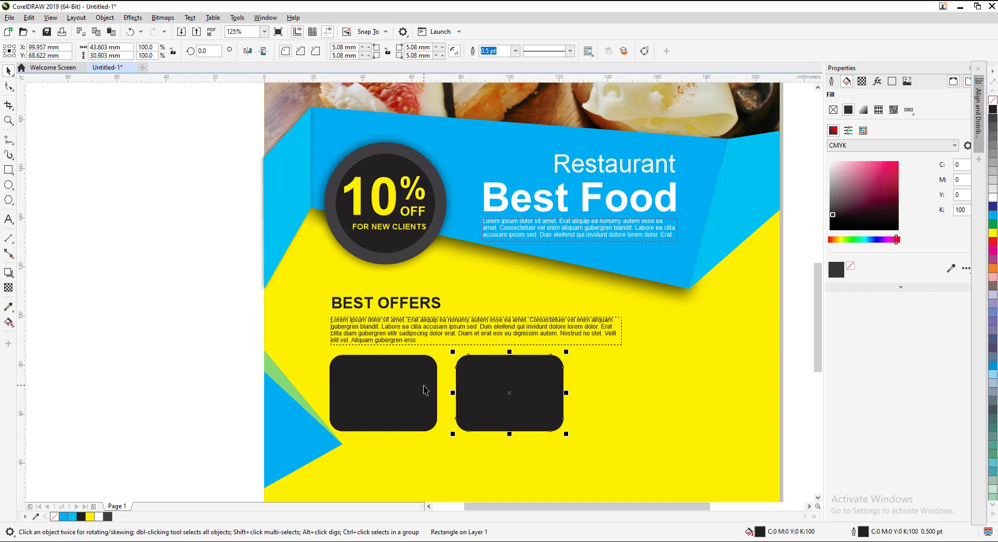
shift+click(340, 419)
drag(566, 435, 552, 431)
key(Escape)
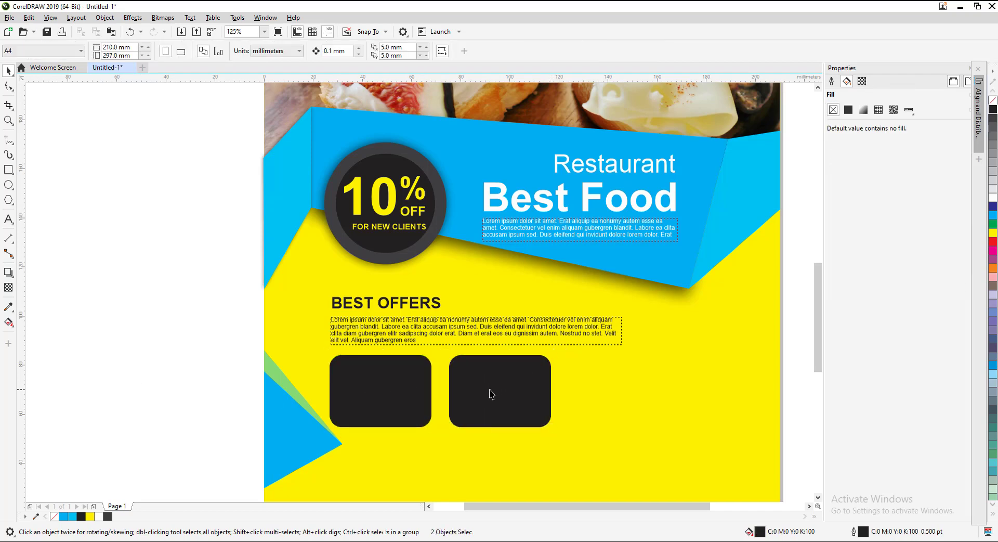
- Copy the pair of rectangles downward to form a 2×2 grid
click(397, 403)
mouse_move(397, 403)
mouse_down()
mouse_move(440, 395)
mouse_move(439, 471)
mouse_up()
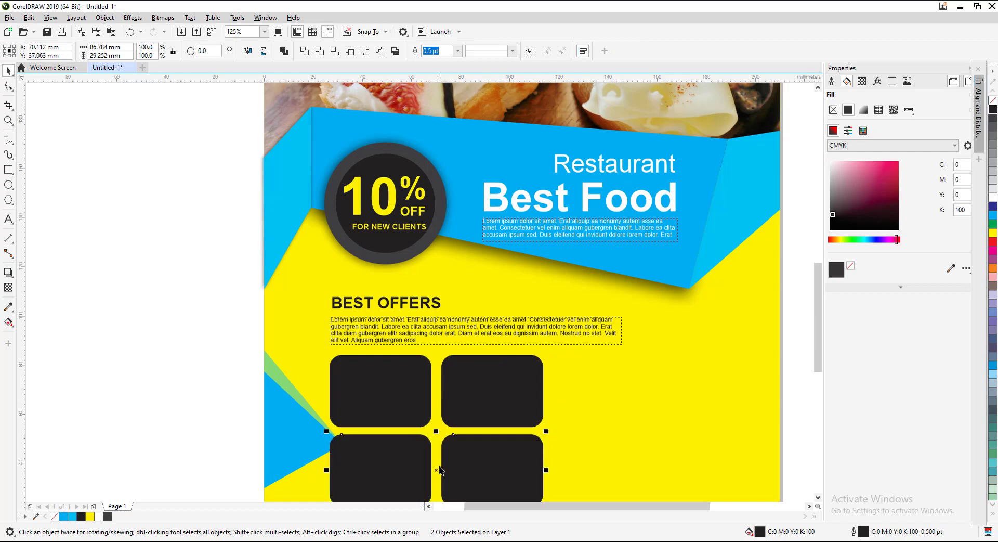
scroll(447, 457, down, 3)
scroll(456, 417, up, 1)
click(250, 434)
scroll(312, 415, up, 3)
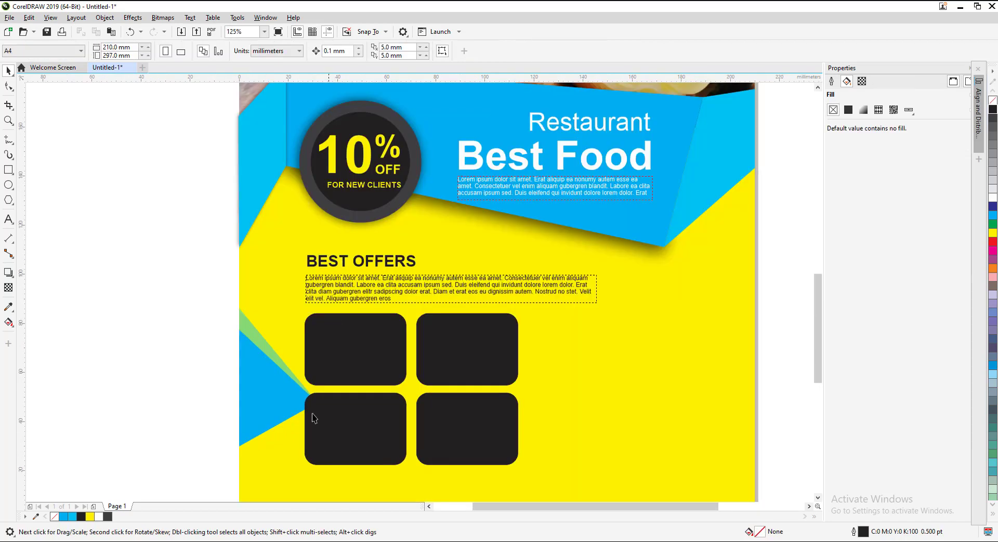
- Space the grid by moving the right column right and the bottom row down
drag(472, 478, 525, 471)
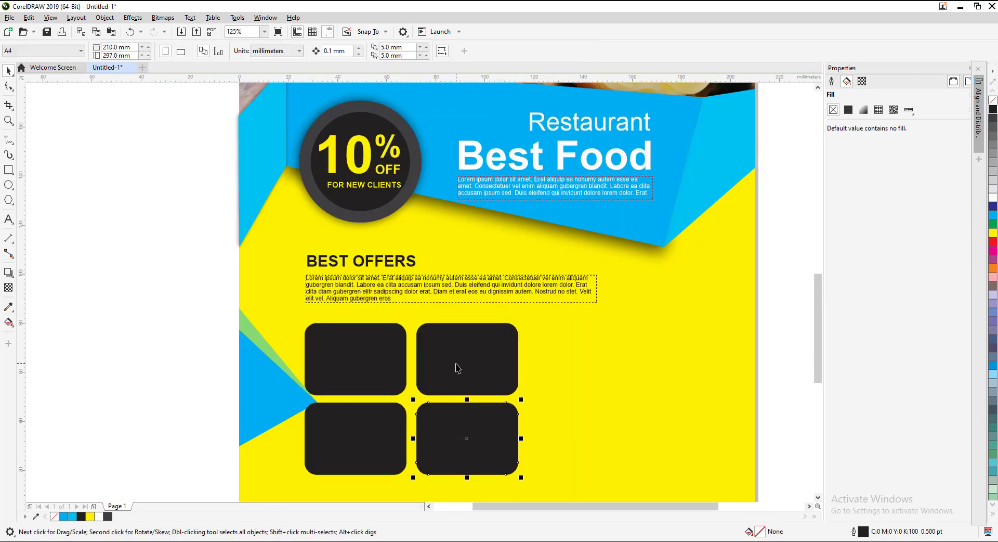
drag(457, 369, 529, 368)
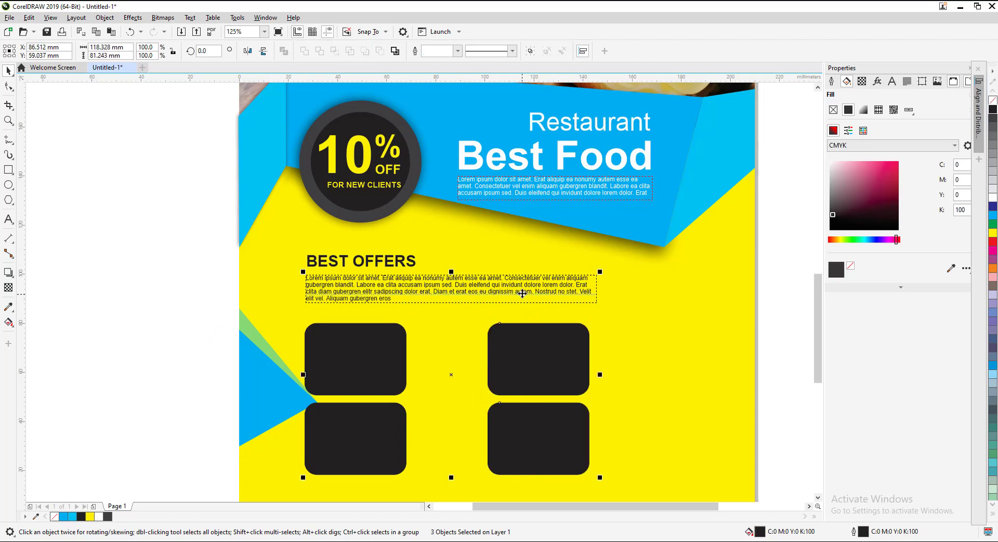
key(Right)
click(364, 436)
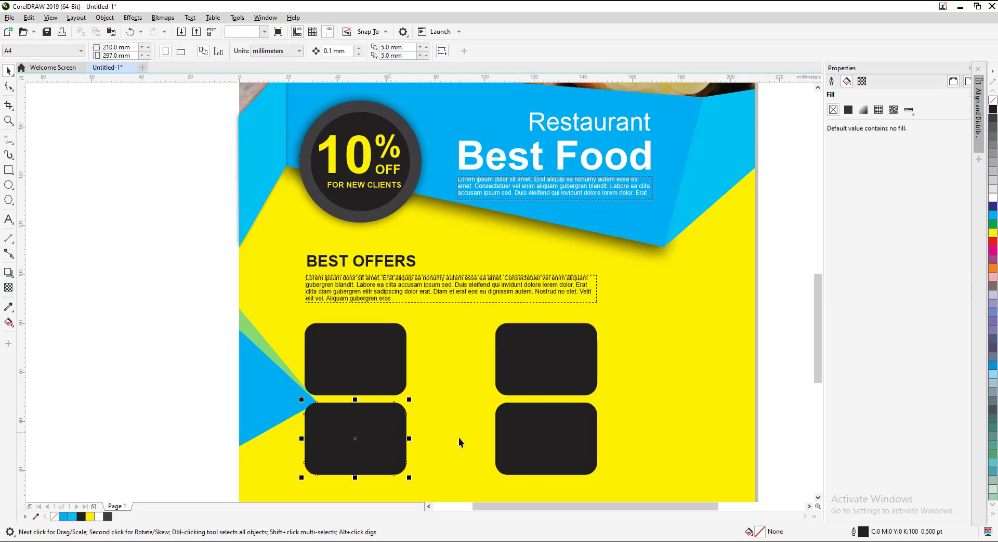
shift+click(531, 431)
drag(531, 430, 532, 444)
click(165, 310)
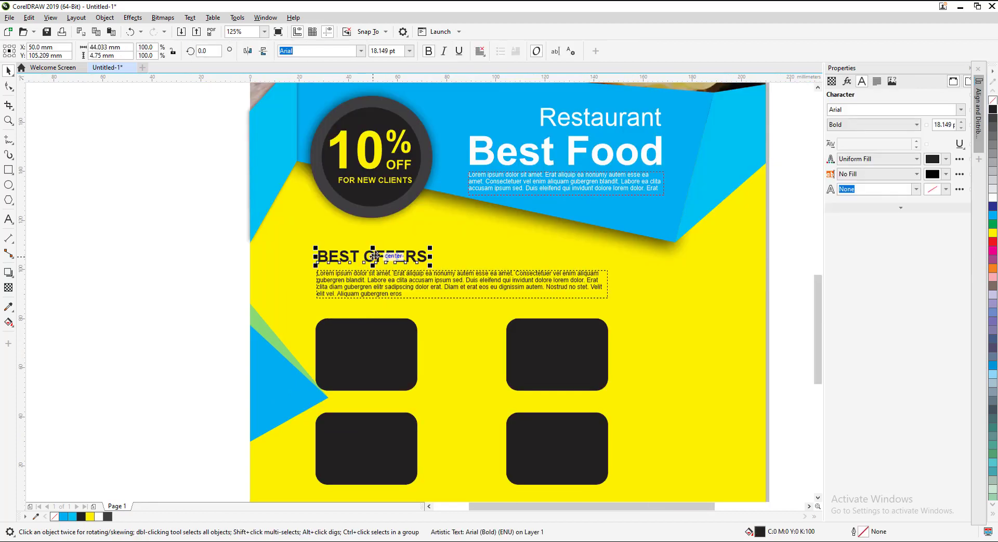
drag(367, 257, 478, 348)
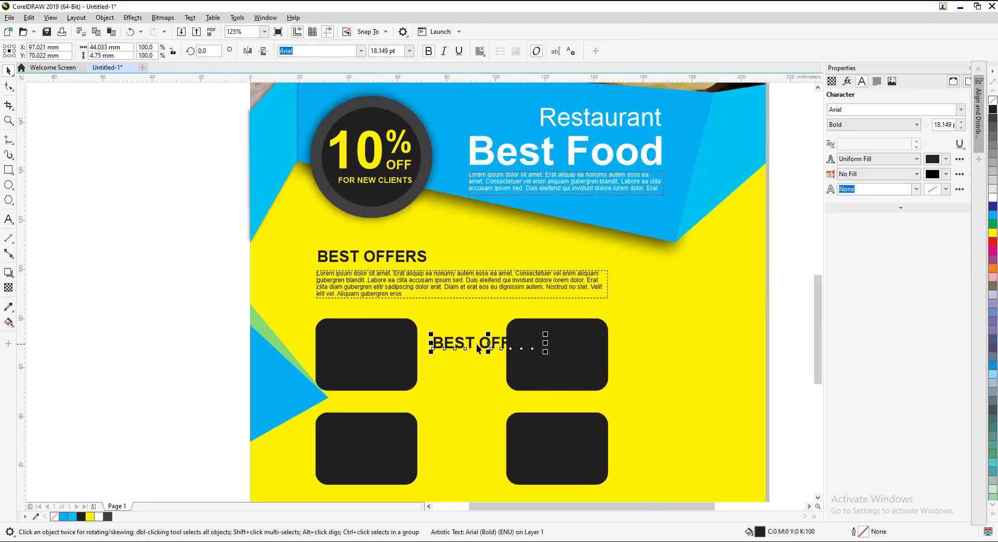
- Retype the copied heading as '$15 FOOD NAME' and shrink the label
double_click(477, 348)
key(ctrl+a)
text(1)
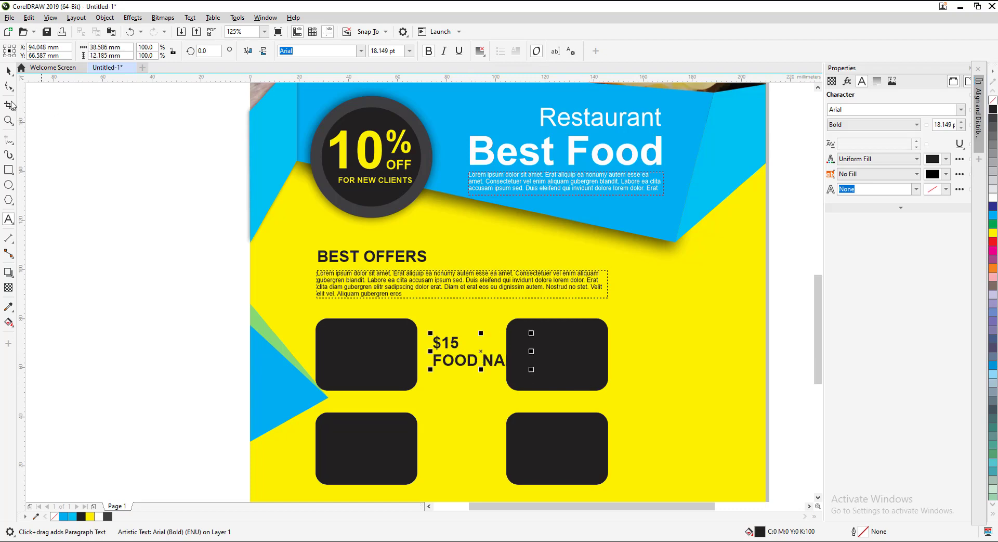
click(8, 70)
scroll(426, 362, up, 1)
drag(635, 371, 575, 384)
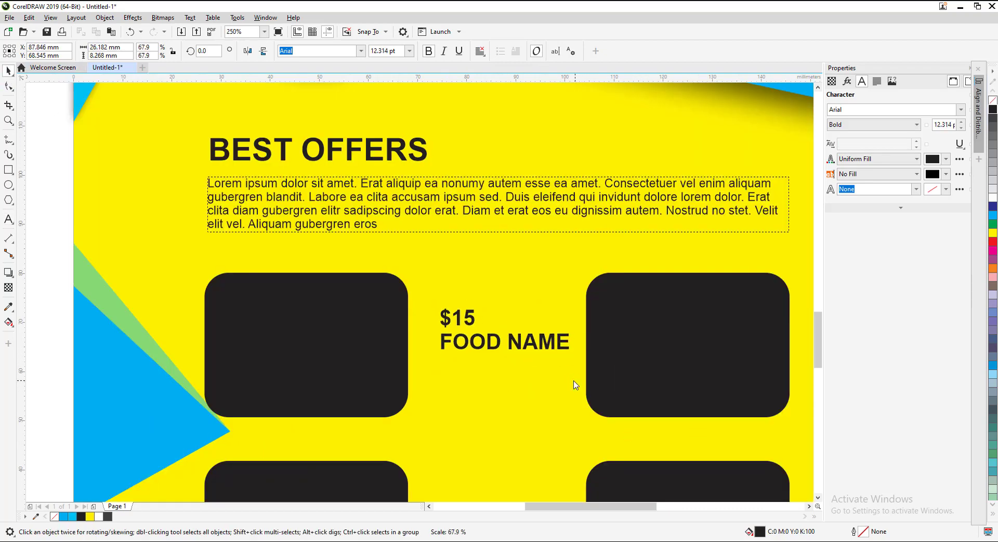
- Break the label apart, then enlarge the $15 price and colour it red
click(104, 18)
click(134, 256)
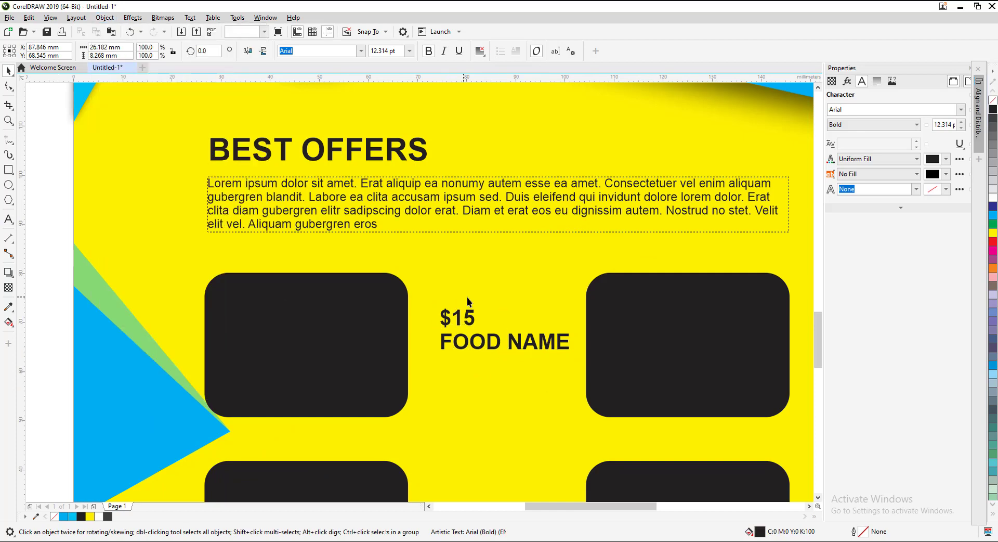
scroll(468, 311, up, 2)
click(481, 333)
drag(505, 298, 613, 229)
scroll(611, 225, down, 2)
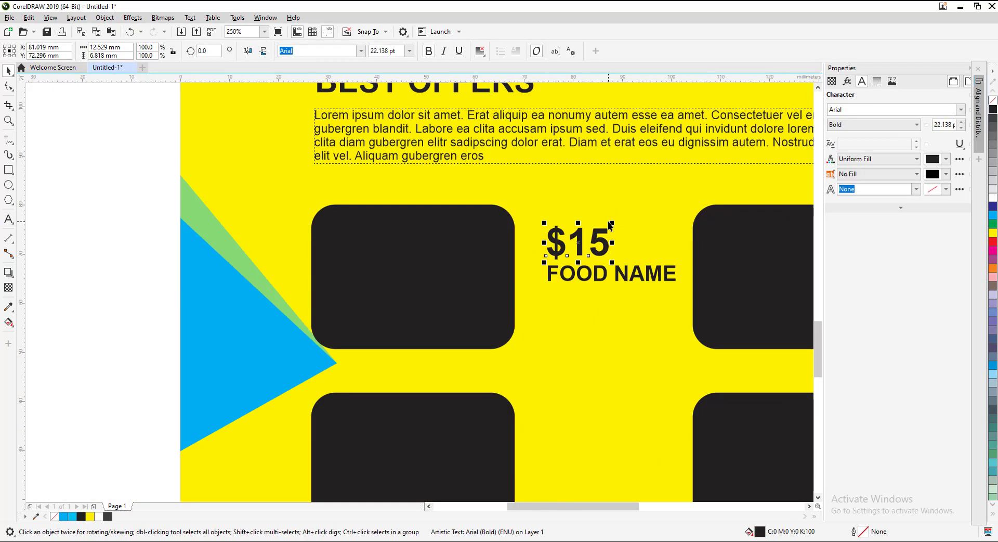
click(993, 241)
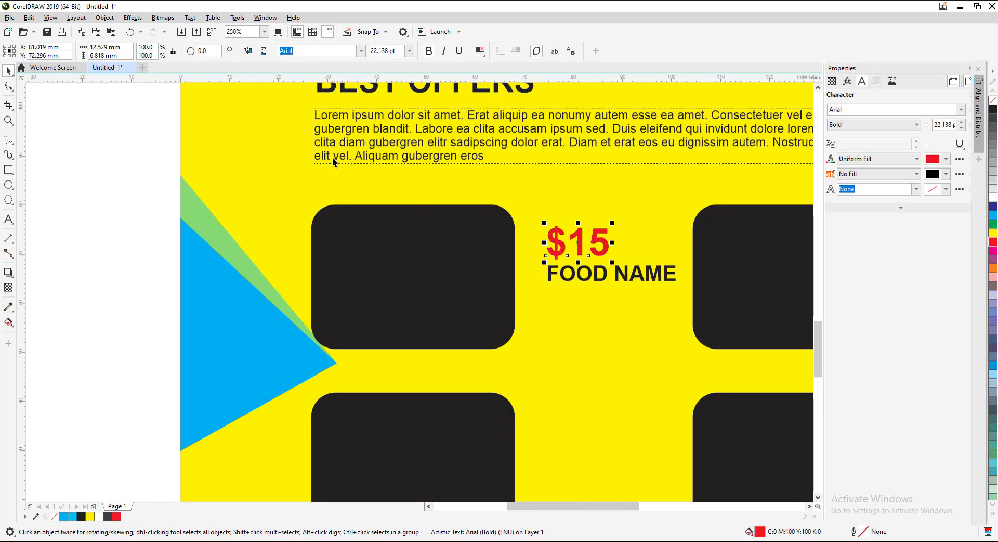
- Add a narrow, fully justified Lorem description below FOOD NAME and select all three texts
drag(332, 157, 542, 337)
scroll(681, 309, down, 3)
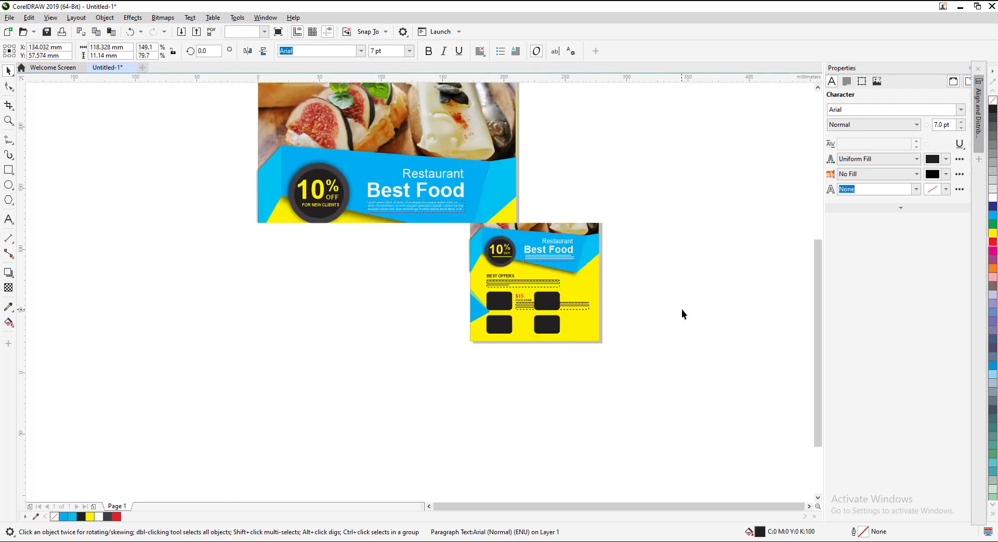
scroll(590, 296, up, 5)
drag(633, 271, 179, 274)
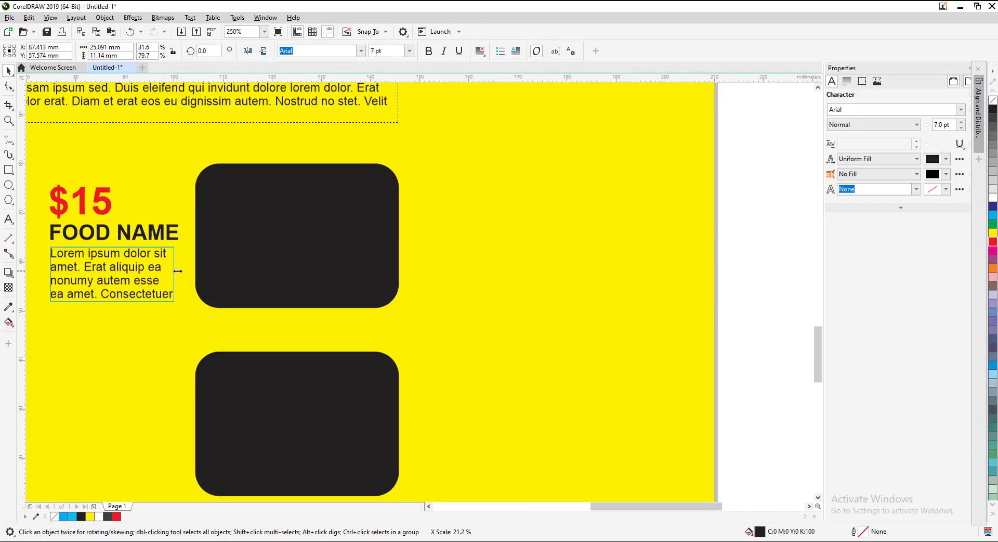
click(479, 51)
click(488, 110)
scroll(312, 258, down, 2)
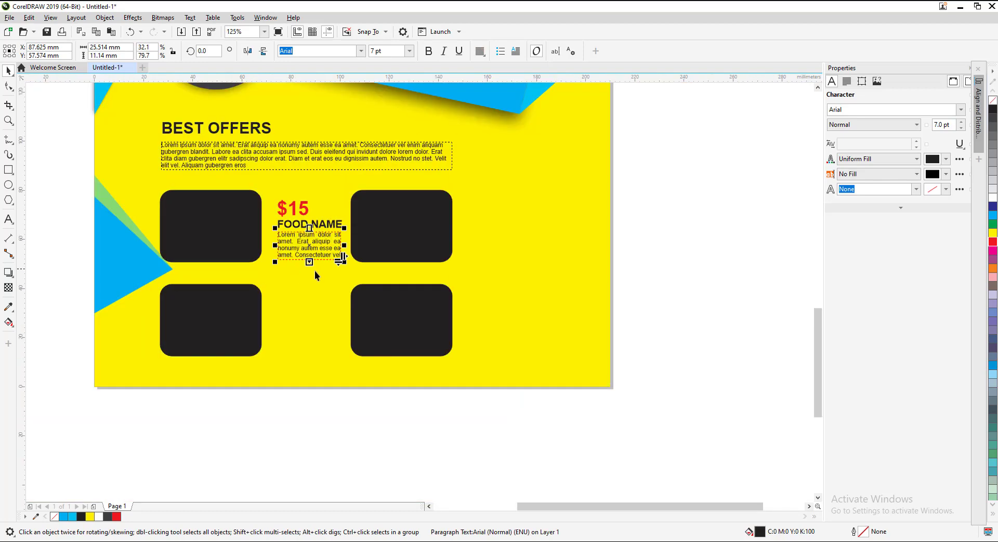
click(356, 403)
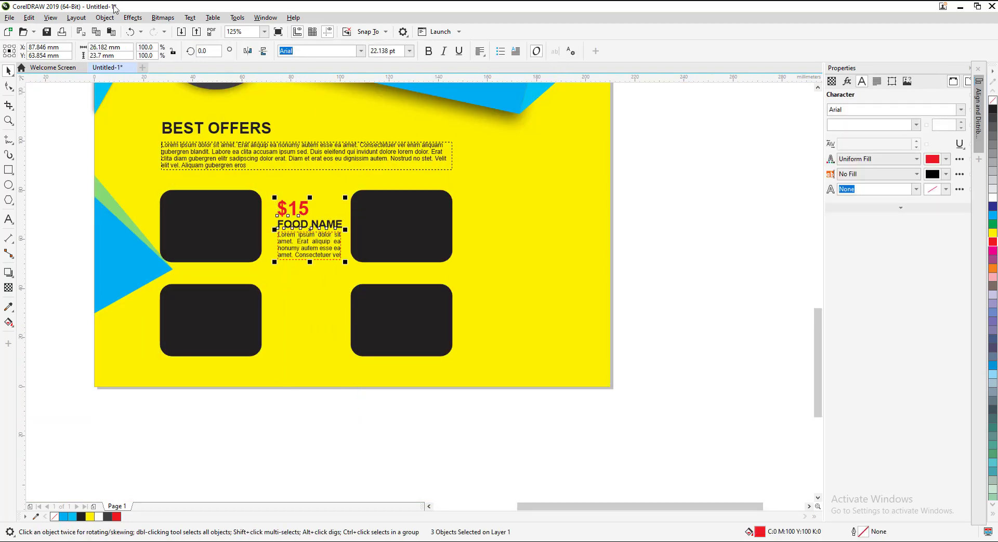
click(105, 18)
- Group the price, name and description, and copy the label to the lower slot
click(256, 196)
scroll(285, 266, up, 2)
drag(321, 193, 320, 338)
scroll(320, 339, down, 4)
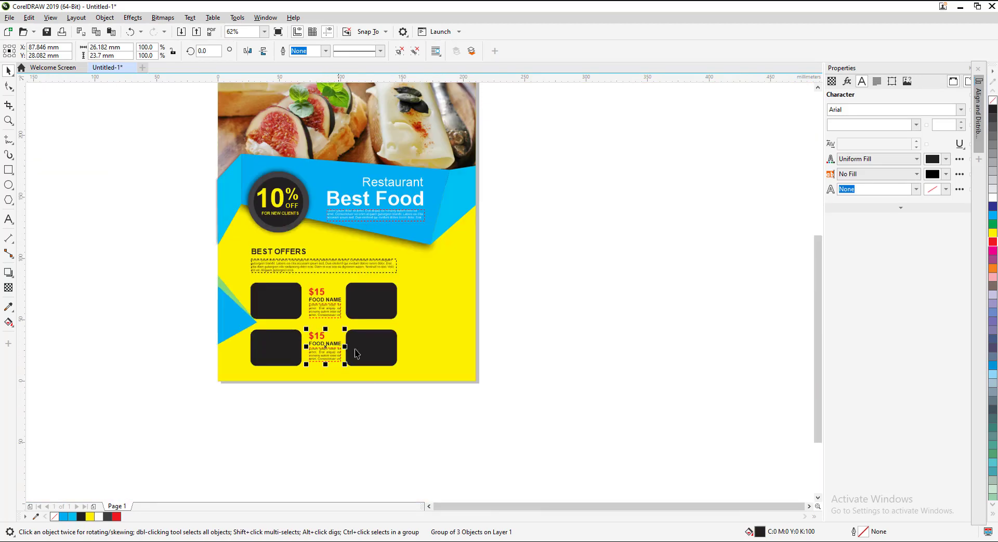
- Copy both labels beside the right column of rectangles
drag(412, 412, 342, 280)
scroll(344, 294, up, 2)
scroll(344, 294, up, 2)
scroll(388, 404, down, 4)
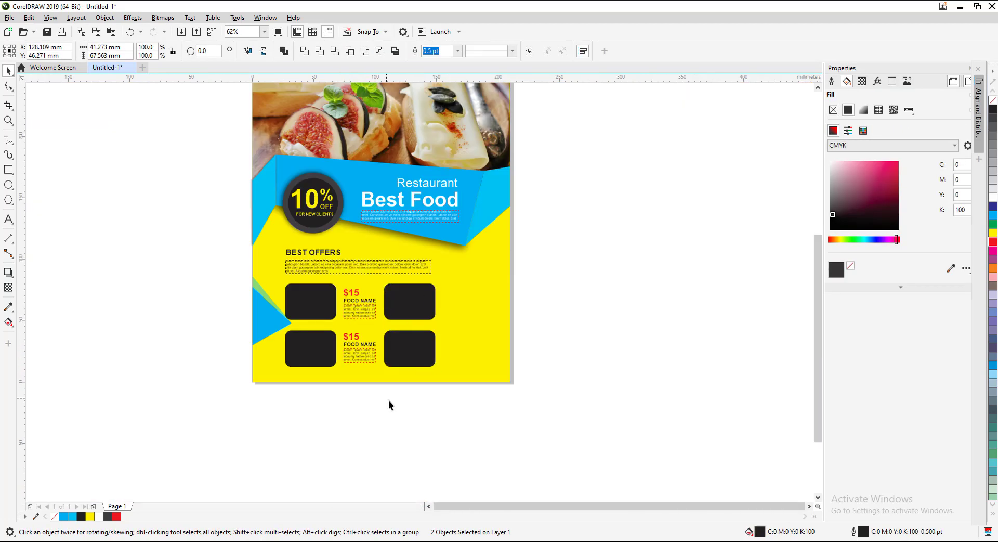
mouse_move(389, 400)
mouse_down()
mouse_move(341, 280)
mouse_move(462, 302)
mouse_up()
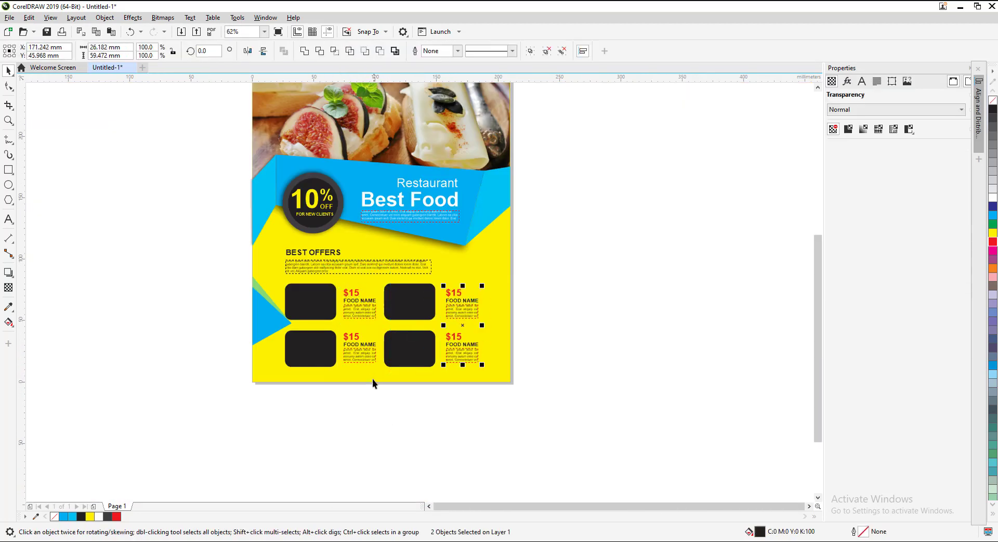
click(204, 221)
- Import the asparagus photo and shrink it beside the page
key(ctrl+i)
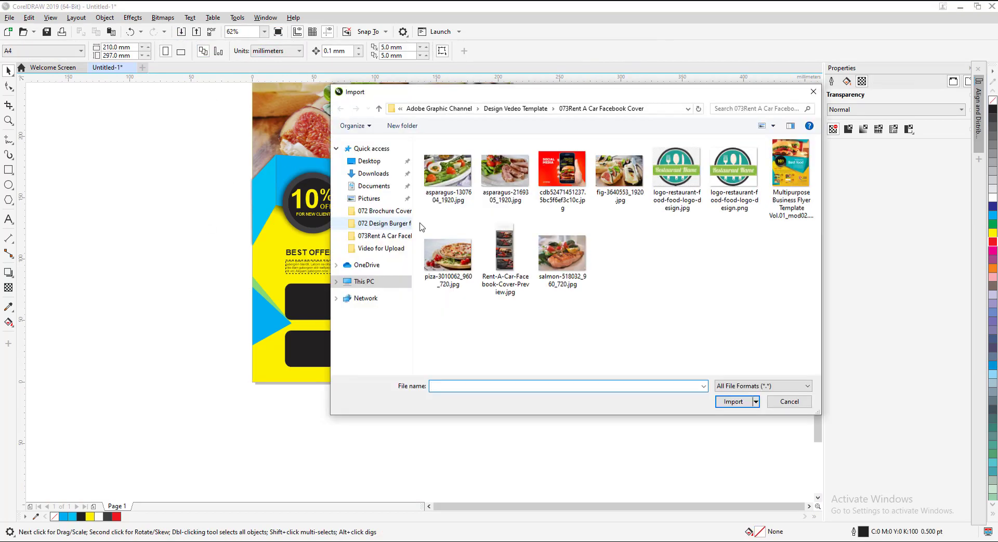
click(450, 174)
double_click(450, 173)
click(180, 312)
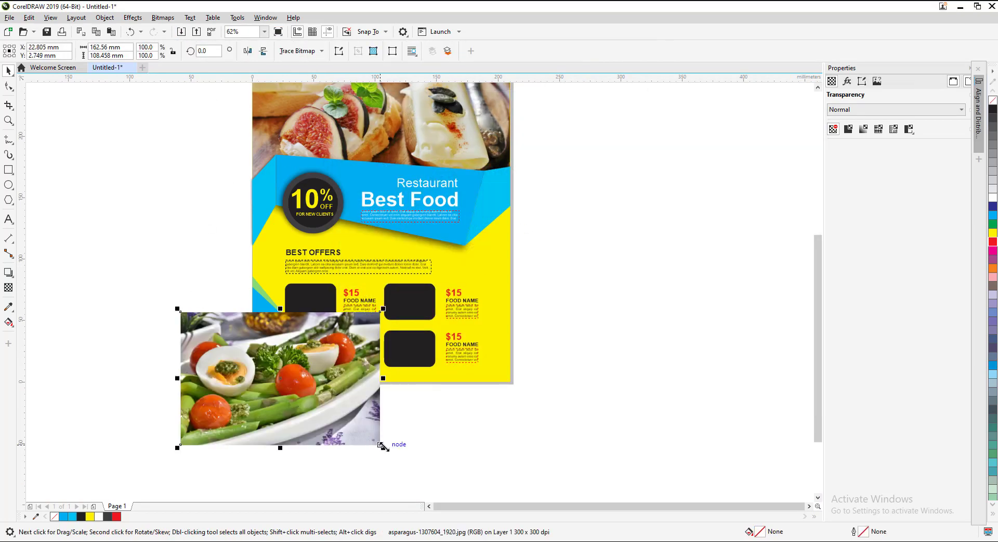
drag(384, 446, 251, 358)
- PowerClip the asparagus photo into the top-left rectangle and adjust its position and size
scroll(223, 345, up, 3)
drag(349, 280, 349, 280)
right_click(355, 281)
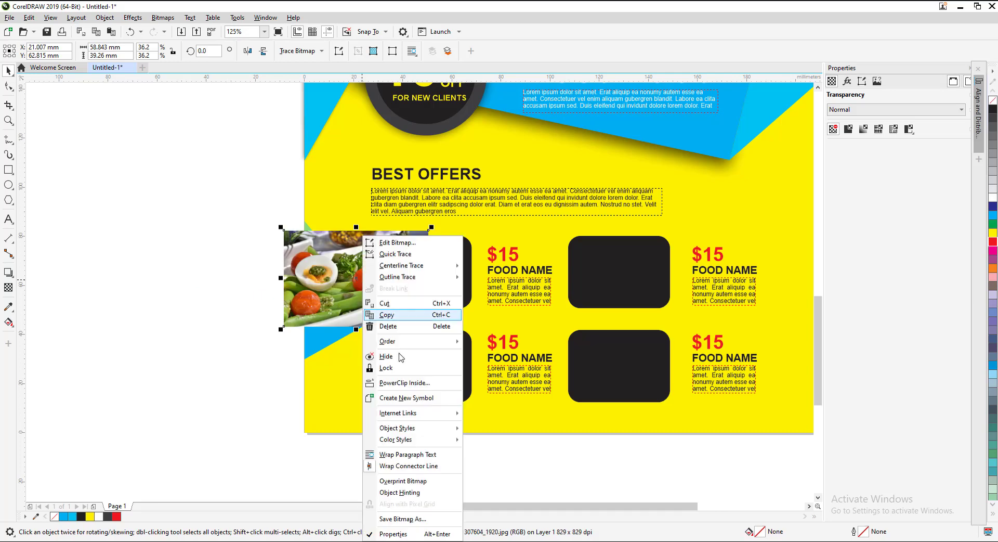
click(411, 397)
click(449, 270)
click(49, 93)
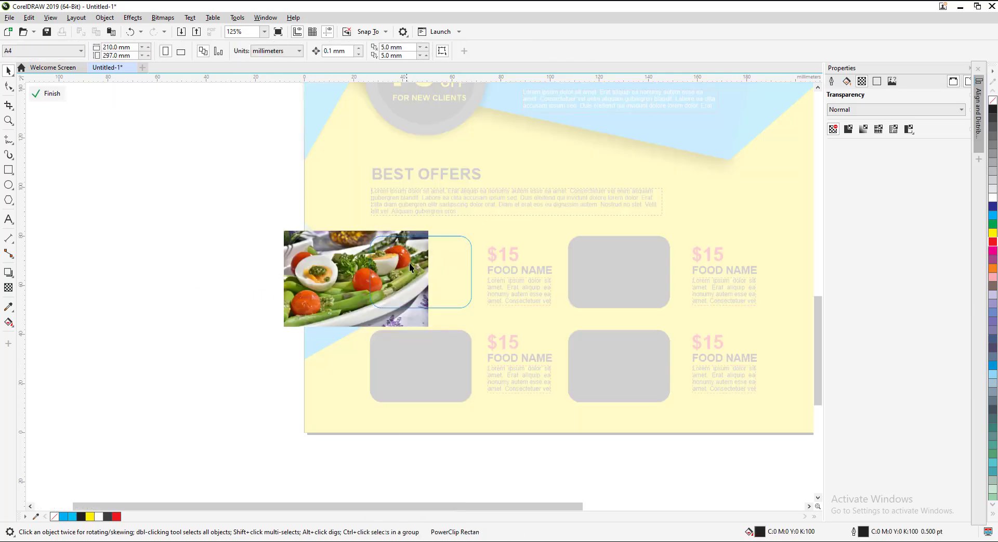
drag(410, 263, 472, 263)
scroll(539, 378, up, 2)
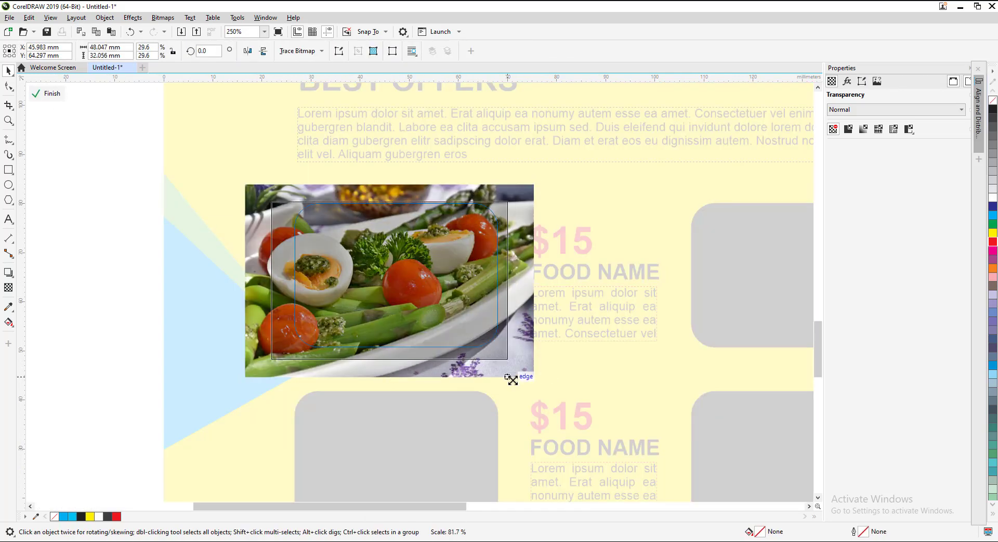
drag(538, 379, 511, 362)
click(50, 93)
- Import the steak photo and resize it next to the top-right rectangle
scroll(610, 265, up, 2)
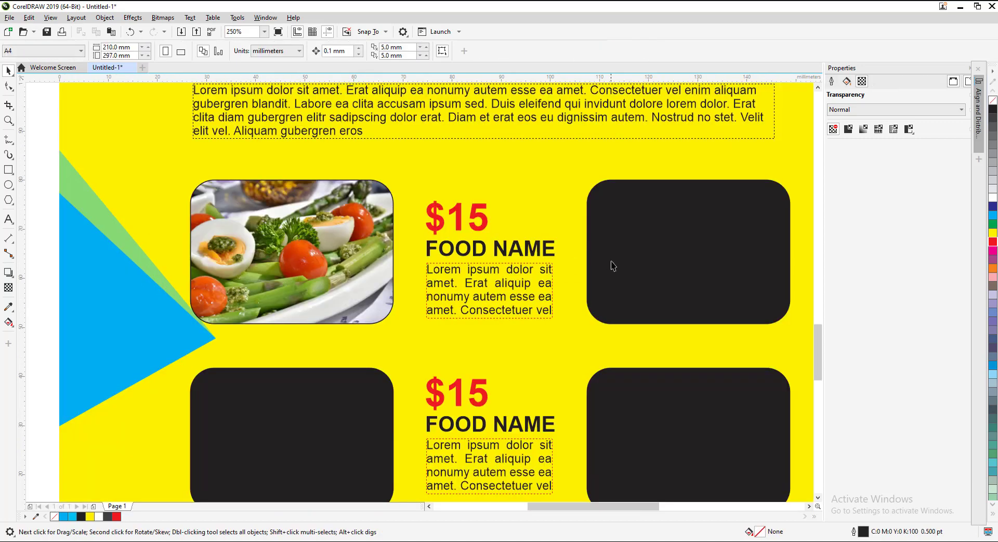
click(610, 266)
click(180, 32)
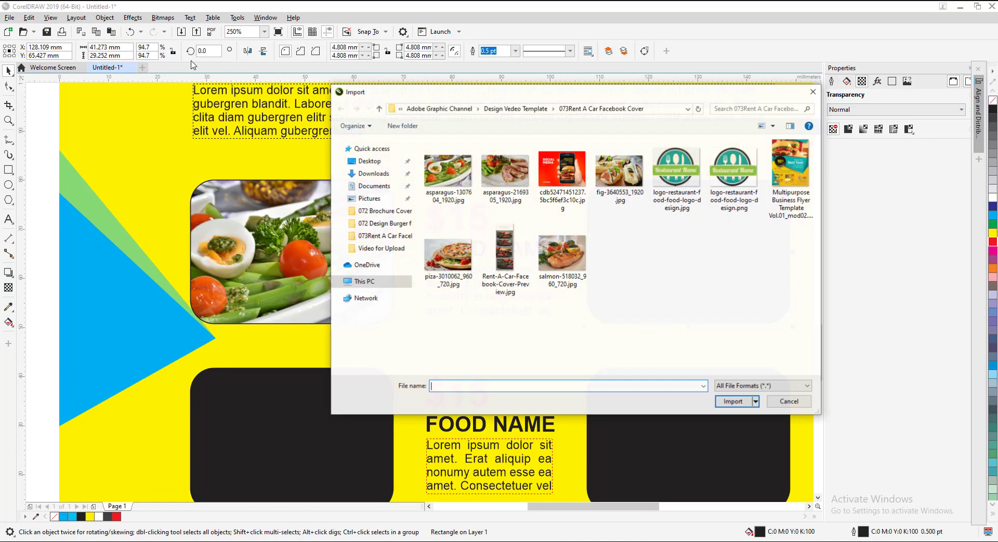
click(504, 182)
click(733, 401)
click(615, 249)
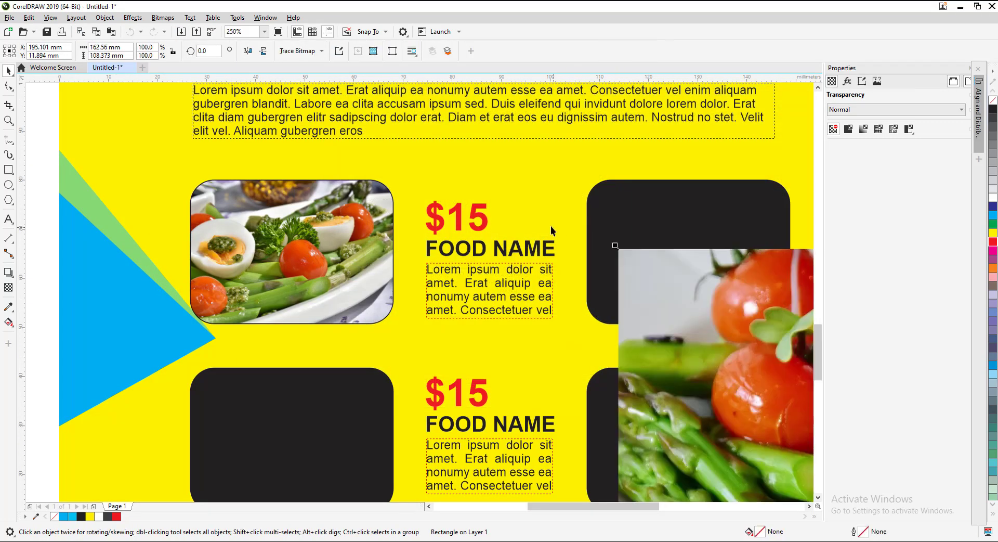
scroll(551, 225, down, 5)
drag(765, 364, 680, 346)
- PowerClip the steak photo into the top-right rectangle, repositioning and scaling it to fit
scroll(601, 253, up, 5)
right_click(575, 215)
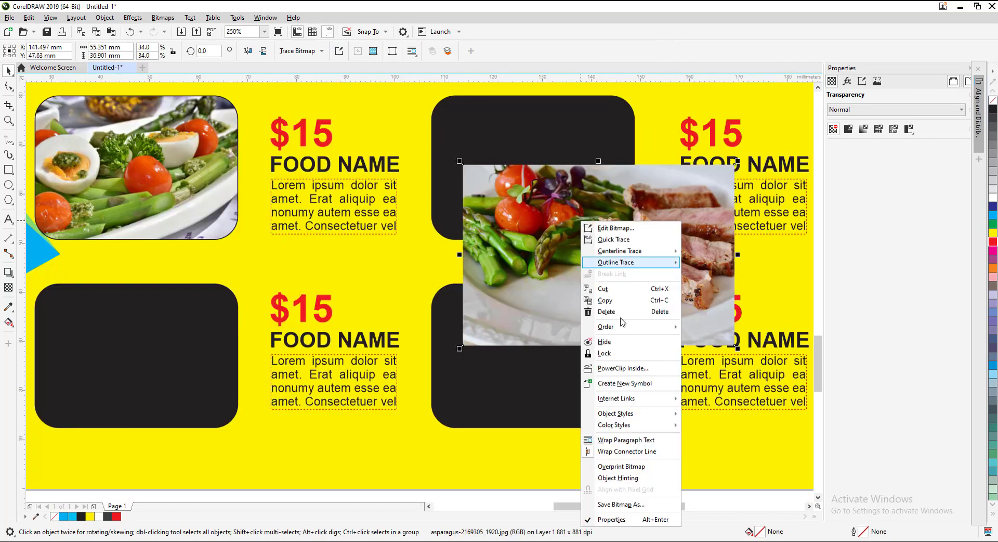
click(623, 368)
click(552, 136)
ctrl+click(552, 137)
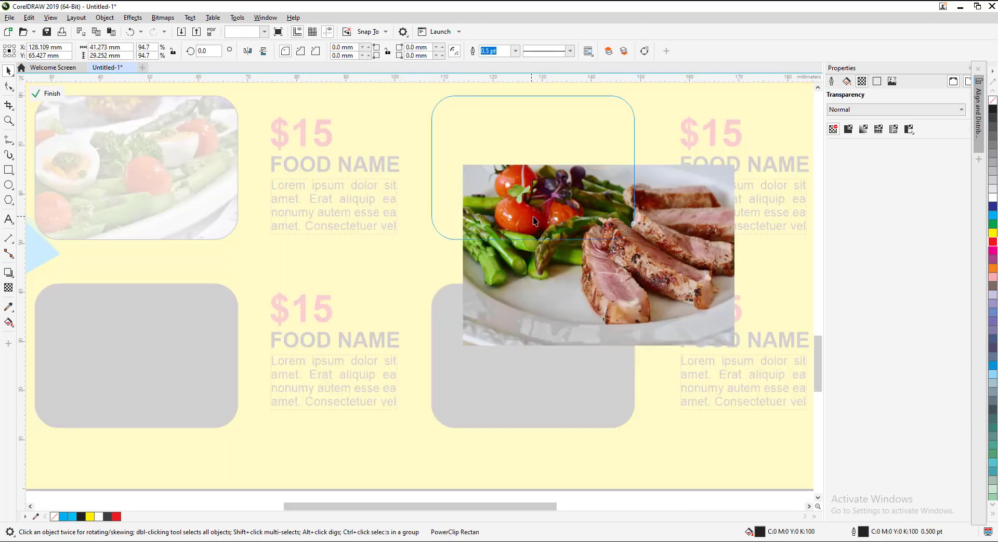
drag(556, 215, 510, 143)
drag(692, 276, 644, 245)
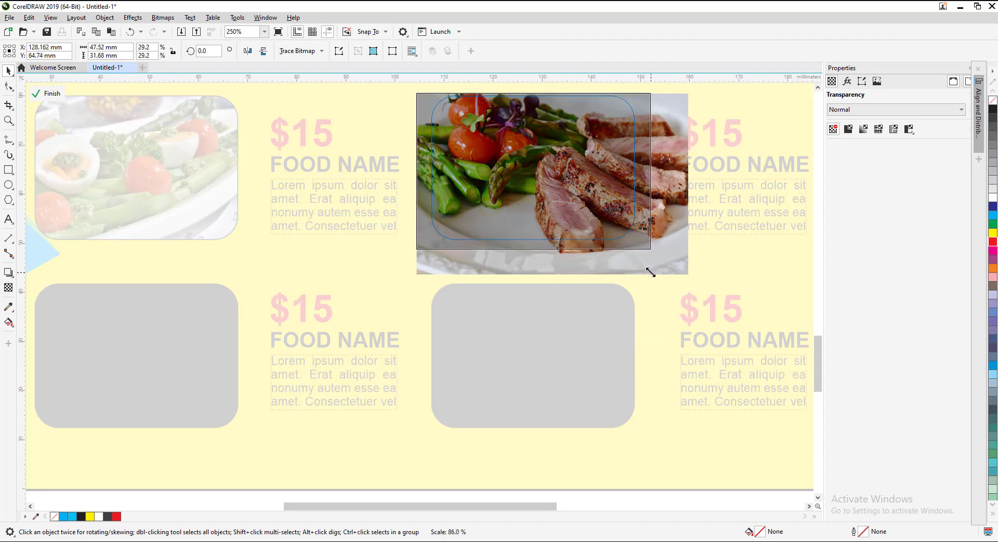
click(51, 96)
scroll(276, 291, up, 3)
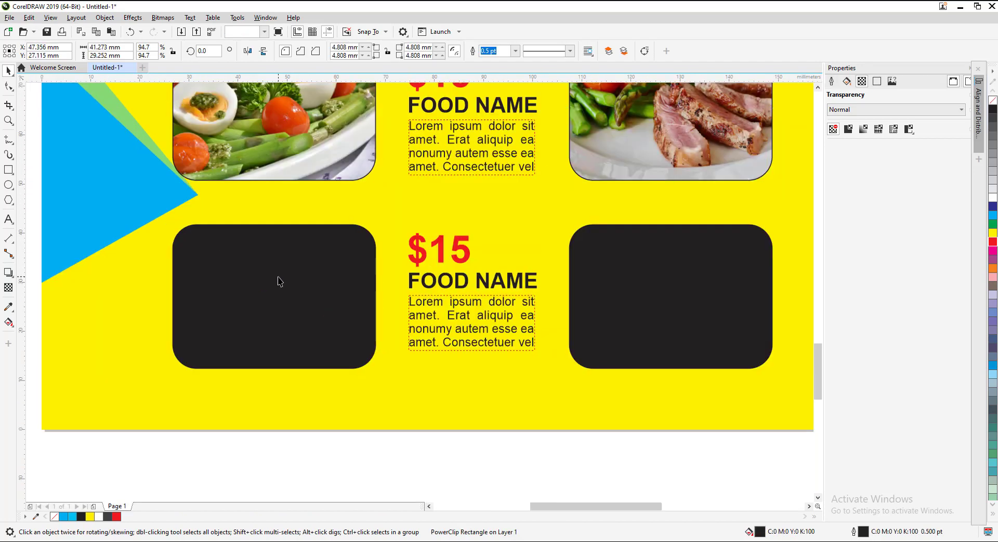
key(ctrl+i)
- Import the pizza photo and size it over the lower-left dark box
click(446, 257)
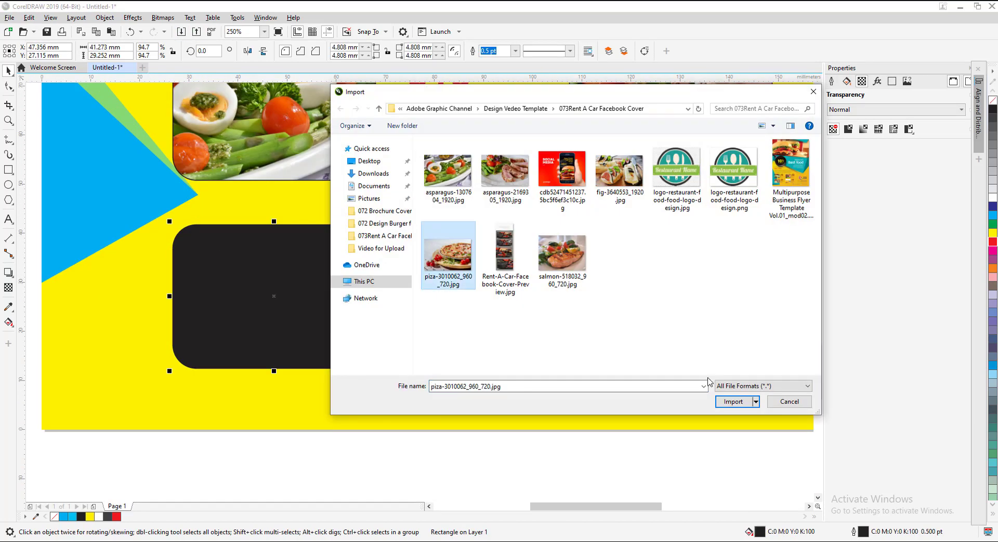
click(738, 403)
click(294, 306)
scroll(399, 339, down, 1)
mouse_move(548, 458)
mouse_down()
mouse_move(427, 377)
mouse_move(316, 272)
mouse_up()
scroll(334, 329, up, 1)
drag(408, 336, 460, 373)
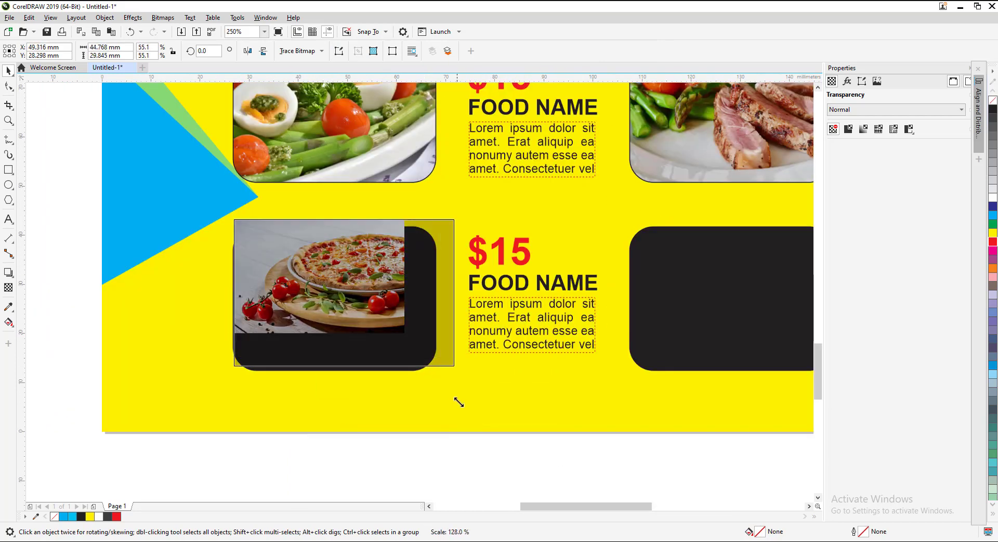
drag(402, 320, 354, 324)
- PowerClip the pizza photo into the lower-left rounded box, shifting it right inside the frame
right_click(343, 314)
click(382, 155)
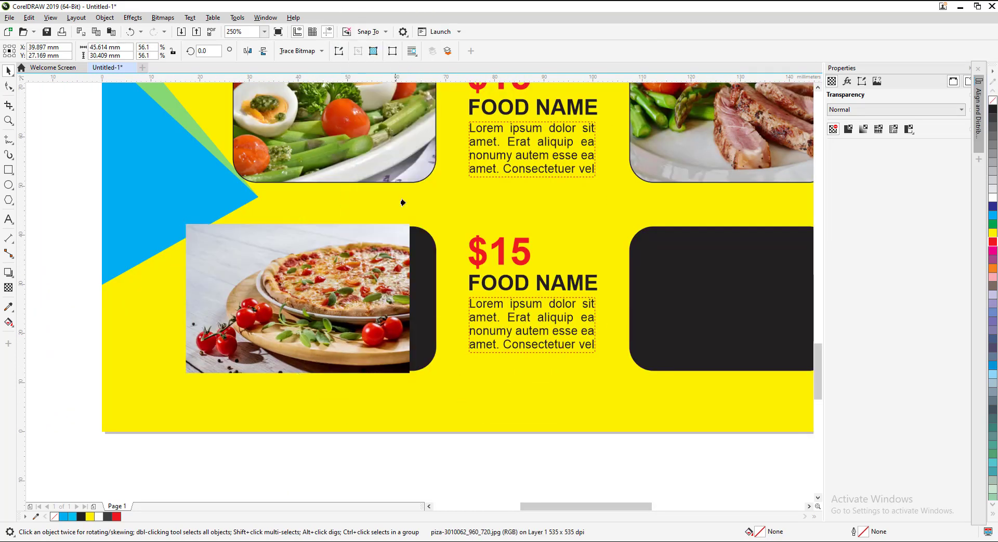
click(416, 239)
click(44, 93)
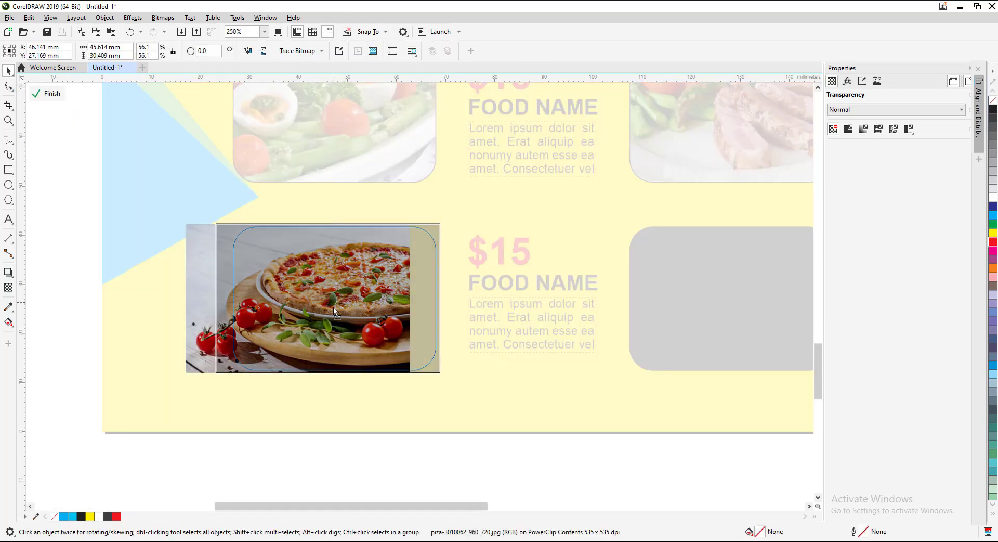
drag(314, 273, 347, 273)
click(58, 98)
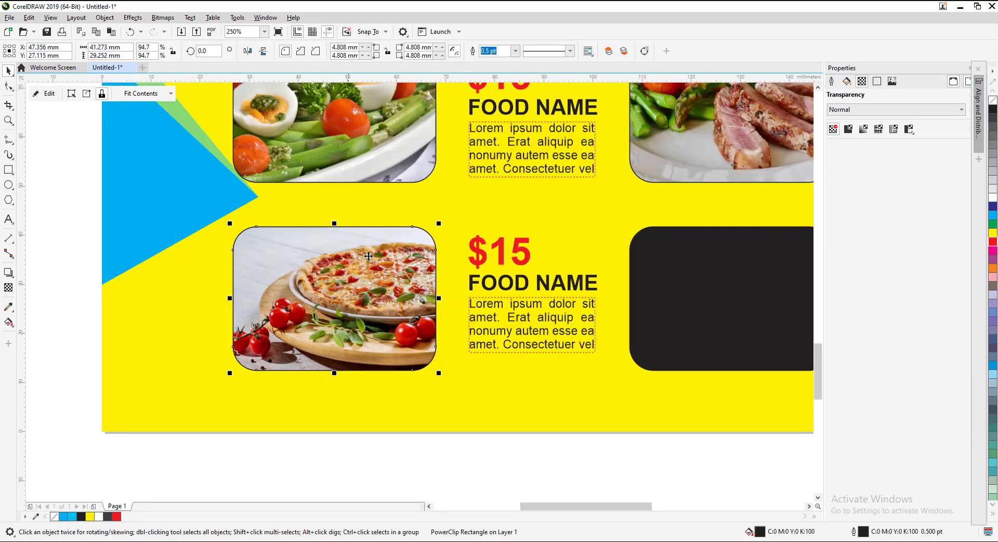
- Import the salmon photo and shrink it to fit the lower-right slot
click(180, 32)
click(577, 243)
click(733, 398)
key(Return)
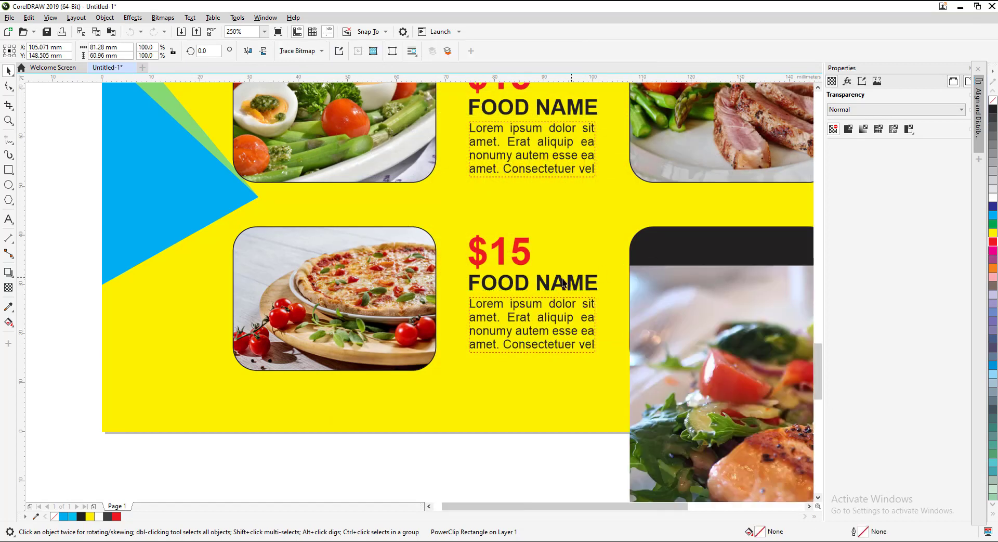
scroll(563, 282, down, 2)
drag(700, 408, 598, 336)
- PowerClip the salmon photo into the lower-right box, moving it up-left to fill the frame
right_click(542, 312)
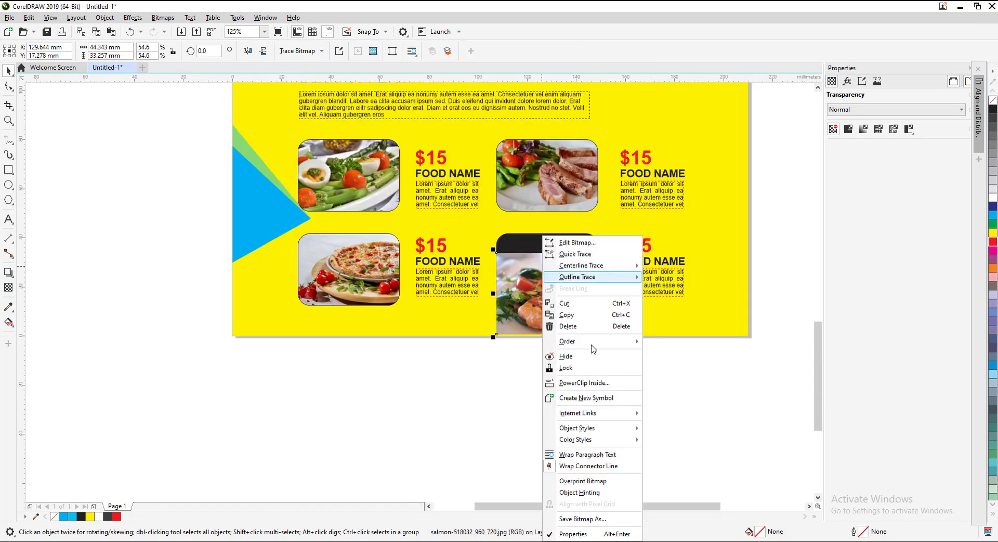
click(578, 383)
click(520, 281)
click(44, 94)
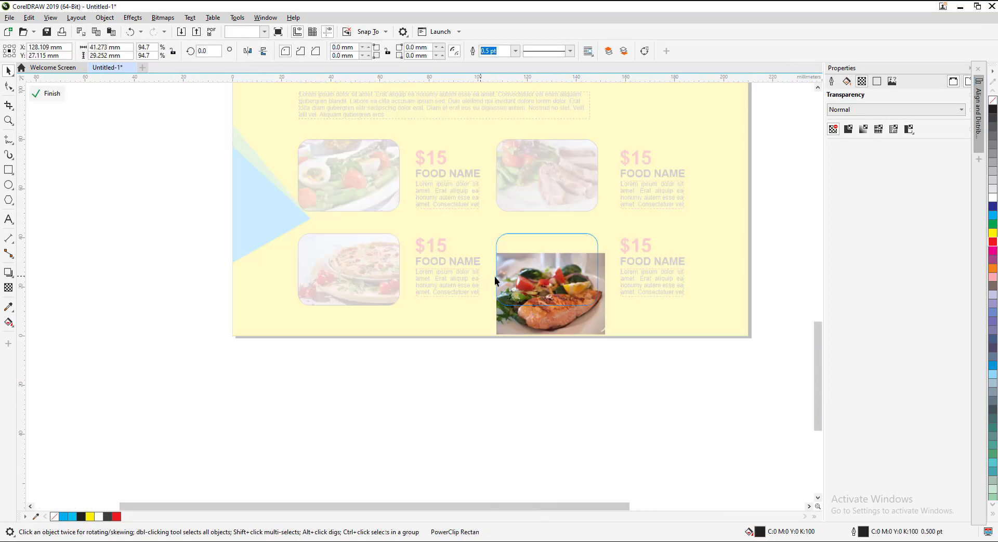
scroll(566, 286, up, 2)
drag(566, 286, 555, 238)
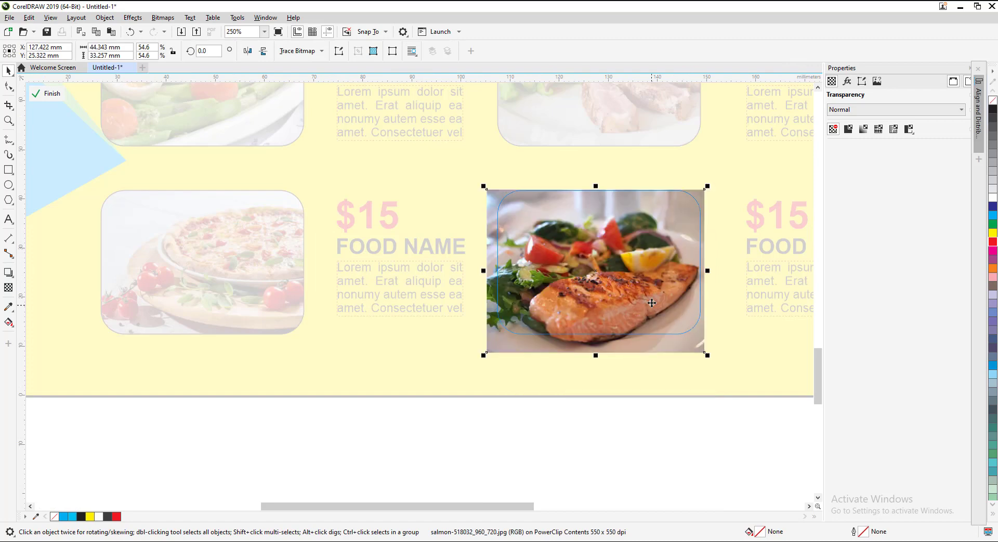
click(49, 94)
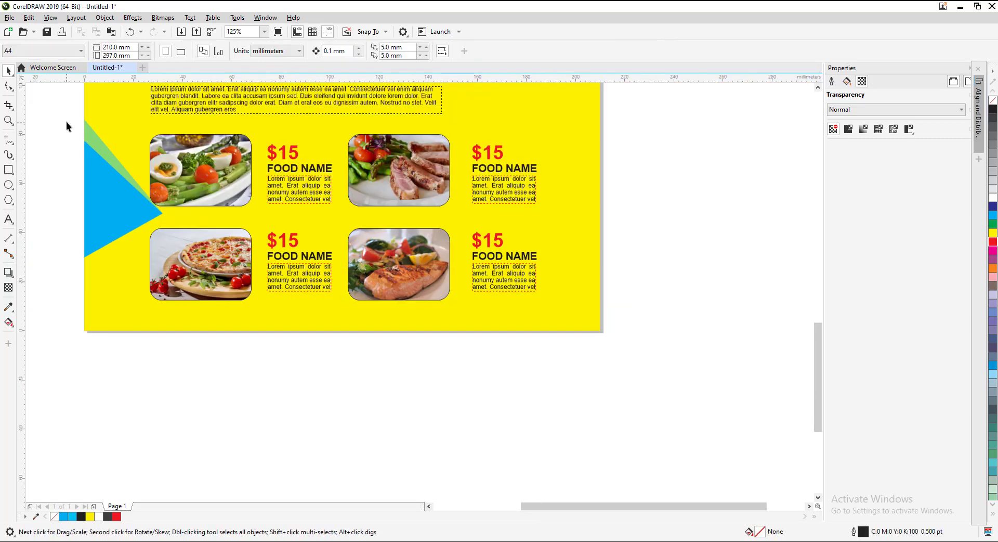
drag(465, 343, 465, 344)
- Give the four food photos a drop shadow with 60 opacity, centred behind them
click(281, 348)
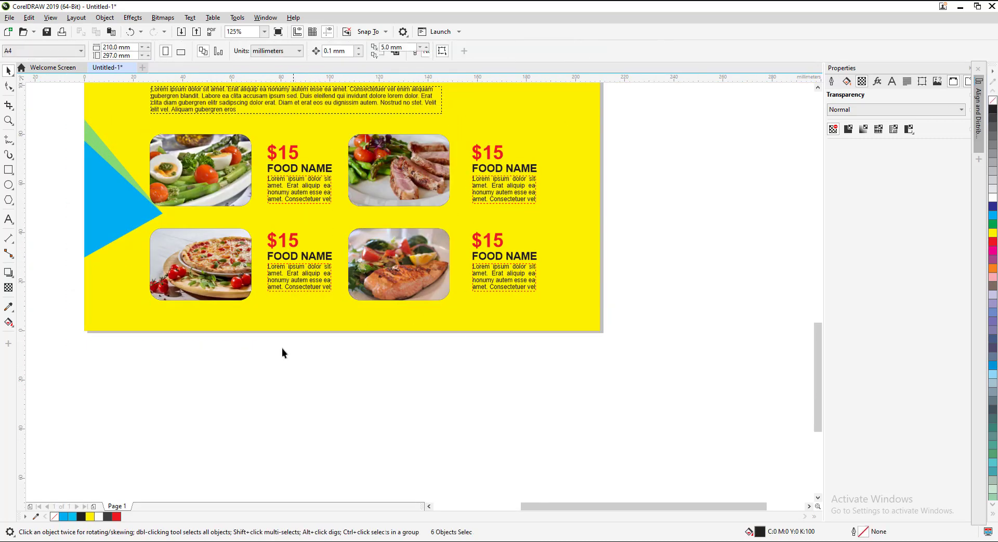
click(211, 193)
shift+click(375, 267)
click(9, 272)
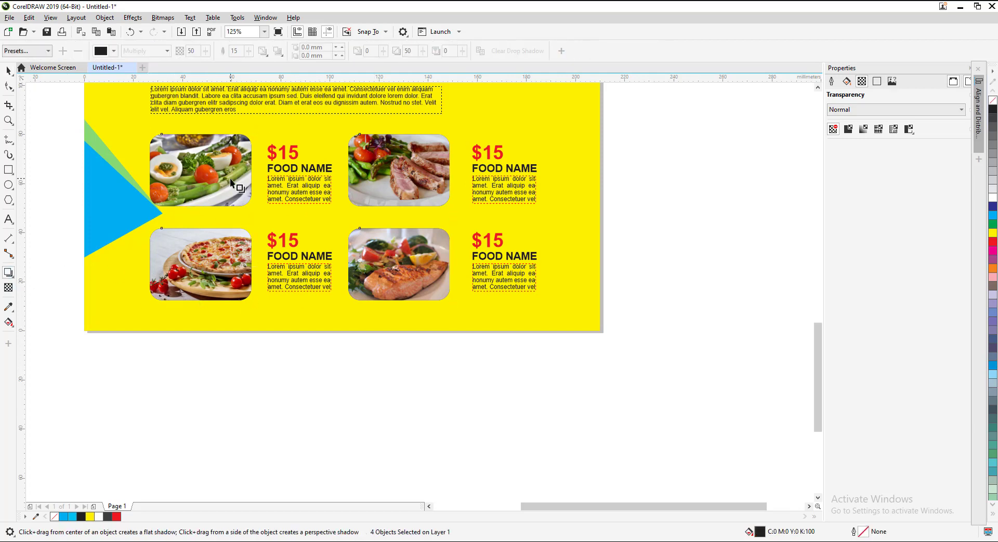
mouse_move(300, 217)
mouse_down()
mouse_move(323, 300)
mouse_move(444, 304)
mouse_up()
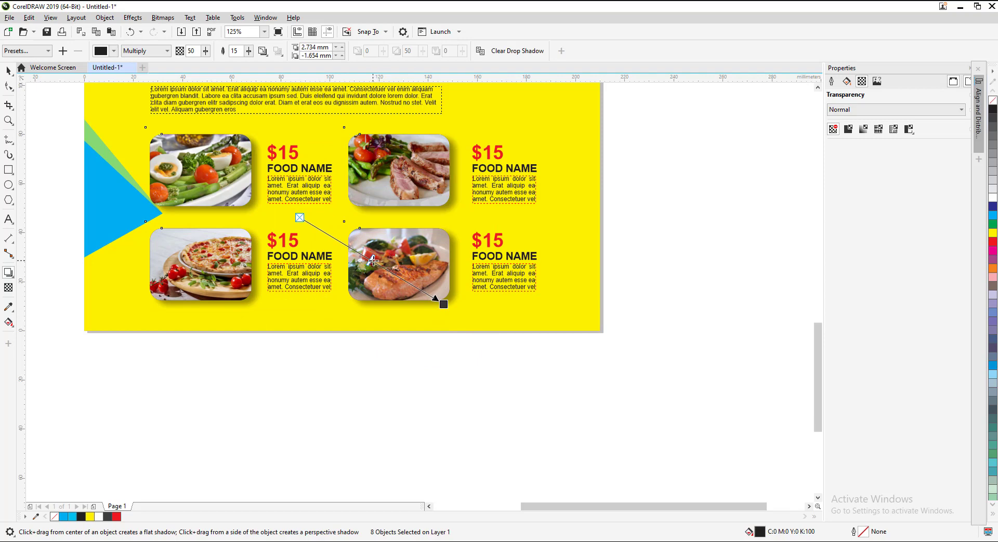
drag(374, 260, 383, 268)
drag(443, 304, 422, 306)
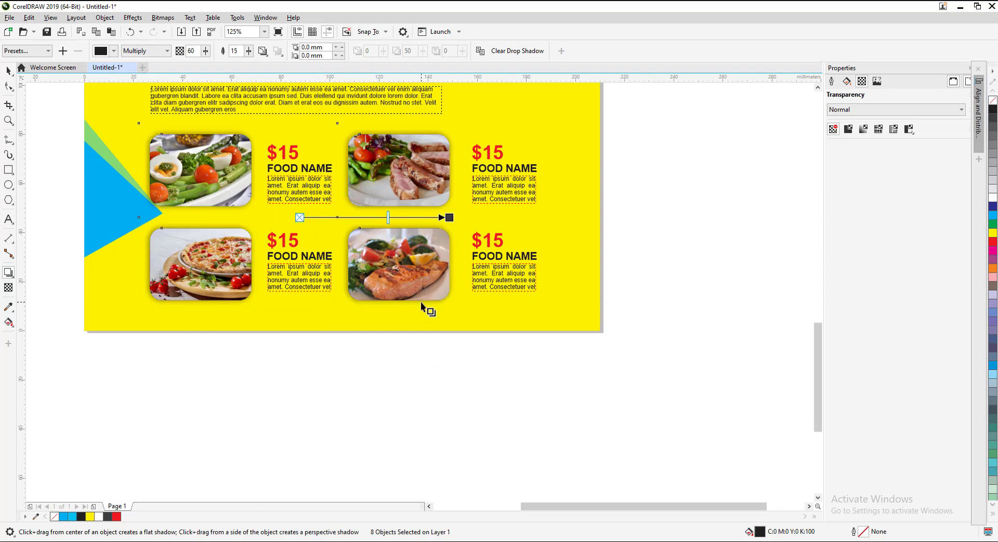
key(space)
- Add a drop shadow to the two triangles on the left edge
drag(68, 123, 120, 195)
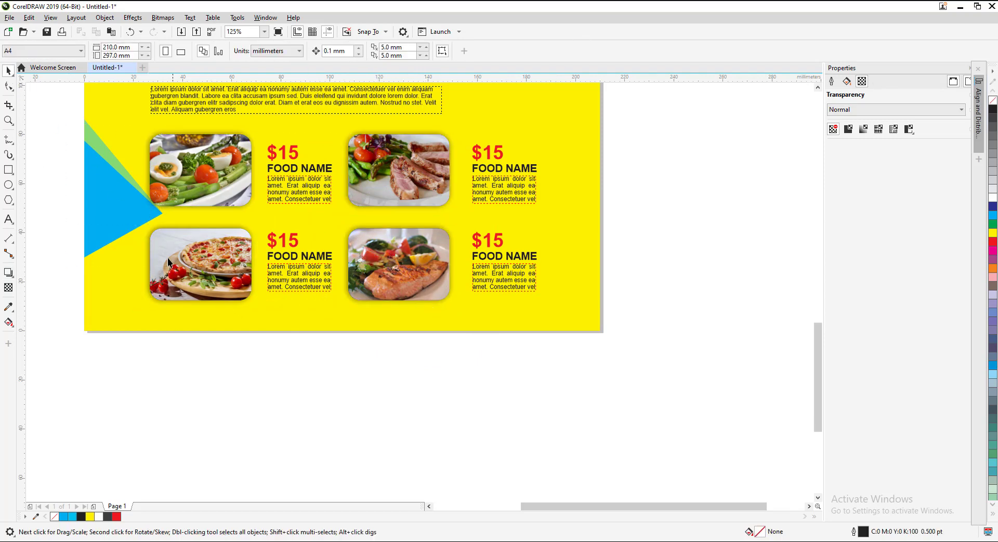
drag(168, 261, 169, 262)
click(8, 272)
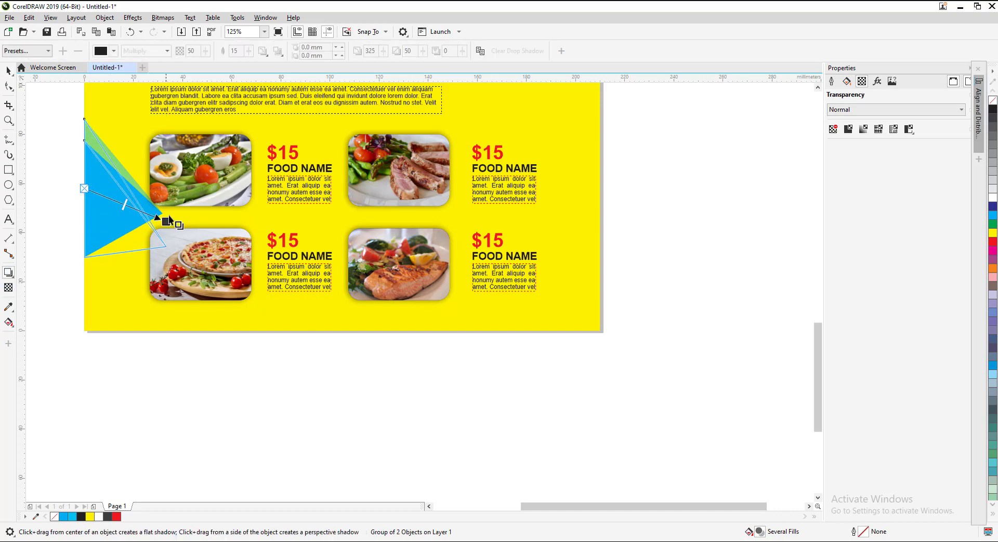
drag(168, 217, 161, 190)
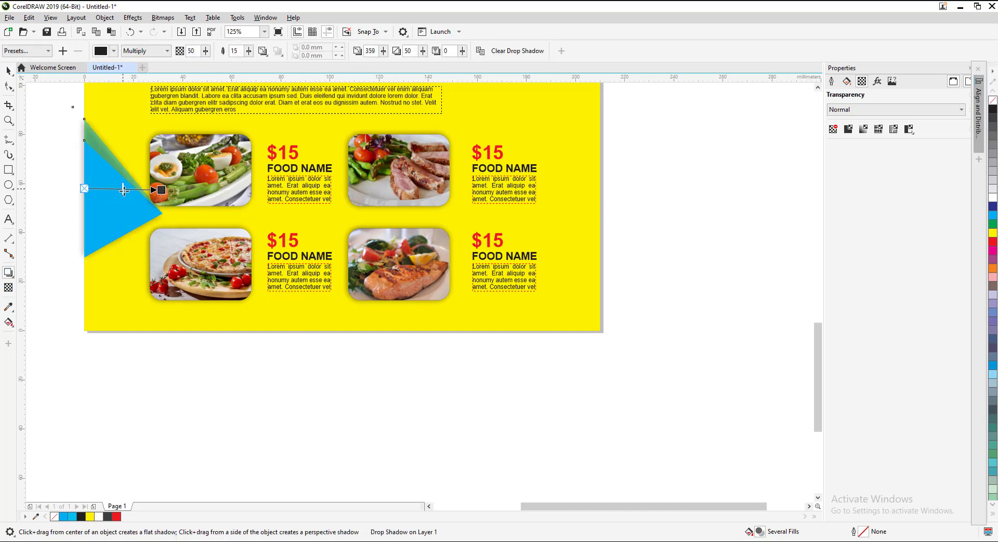
drag(162, 226, 161, 216)
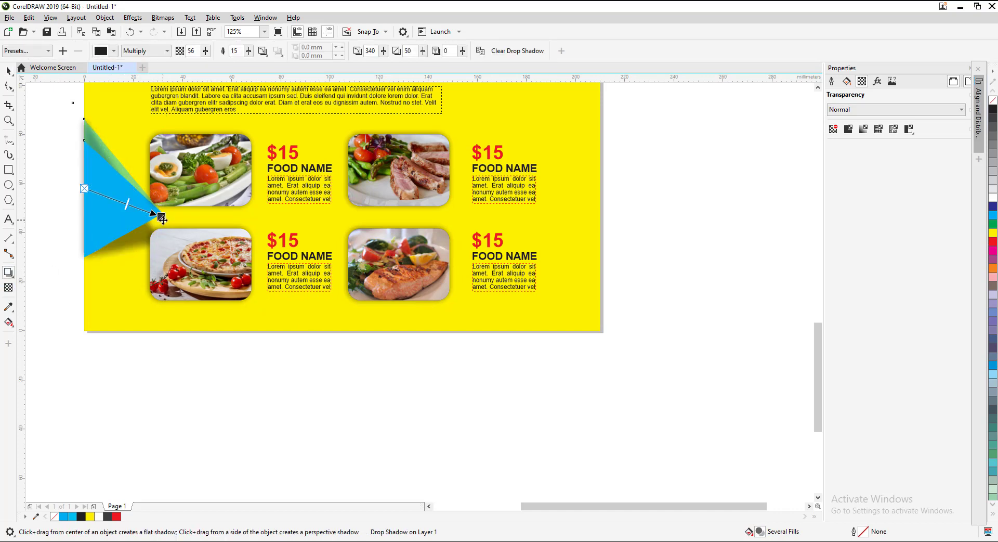
key(shift+F4)
click(8, 70)
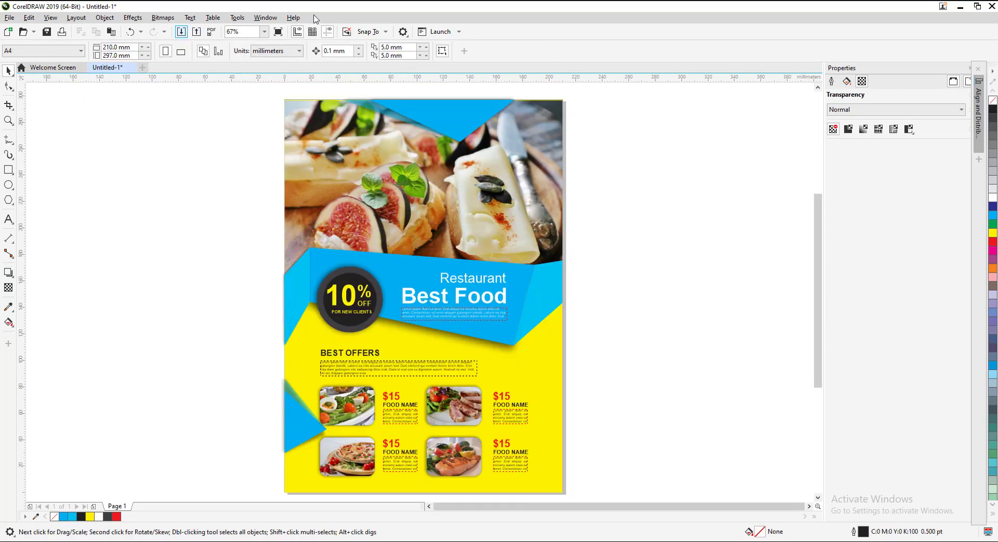
- Import logo-restaurant-food-food-logo-design.png with Ctrl+I and shrink it to a small size
key(ctrl+i)
double_click(735, 172)
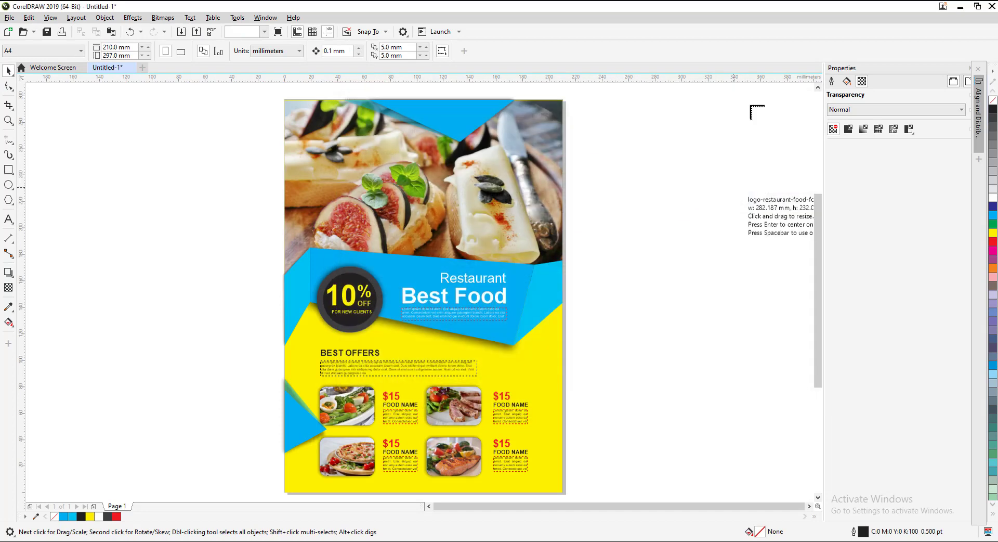
click(530, 330)
scroll(586, 359, down, 3)
drag(647, 414, 511, 283)
scroll(596, 371, up, 3)
- Move the logo beside the BEST OFFERS heading and scale it down further
scroll(510, 283, up, 3)
mouse_move(530, 128)
mouse_down()
mouse_move(435, 238)
mouse_move(475, 261)
mouse_up()
scroll(395, 272, down, 2)
drag(480, 189, 476, 198)
click(572, 231)
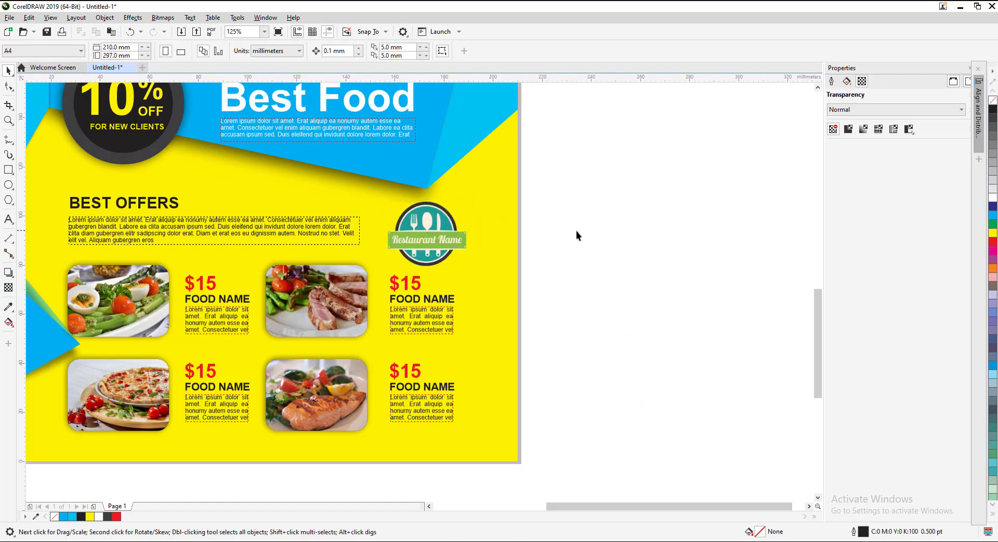
key(shift+F4)
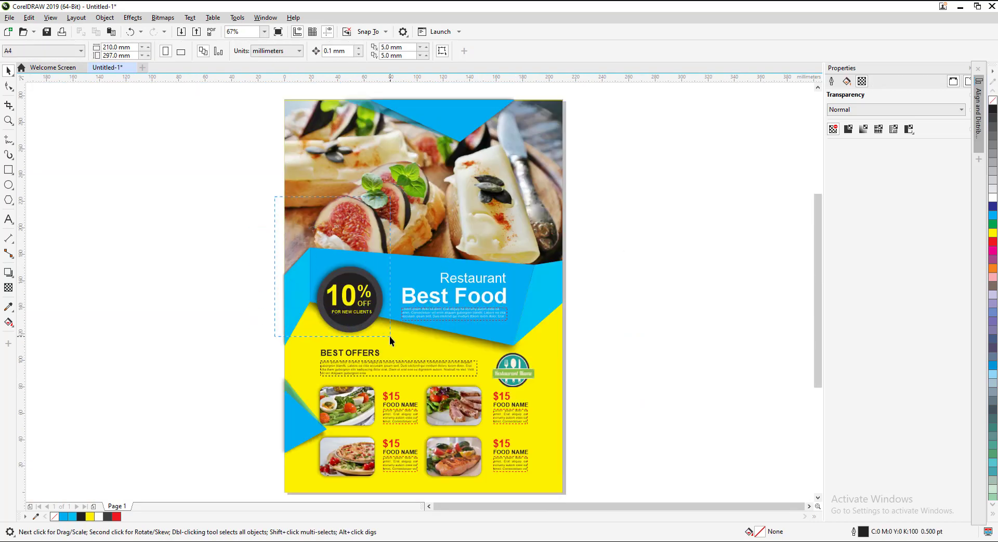
drag(390, 337, 390, 337)
scroll(300, 287, up, 3)
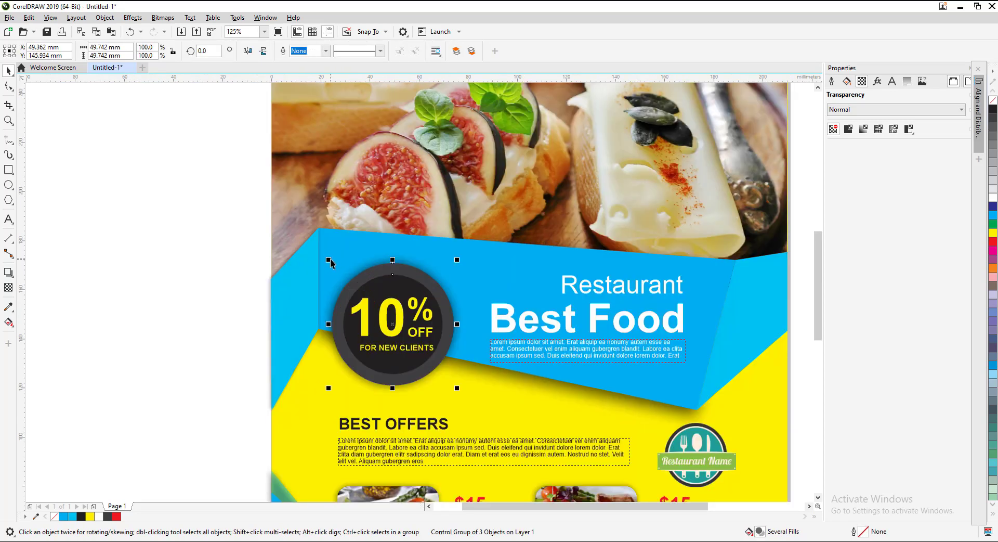
- Enlarge the 10% OFF badge by dragging its corner handles outward
click(329, 258)
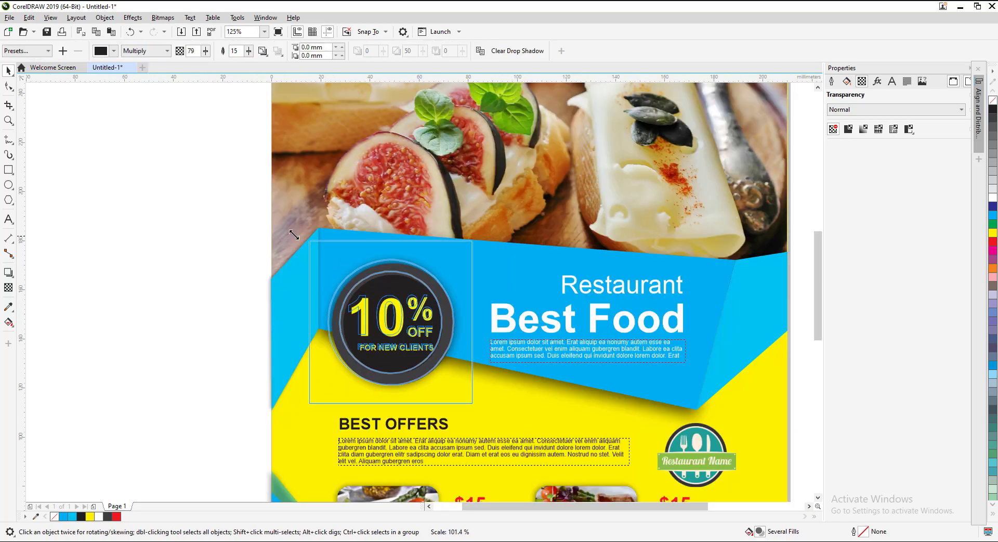
drag(310, 241, 296, 227)
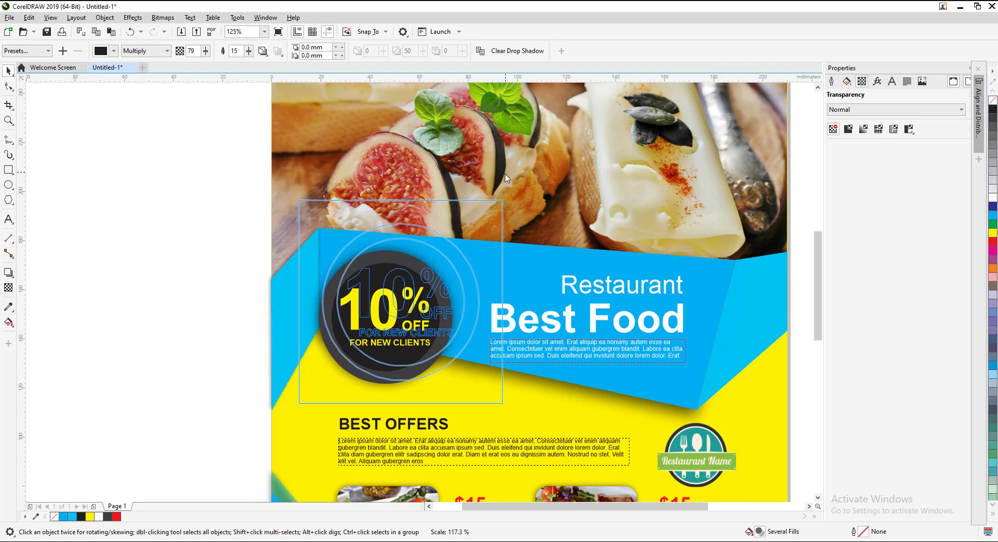
drag(474, 227, 505, 196)
scroll(410, 261, down, 3)
scroll(411, 262, up, 3)
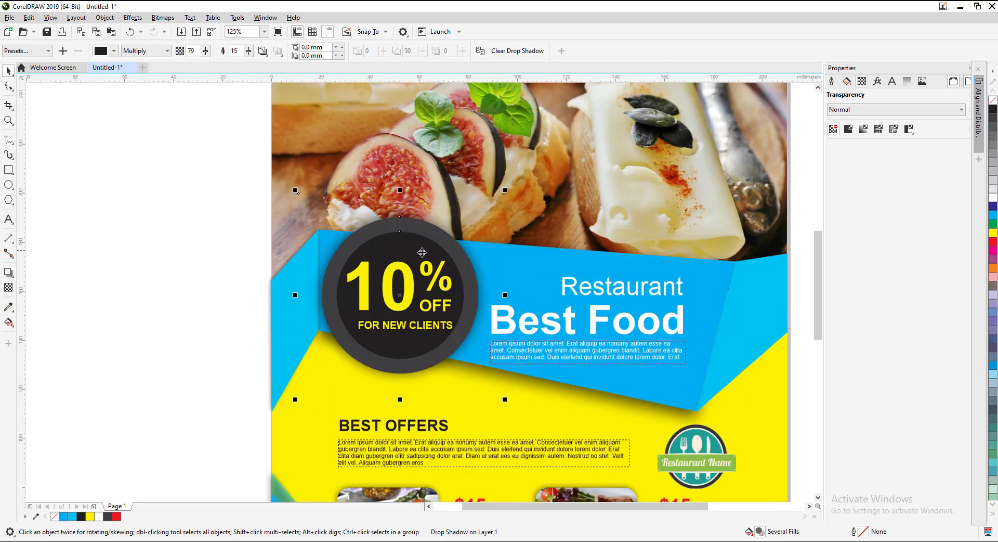
scroll(410, 261, down, 3)
click(205, 285)
- Select and inspect the blue shape at the right end of the band
click(546, 305)
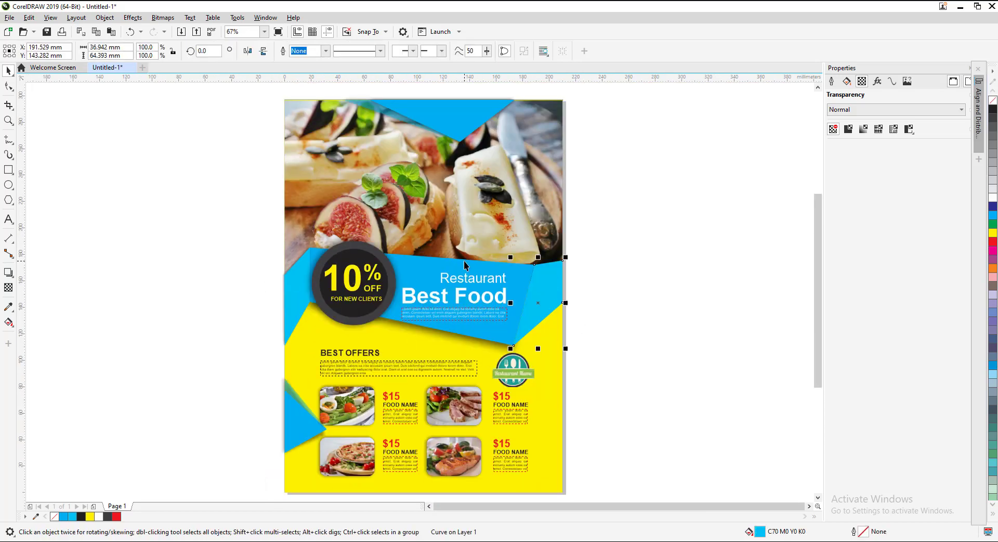
click(543, 279)
scroll(534, 292, up, 2)
scroll(531, 369, down, 2)
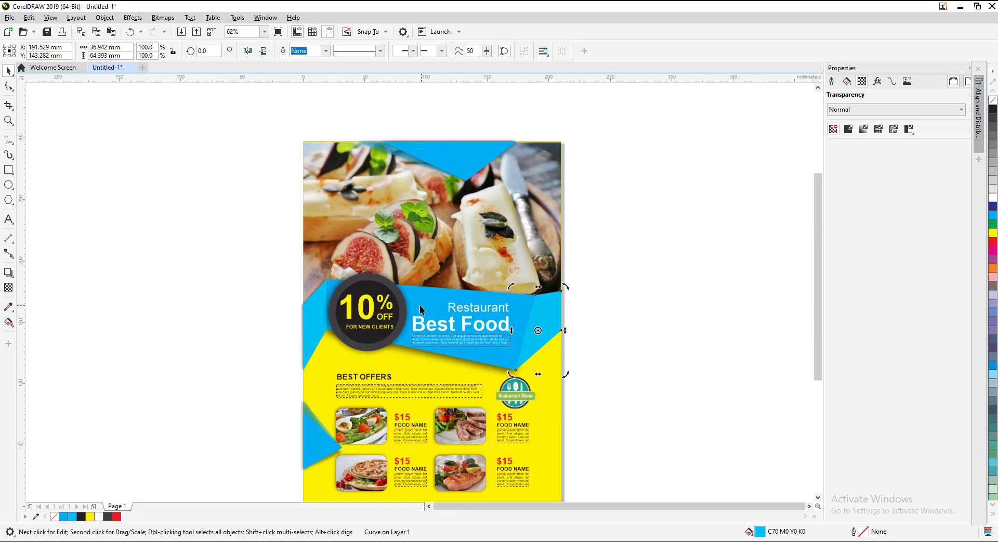
click(615, 299)
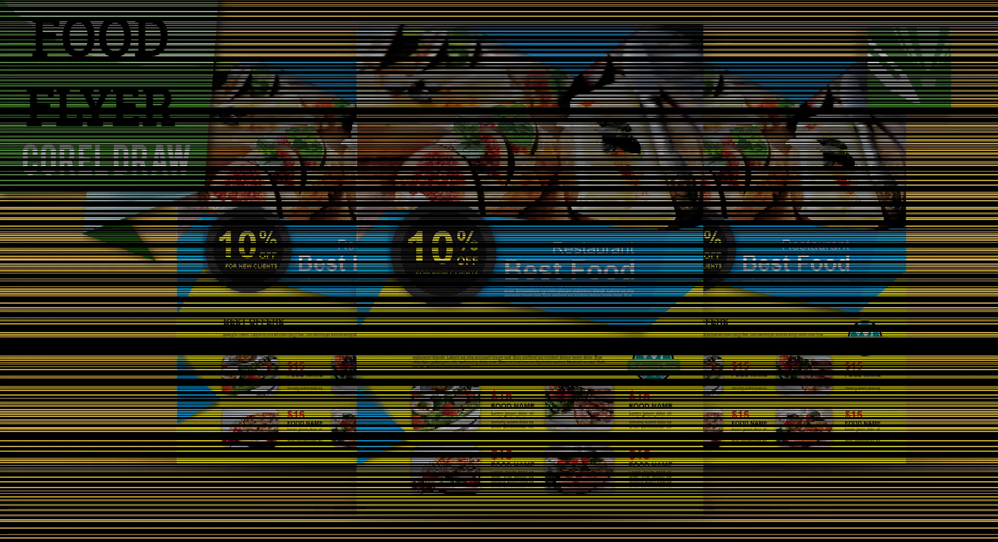